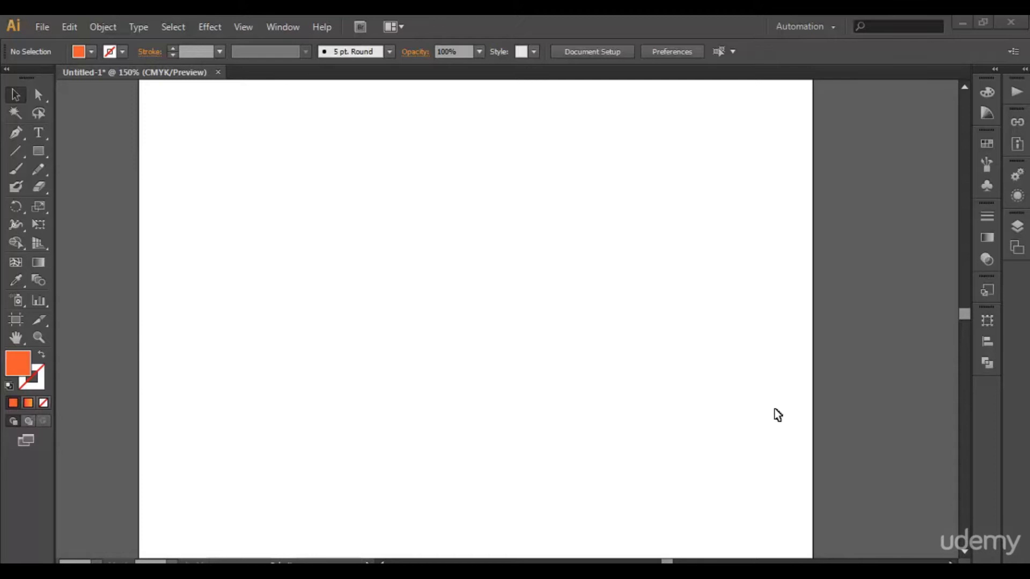
Draw a large orange circle and add a smaller concentric copy about 136 pt wide at its centre.
left_click_drag(46, 158, 118, 186)
left_click_drag(450, 294, 569, 490)
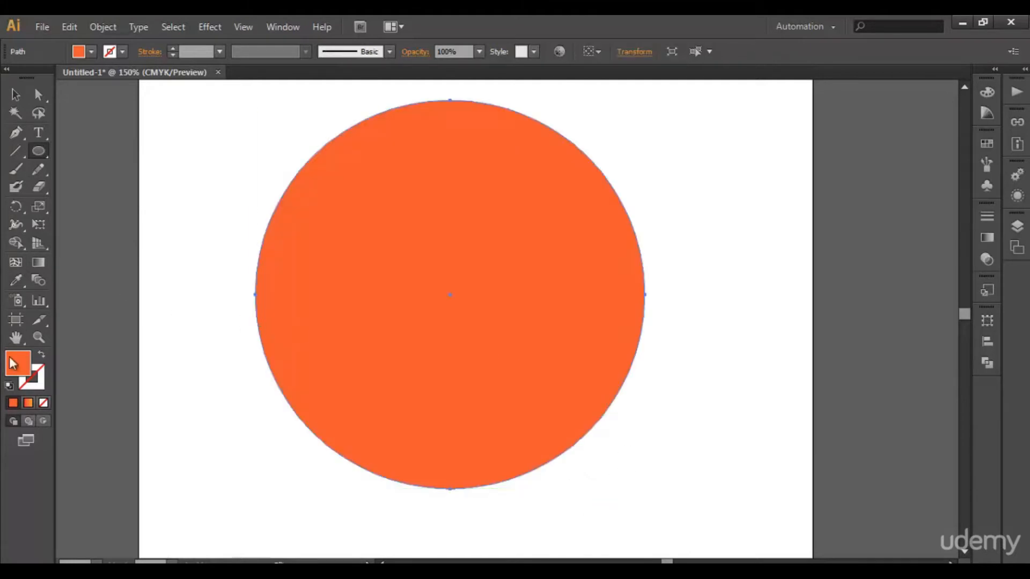
key("v")
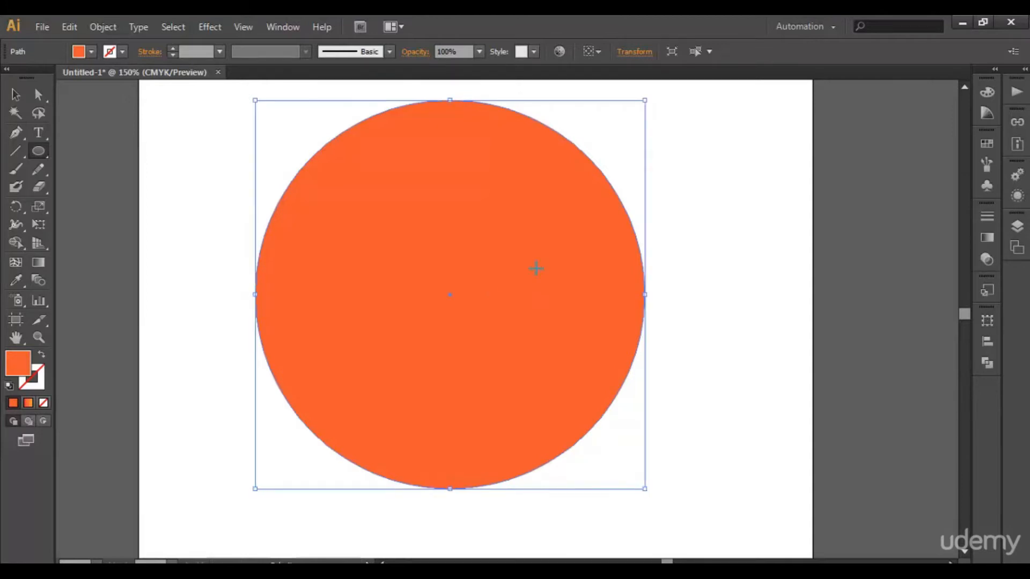
key("v")
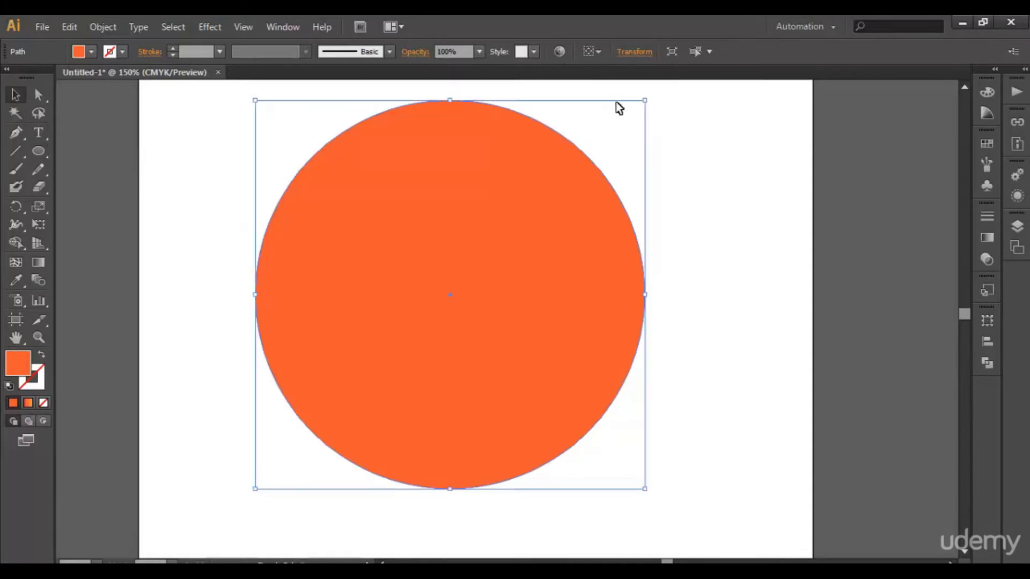
left_click_drag(645, 100, 602, 224)
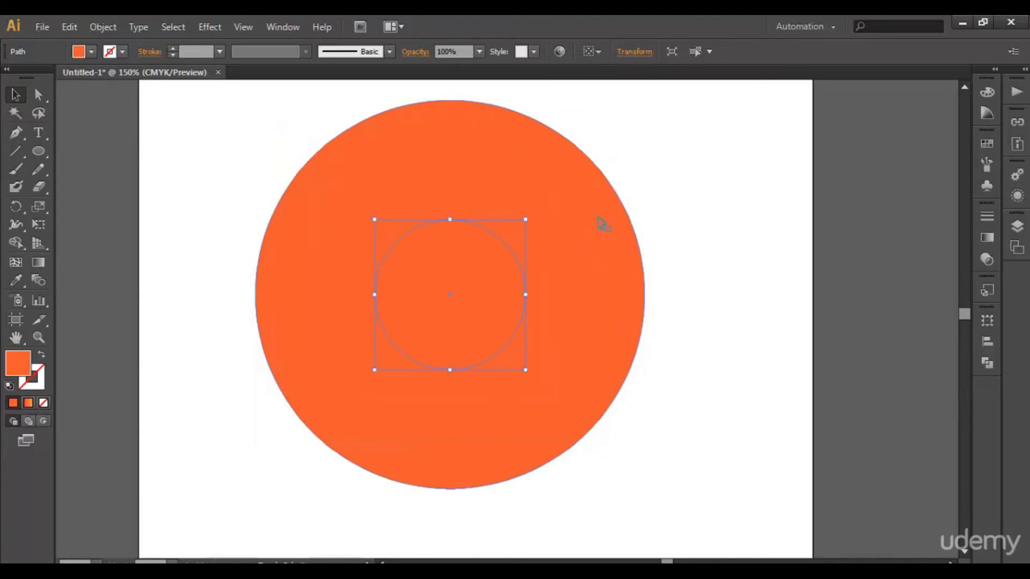
left_click(595, 400)
left_click(739, 293)
left_click(413, 322)
left_click_drag(528, 220, 531, 221)
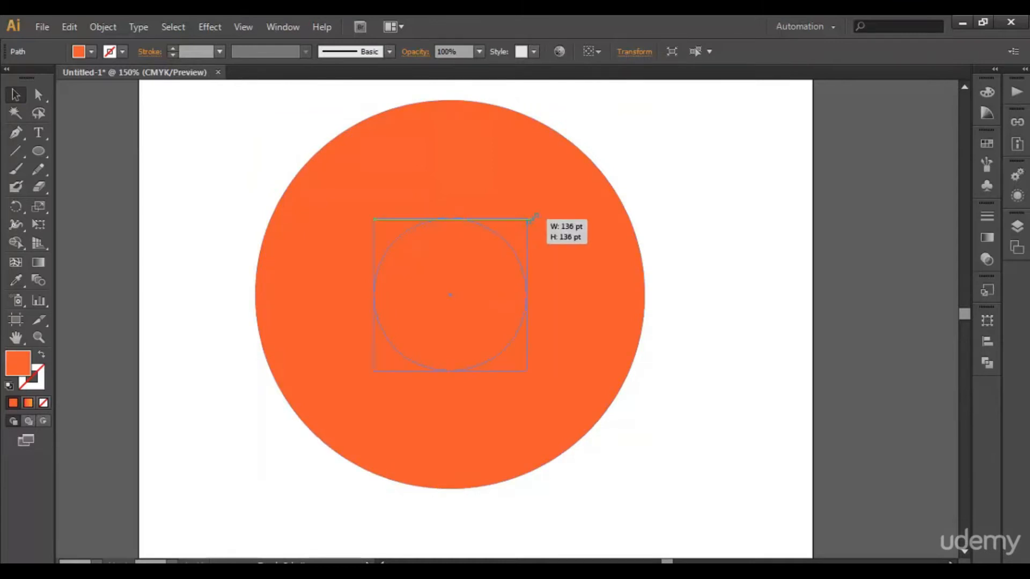
Subtract the inner circle from the outer circle to make a ring.
left_click_drag(722, 181, 369, 397)
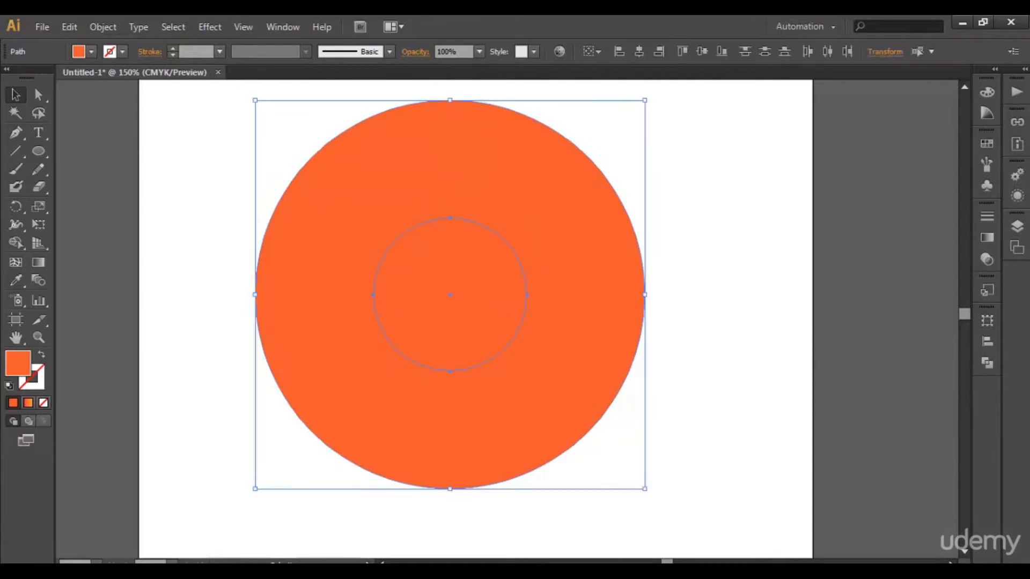
left_click(987, 363)
left_click(837, 344)
Draw a square starting at the ring's centre and rotate it about that corner into a diamond directly below.
left_click_drag(38, 151, 70, 152)
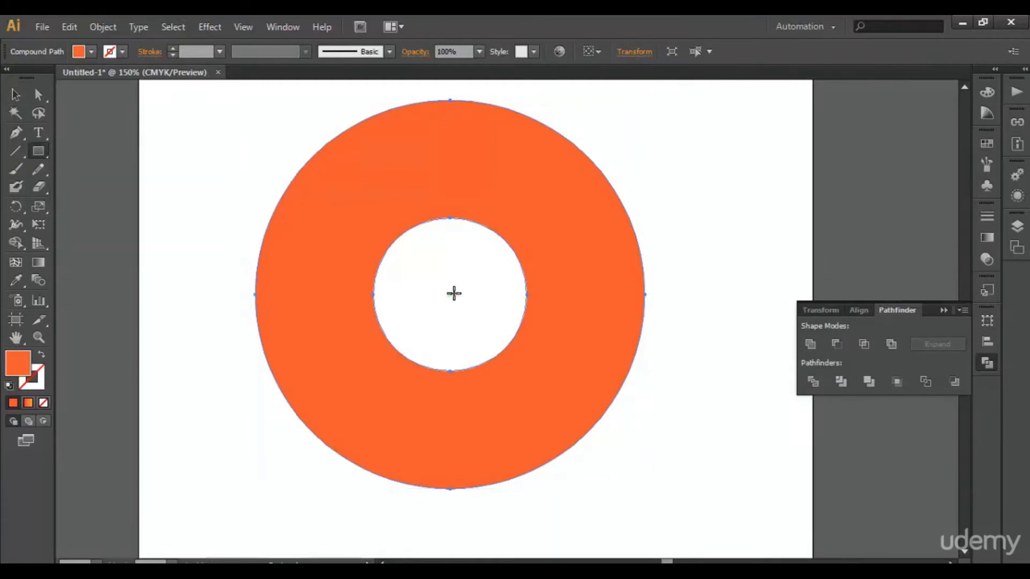
left_click_drag(450, 294, 699, 546)
left_click(15, 95)
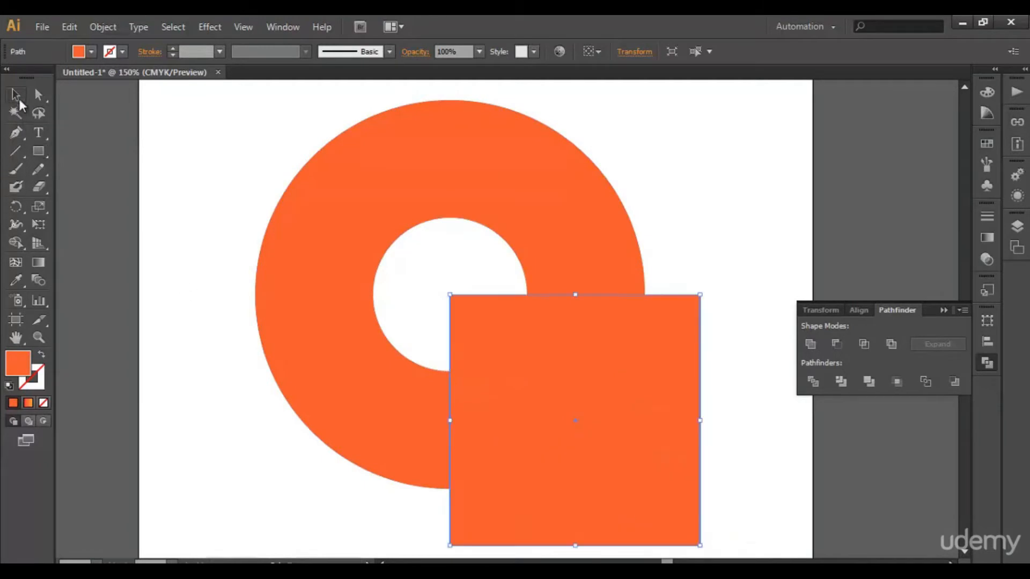
left_click(16, 206)
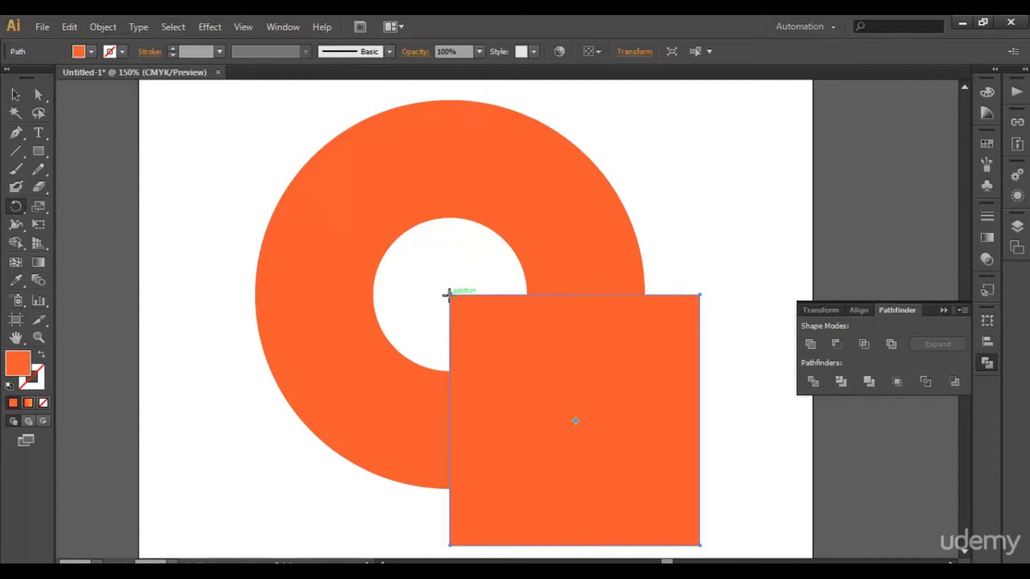
left_click_drag(617, 355, 533, 416)
scroll(520, 345, "down", 3)
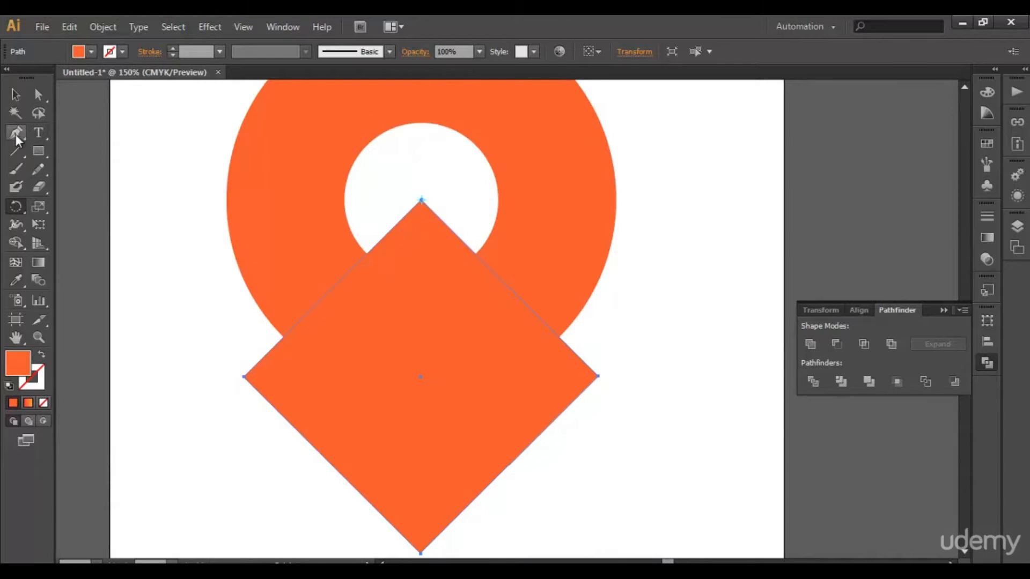
Subtract the diamond from the ring to cut out its lower wedge, and reposition the open ring on the artboard.
left_click(15, 94)
left_click_drag(686, 231, 490, 399)
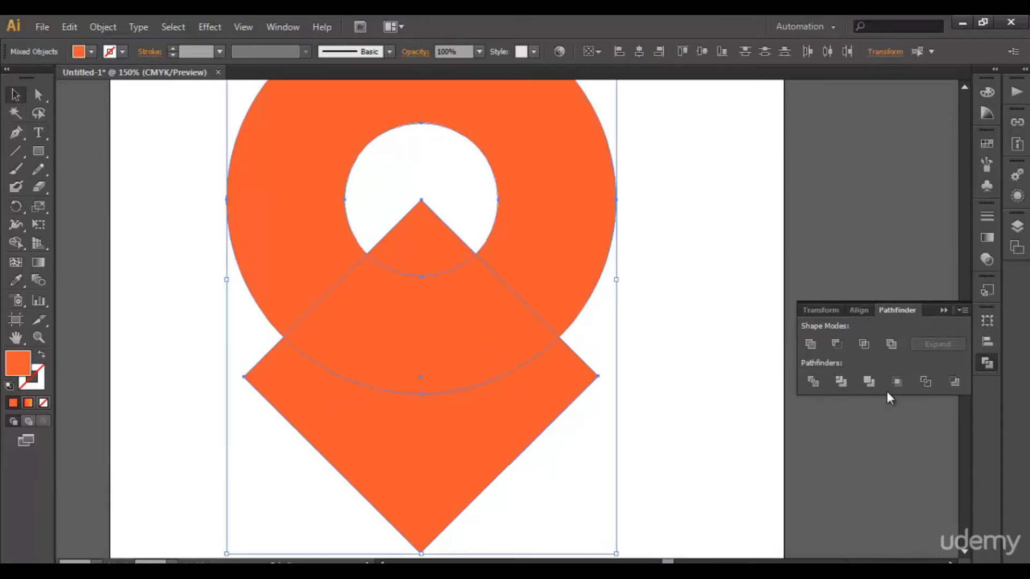
left_click(840, 343)
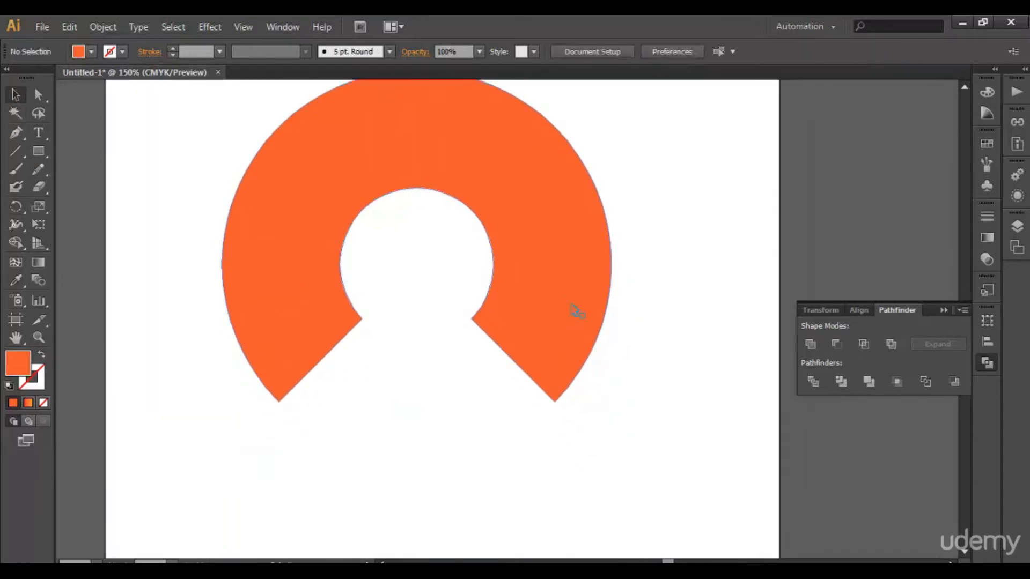
left_click_drag(571, 306, 602, 395)
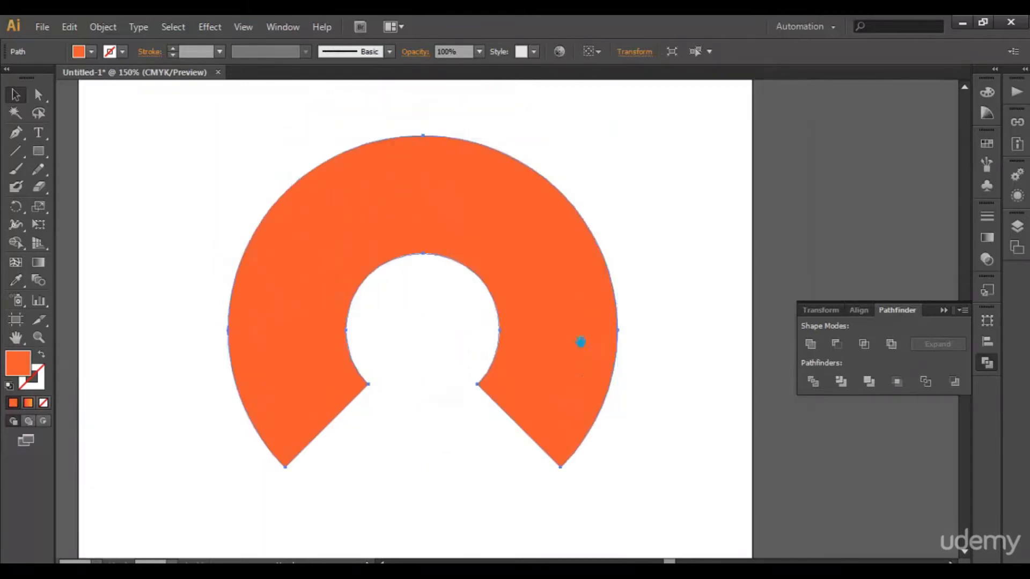
left_click_drag(645, 311, 595, 341)
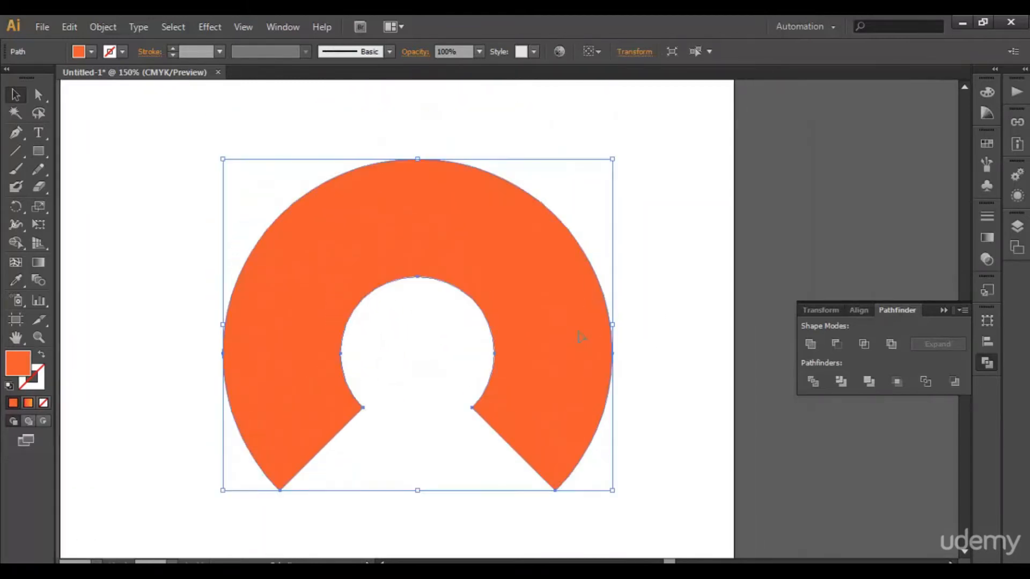
Start a 3D Extrude & Bevel effect on the open ring with all three rotation angles set to 0°.
left_click(212, 27)
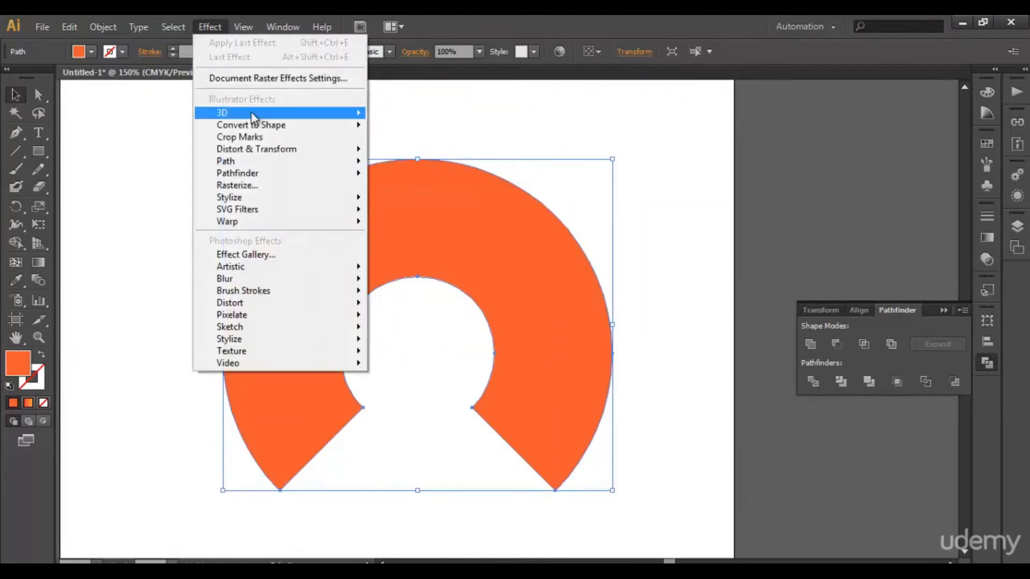
mouse_move(300, 113)
left_click(402, 118)
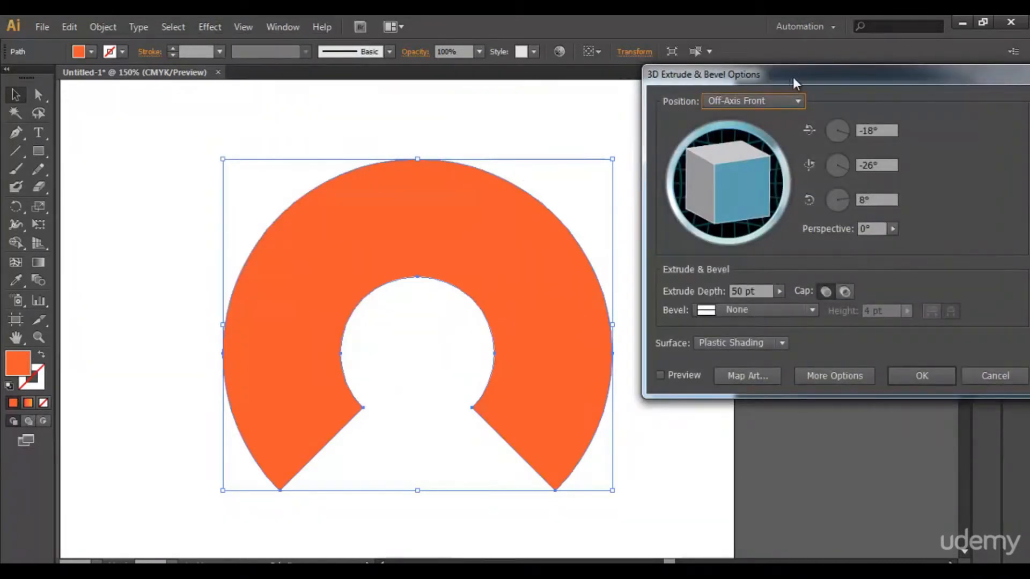
left_click_drag(796, 82, 752, 73)
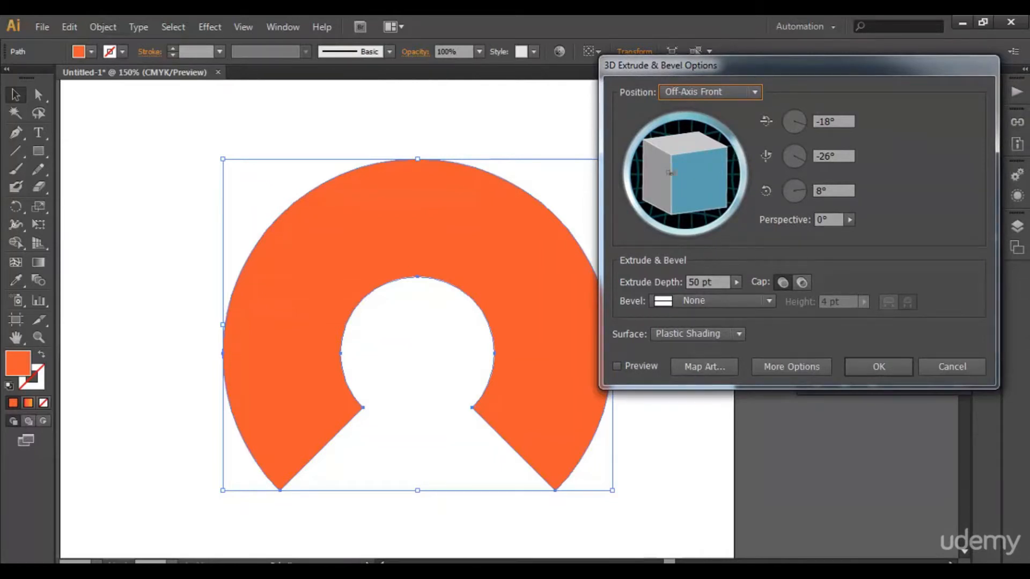
double_click(836, 191)
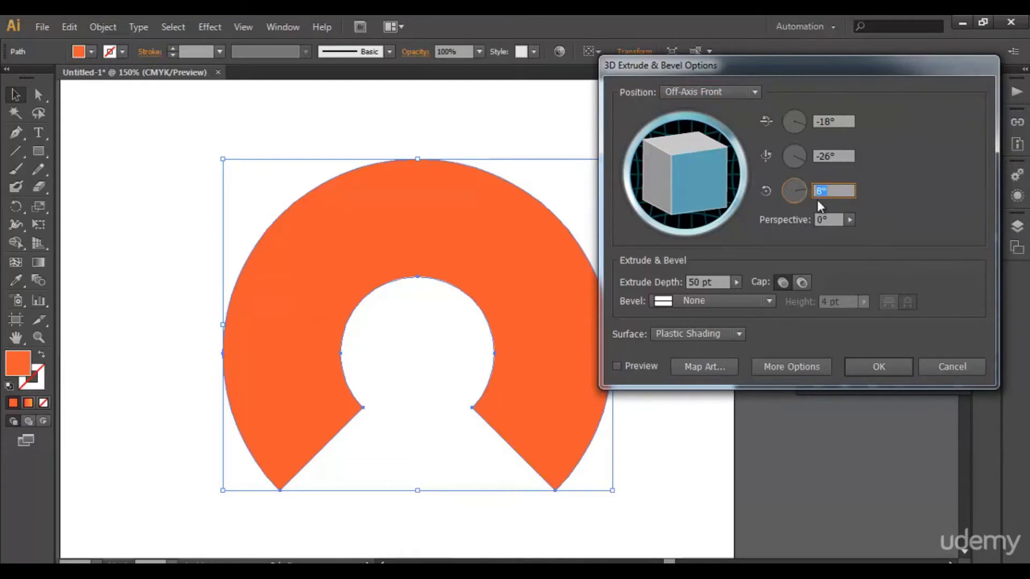
type("0")
key("shift+Tab")
type("0")
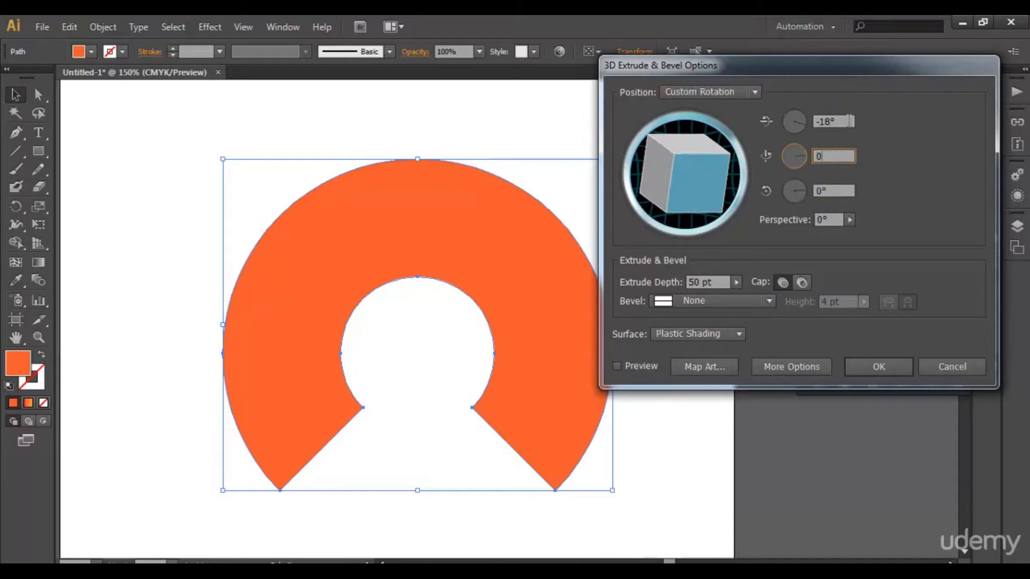
key("shift+Tab")
type("0")
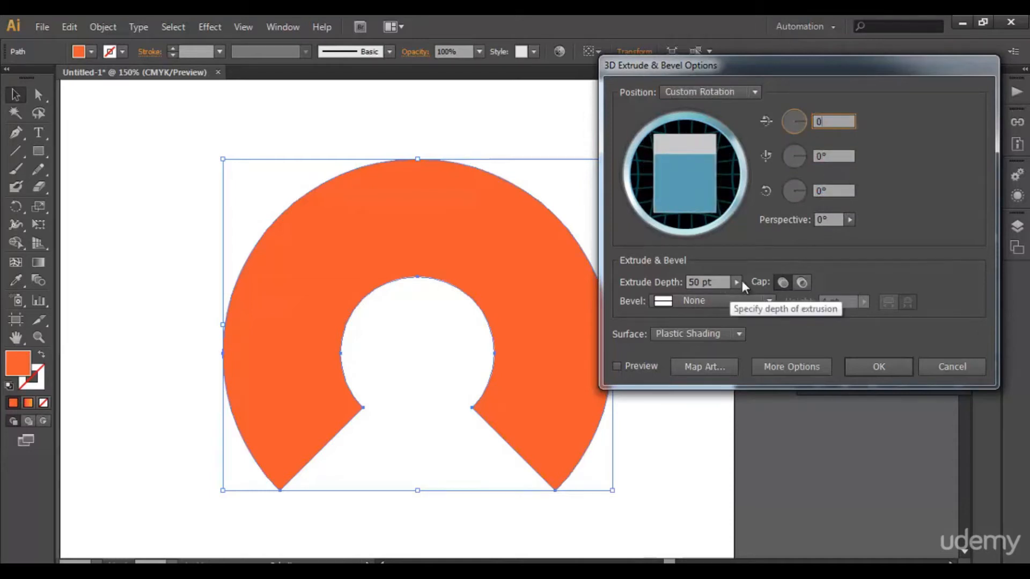
left_click(839, 194)
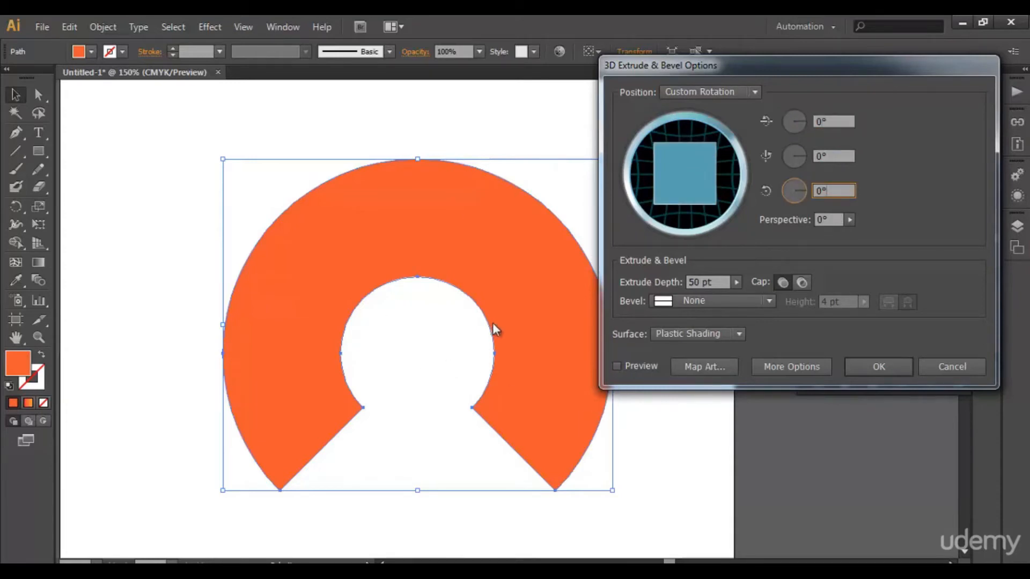
Preview the effect, tilt the ring to -4° about the horizontal axis and set the extrude depth to 480 pt.
left_click(617, 368)
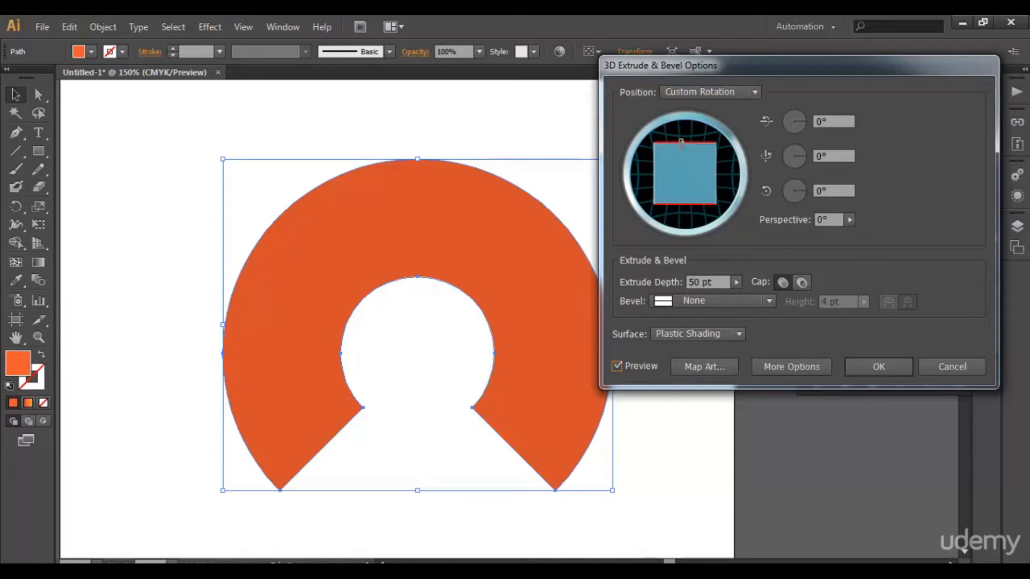
left_click_drag(681, 142, 681, 147)
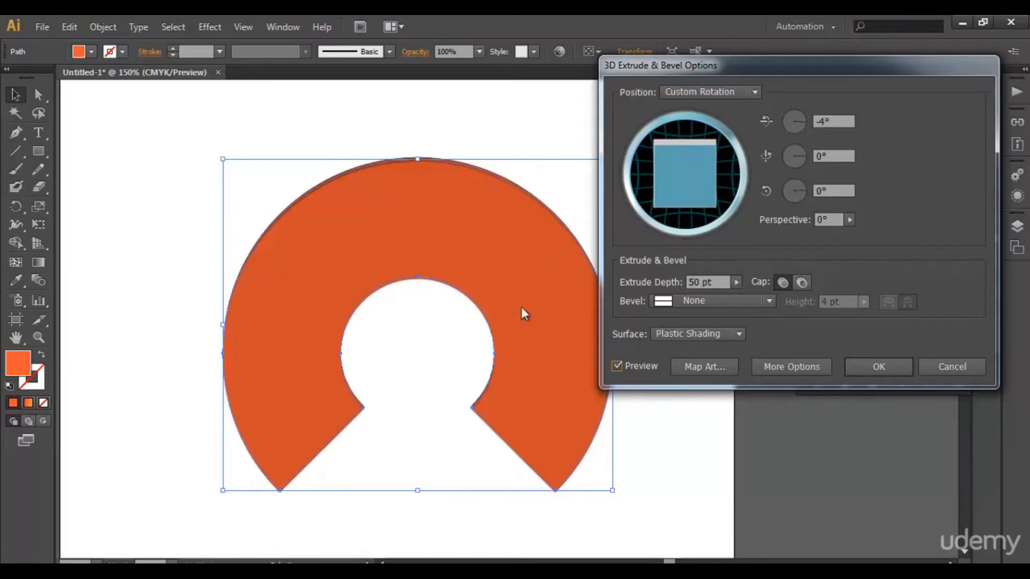
left_click(737, 283)
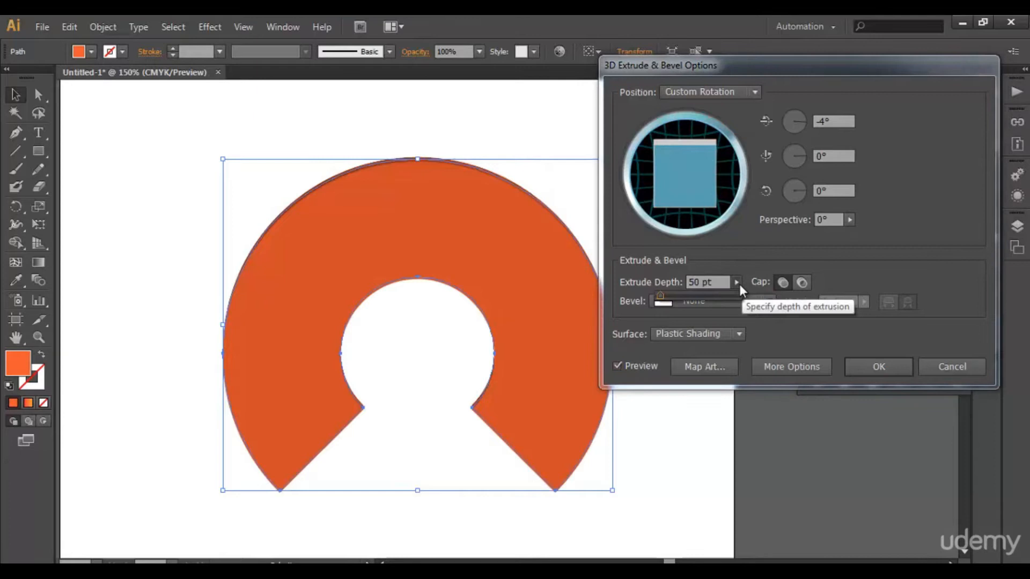
left_click_drag(656, 298, 681, 294)
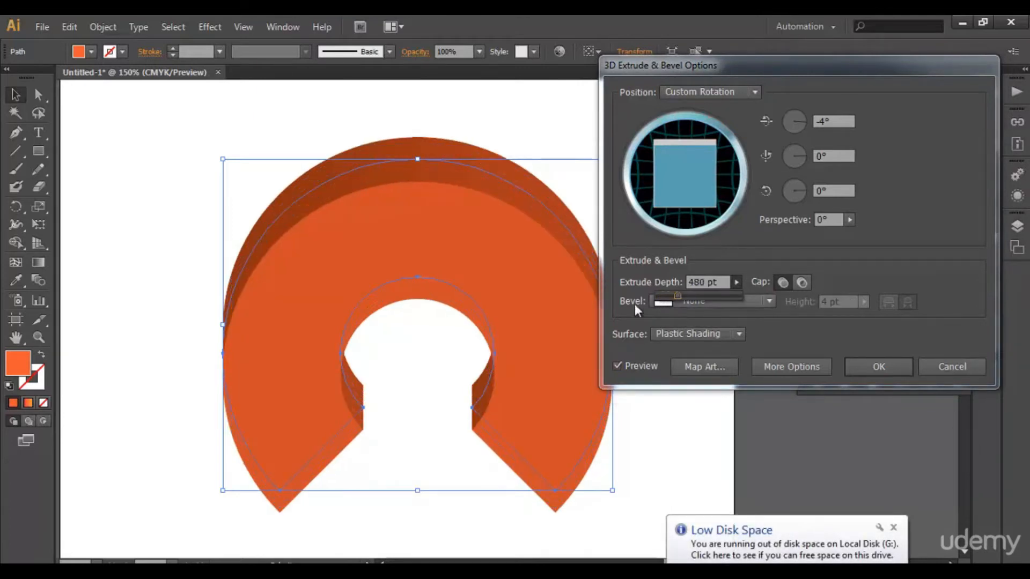
Try a 42° perspective on the extruded ring and cancel the effect.
left_click(850, 220)
mouse_move(777, 236)
left_mouse_down()
mouse_move(804, 236)
mouse_move(793, 237)
left_mouse_up()
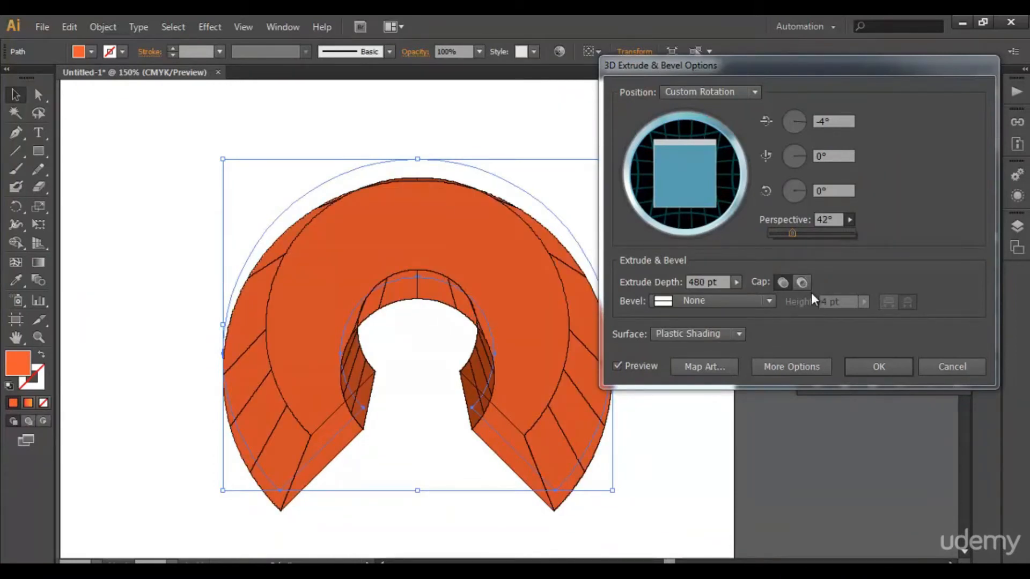
left_click(941, 368)
left_click(951, 366)
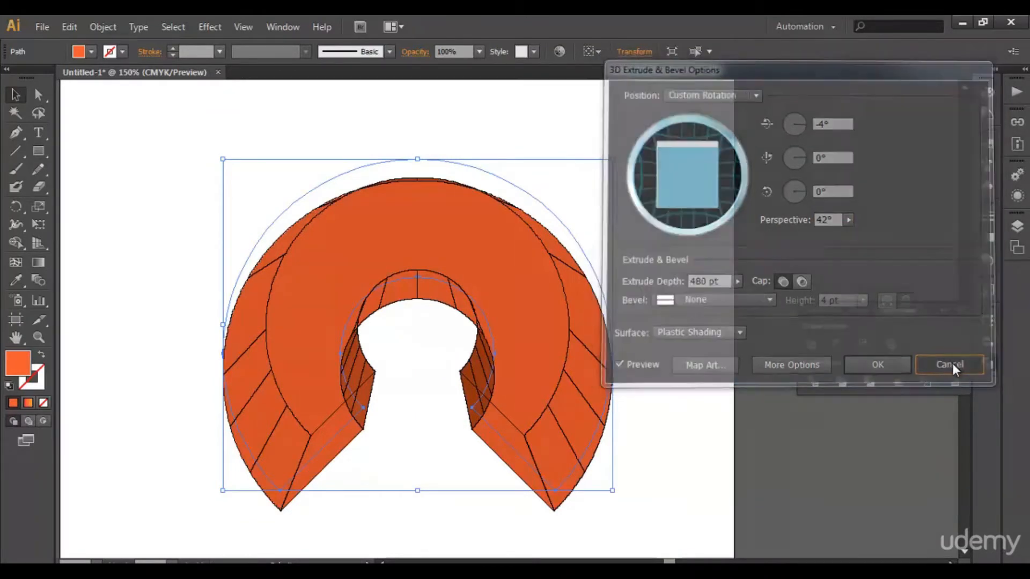
Draw an upright orange rectangle over the ring's upper-left part, as wide as the band and extending above its top edge.
left_click(641, 423)
key("m")
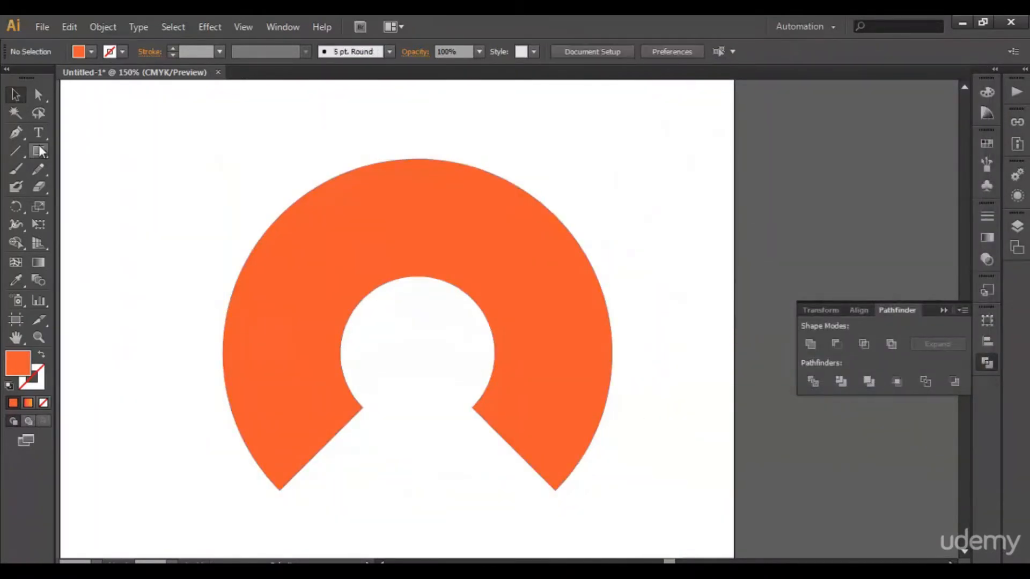
left_click_drag(342, 347, 223, 148)
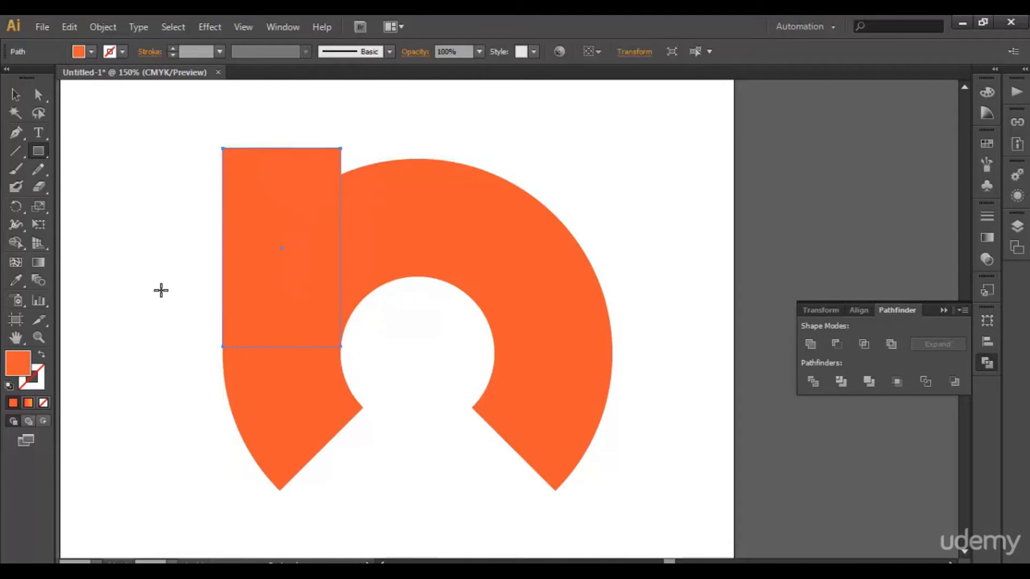
left_click(195, 324)
left_click(537, 323)
Unite the rectangle and the open ring into one shape and move it slightly down the artboard.
left_click(15, 95)
left_click_drag(122, 122, 375, 365)
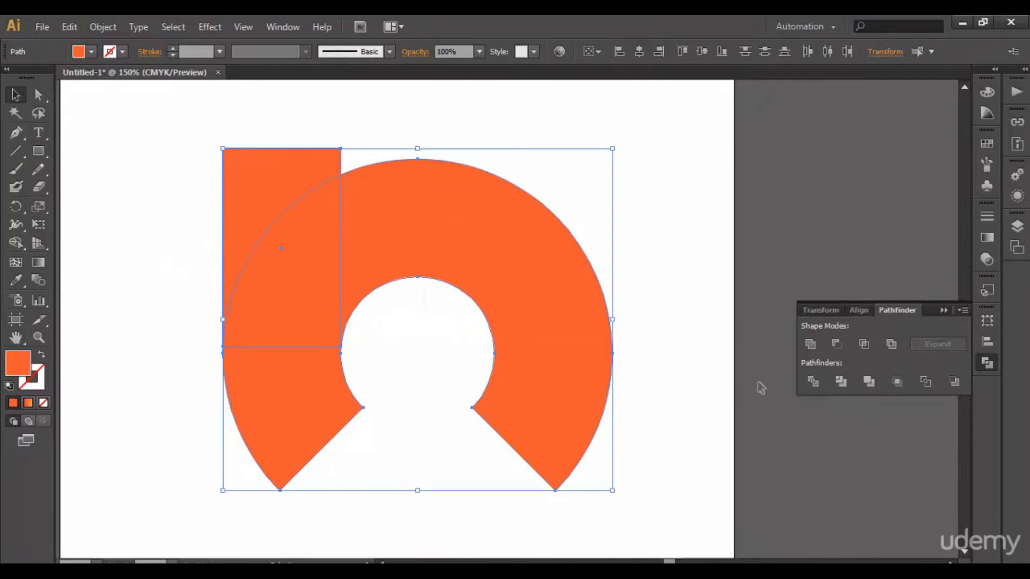
left_click(810, 346)
left_click(697, 424)
left_click_drag(534, 319, 530, 361)
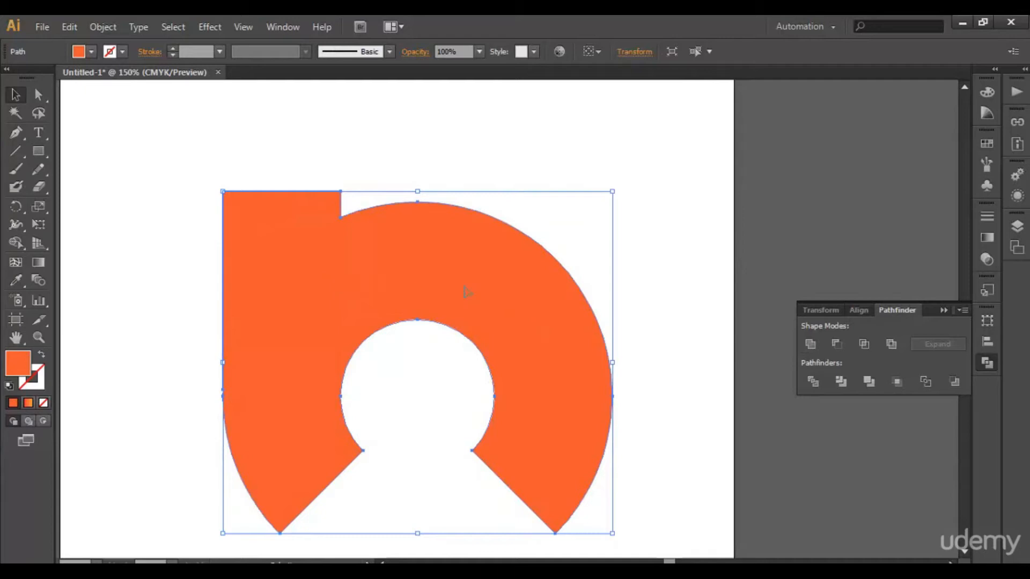
Start a 3D Extrude & Bevel effect on the united shape and set all three rotation angles to 0°.
left_click(213, 28)
mouse_move(257, 114)
left_click(397, 116)
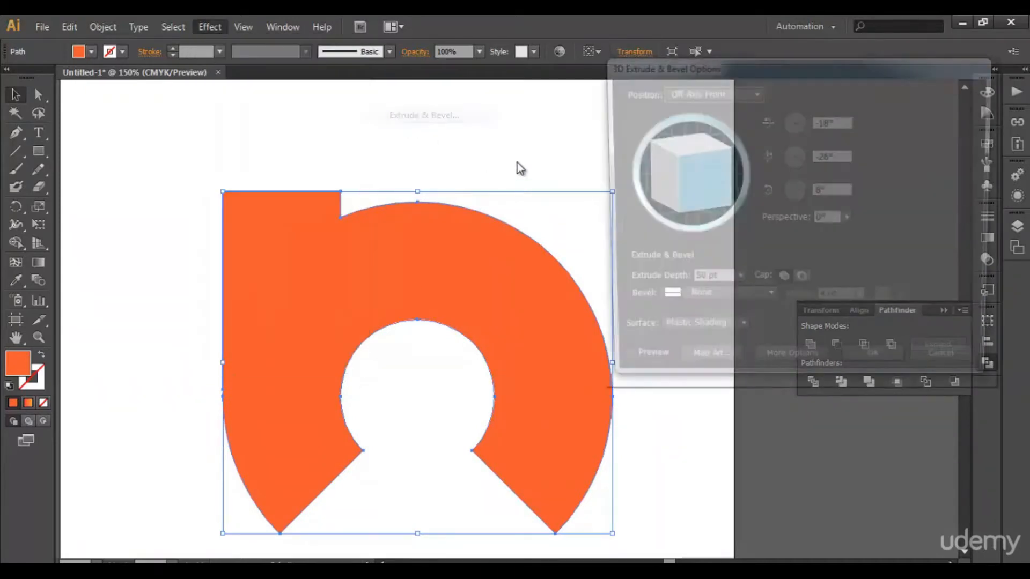
double_click(833, 191)
type("0")
key("shift+Tab")
type("0")
double_click(829, 120)
type("0")
key("Tab")
key("Tab")
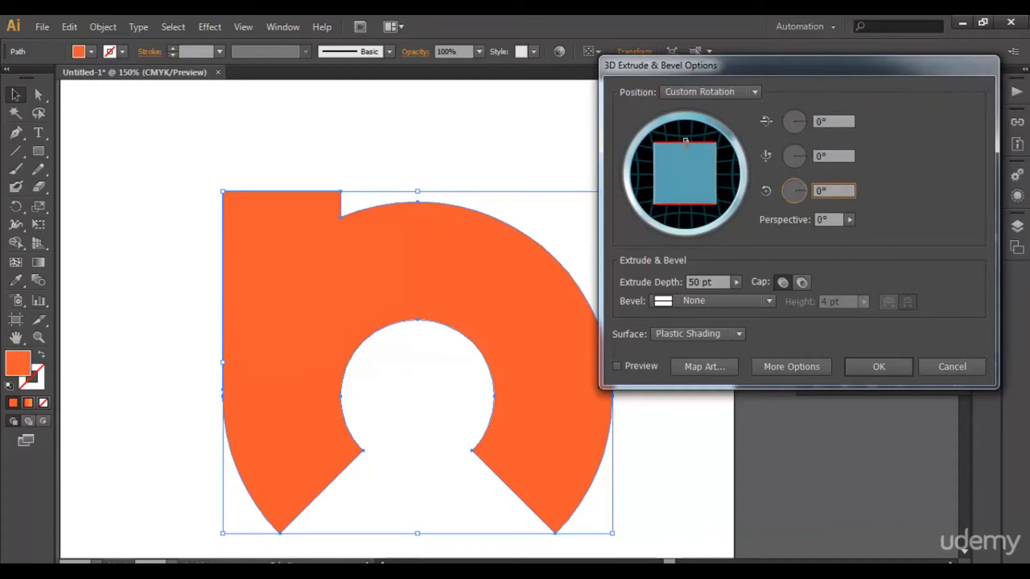
Tilt the united shape to -6° about the horizontal axis and turn on the effect preview.
left_click_drag(685, 142, 685, 146)
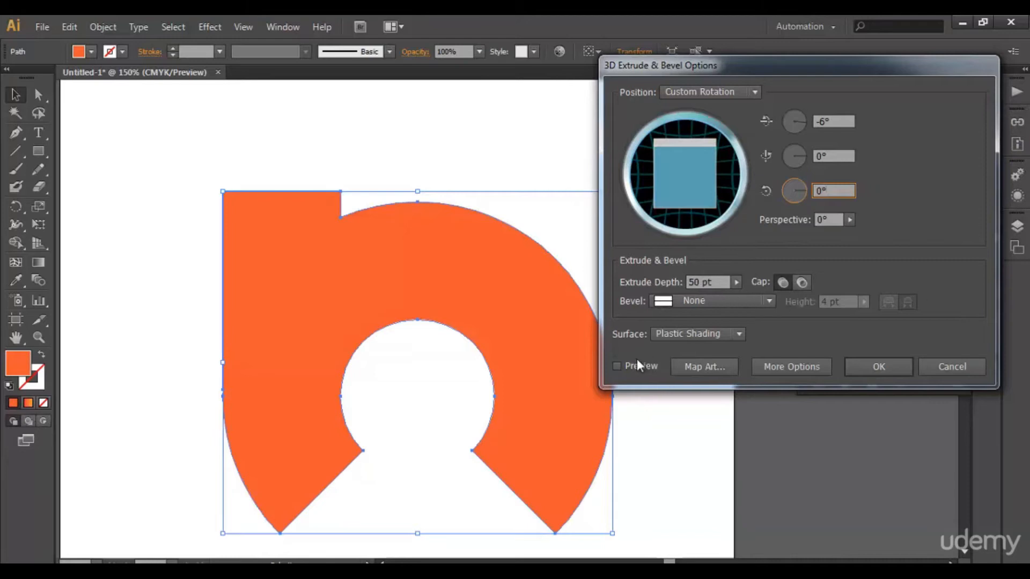
left_click(616, 367)
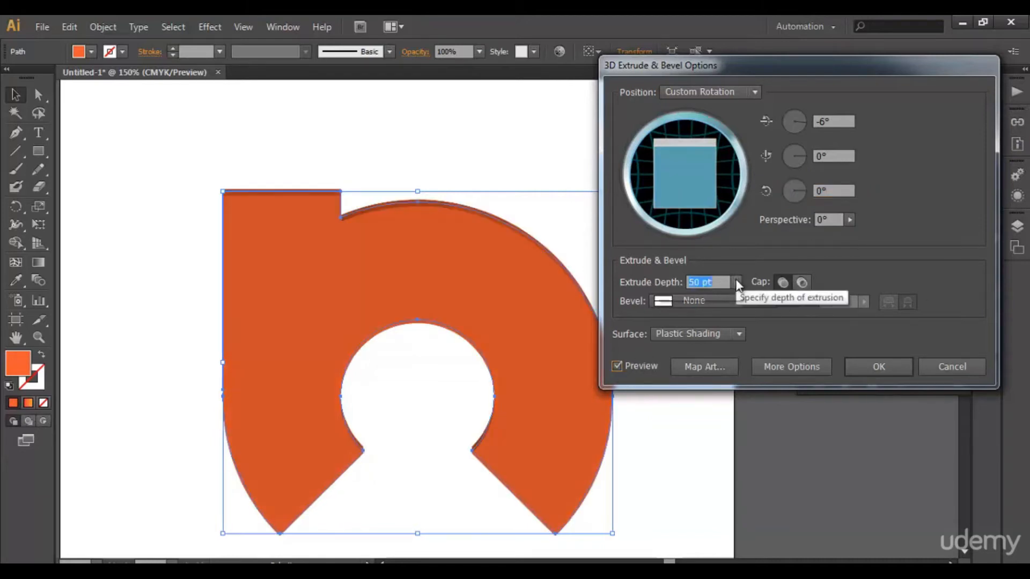
Set the extrusion's perspective to 56° and its extrude depth to 364 pt.
left_click(663, 299)
left_click_drag(663, 298, 672, 299)
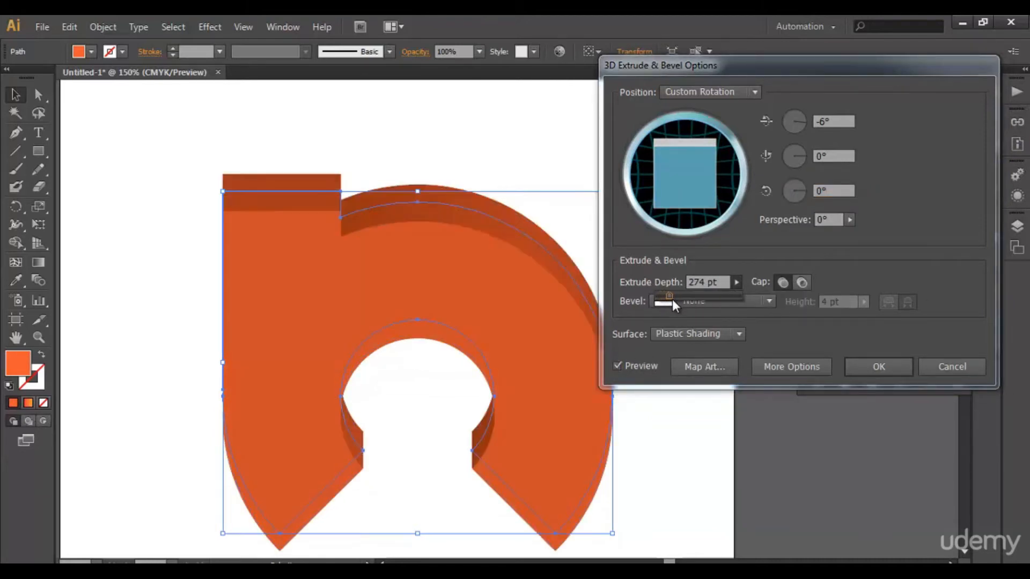
left_click(850, 219)
left_click_drag(813, 236, 800, 233)
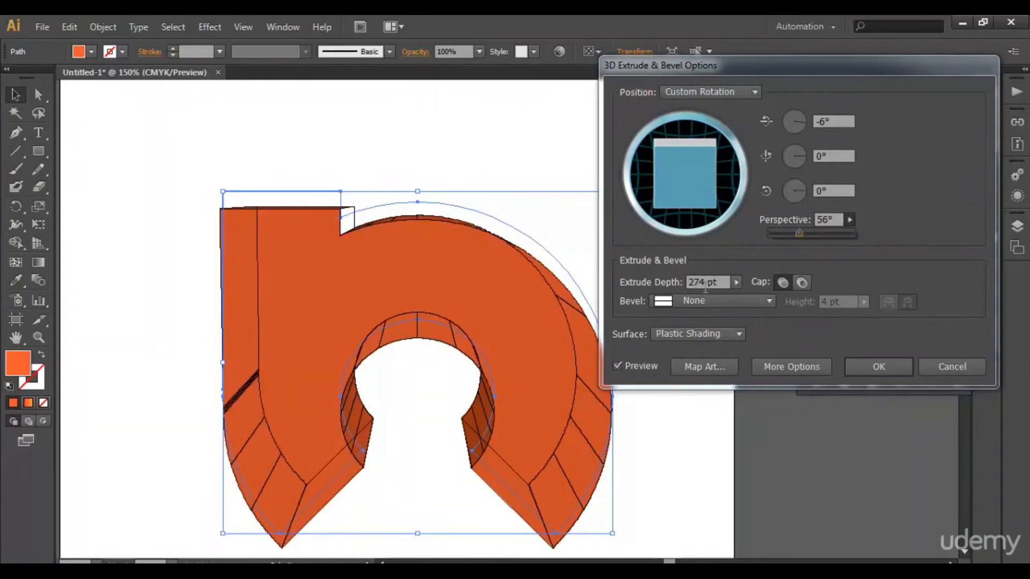
left_click(741, 283)
left_click_drag(683, 295, 673, 295)
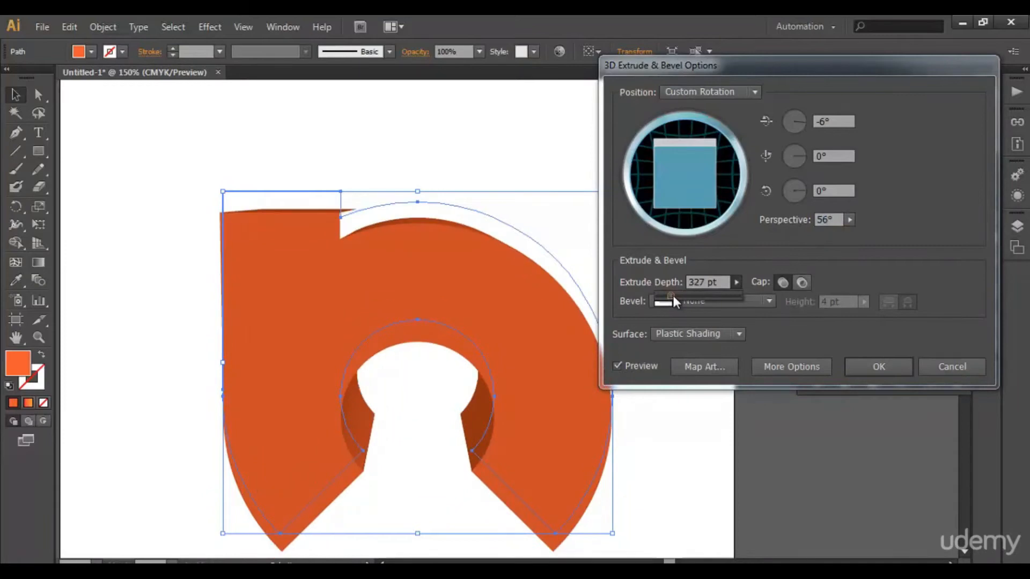
Rotate the extruded shape to 1° about the vertical axis and apply the 3D effect.
left_click(718, 162)
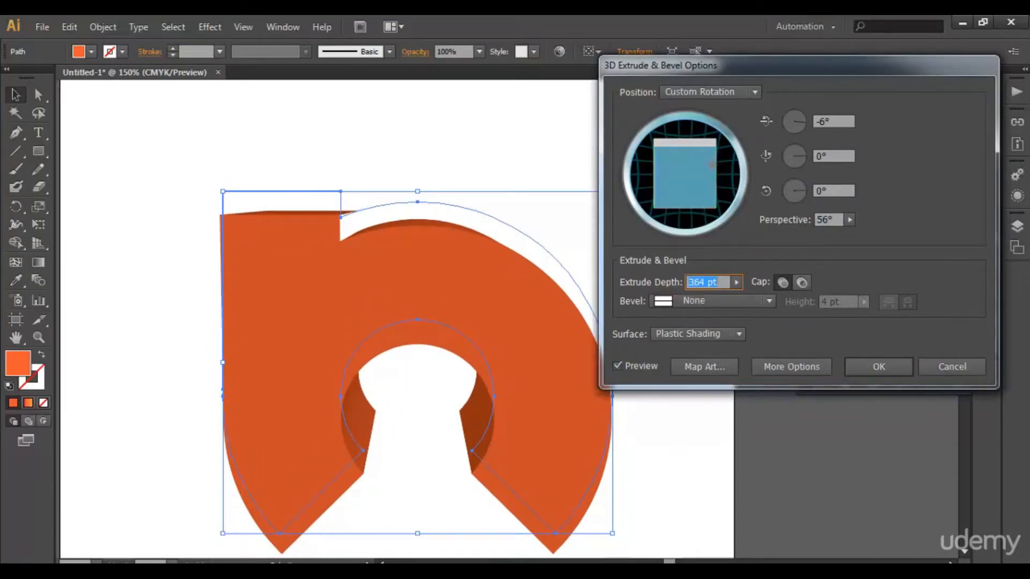
left_click_drag(718, 173, 714, 178)
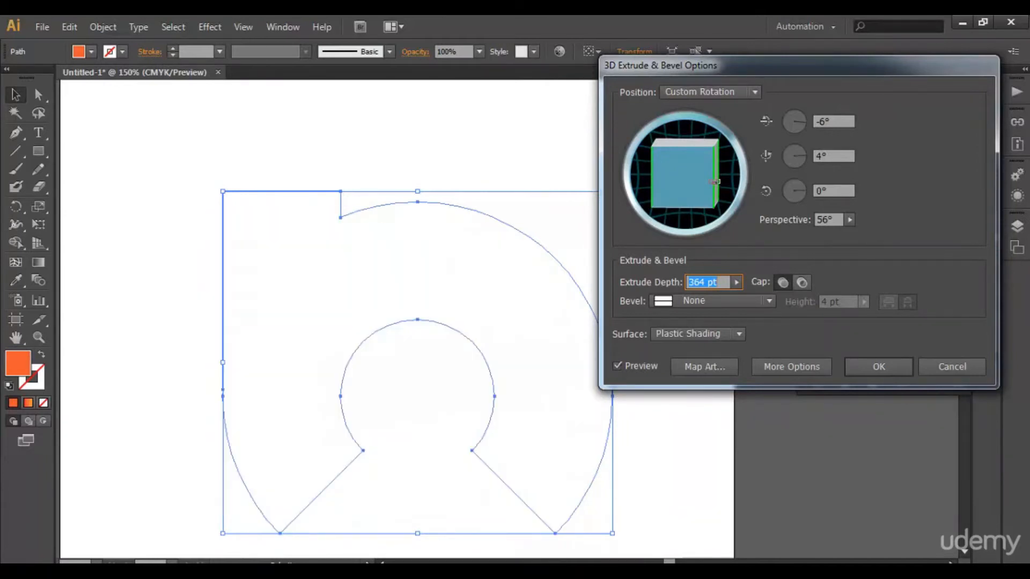
left_click_drag(716, 182, 719, 189)
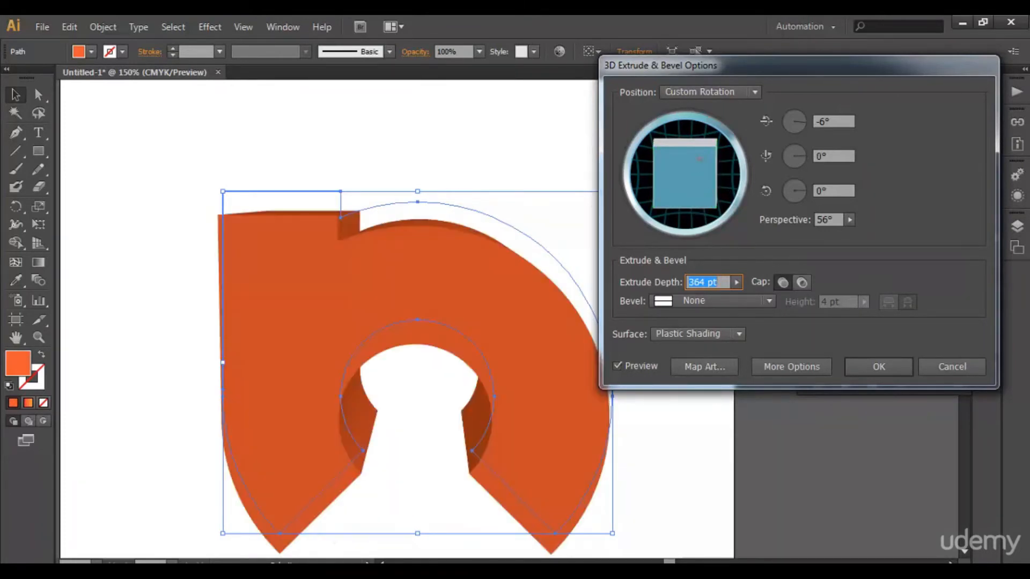
left_click_drag(696, 143, 685, 149)
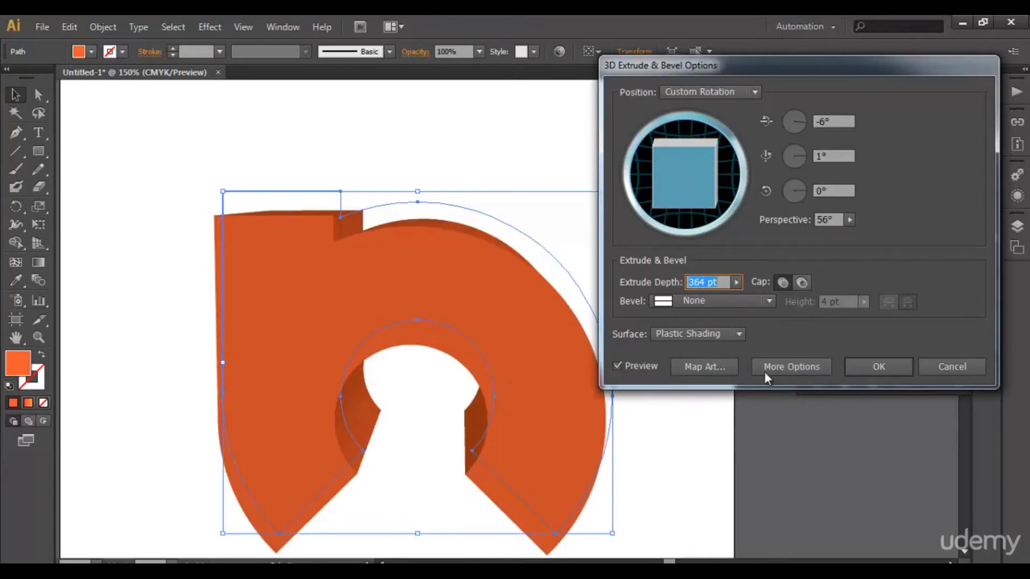
left_click(871, 372)
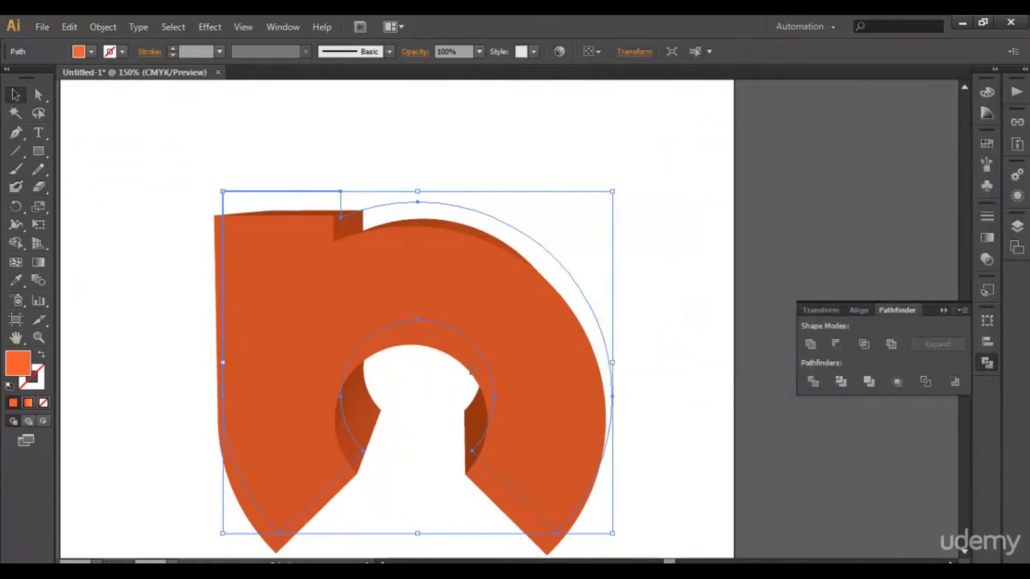
Expand the appearance of the extruded shape into editable artwork.
left_click(103, 27)
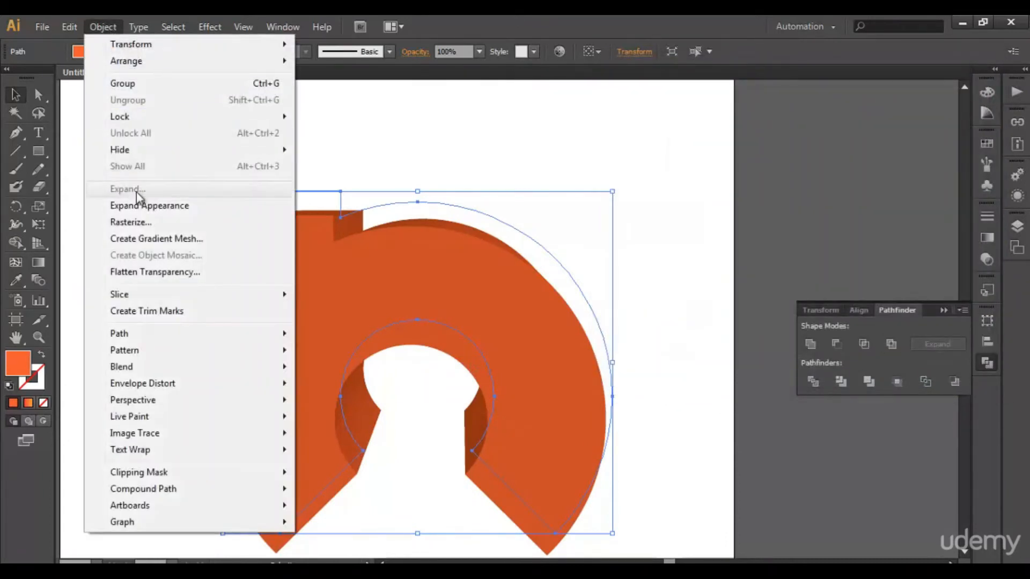
left_click(141, 209)
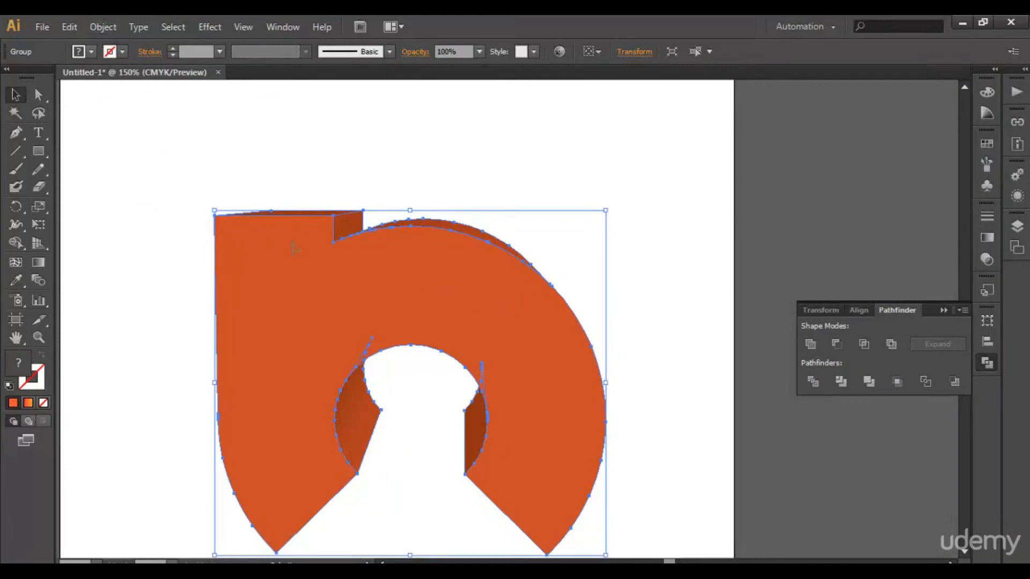
Try to expand the already expanded group further.
left_click(109, 31)
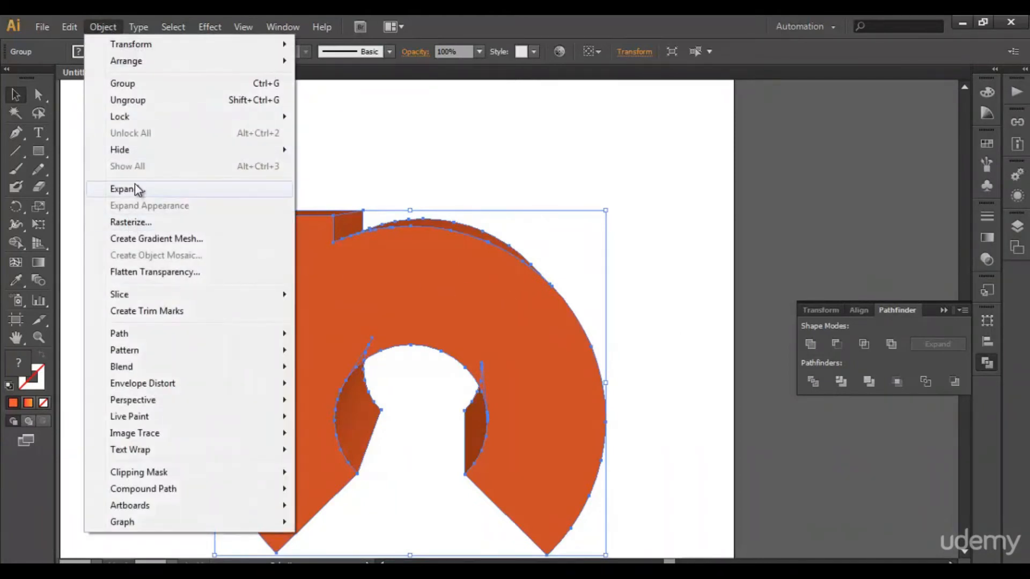
left_click(137, 182)
left_click(103, 27)
left_click(129, 190)
left_click(104, 30)
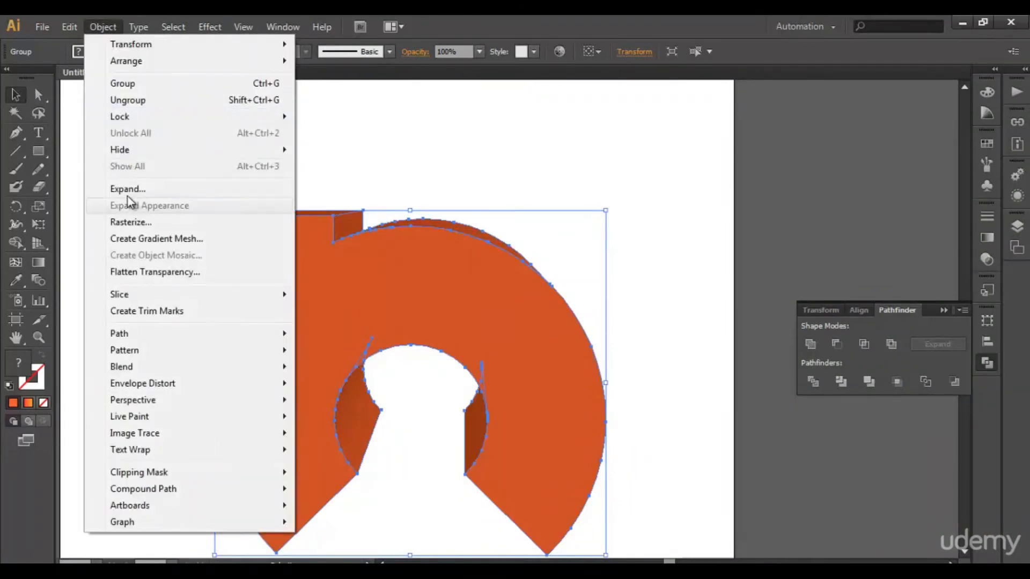
left_click(129, 189)
left_click(103, 27)
left_click(137, 190)
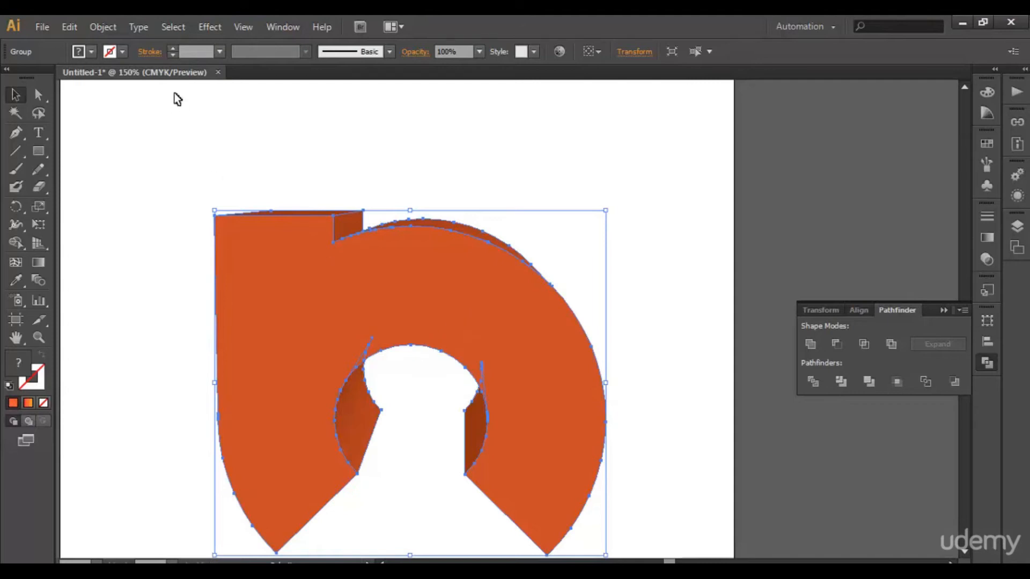
left_click(103, 27)
left_click(140, 190)
Ungroup the expanded artwork into its separate front and side faces and deselect everything.
right_click(385, 304)
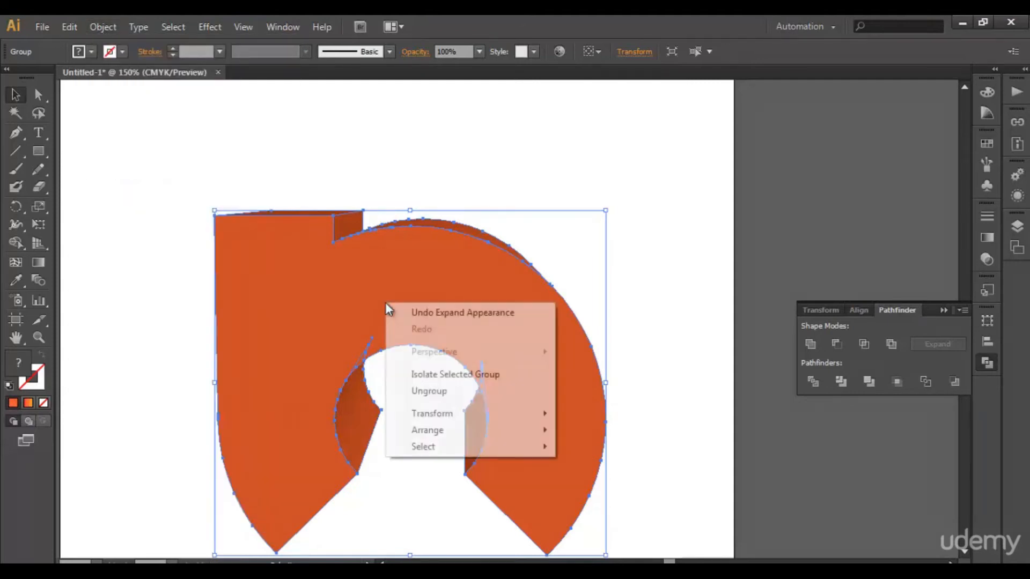
left_click(421, 391)
left_click(633, 299)
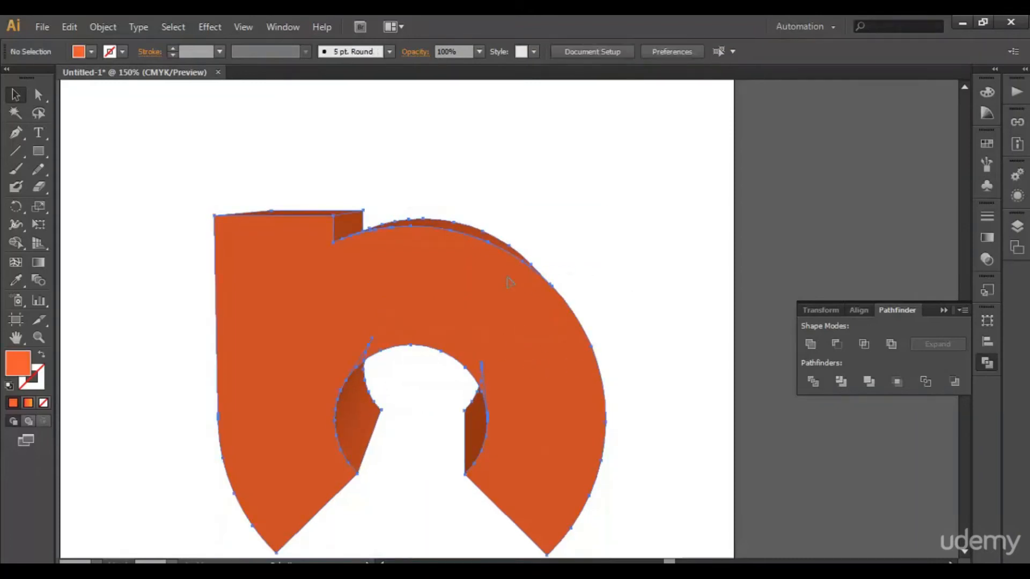
right_click(507, 277)
left_click(540, 369)
right_click(498, 316)
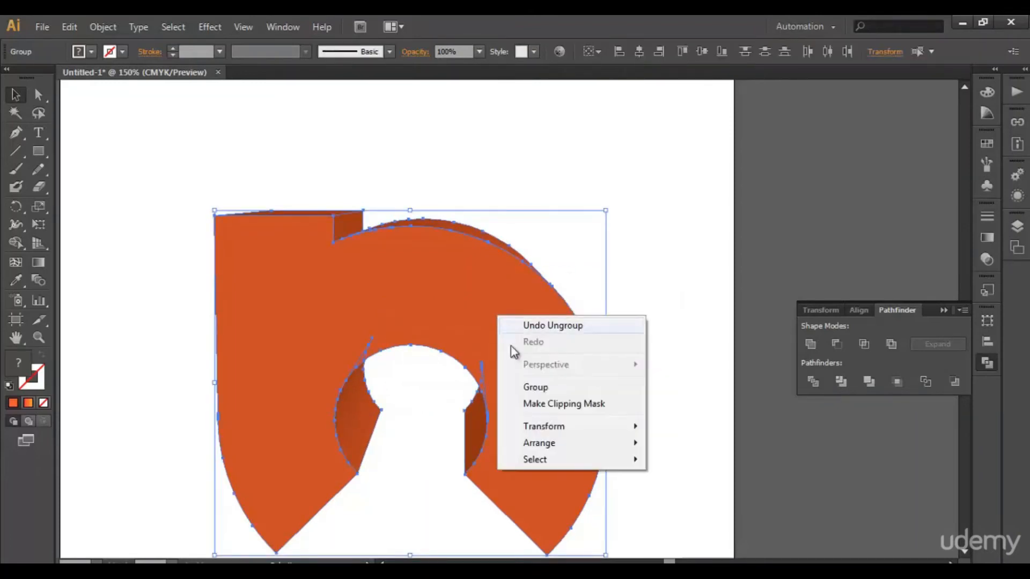
left_click(527, 388)
right_click(528, 386)
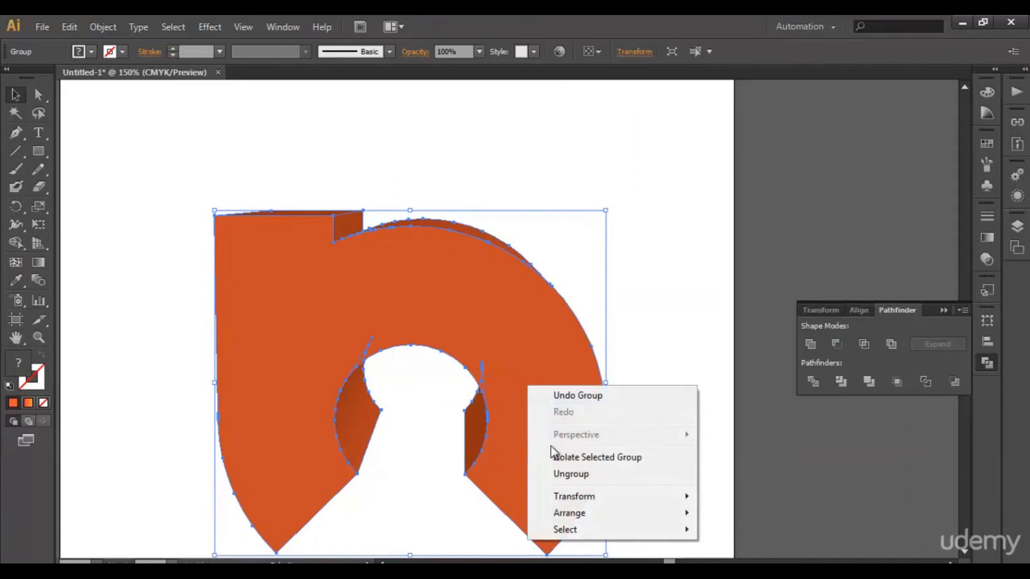
left_click(563, 478)
left_click(533, 386)
Move the front face off the side faces and undo the move.
left_click_drag(497, 331, 482, 344)
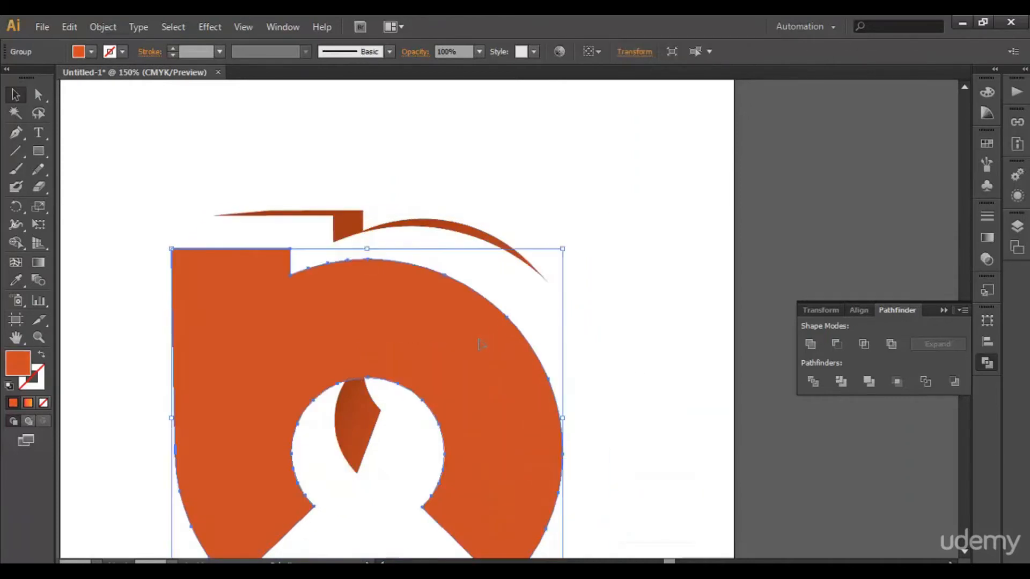
key("ctrl+z")
left_click(679, 312)
Examine the separate faces one by one: inner side faces, curved upper face, bar faces and front face.
left_click(483, 369)
left_click(482, 433)
left_click(369, 415)
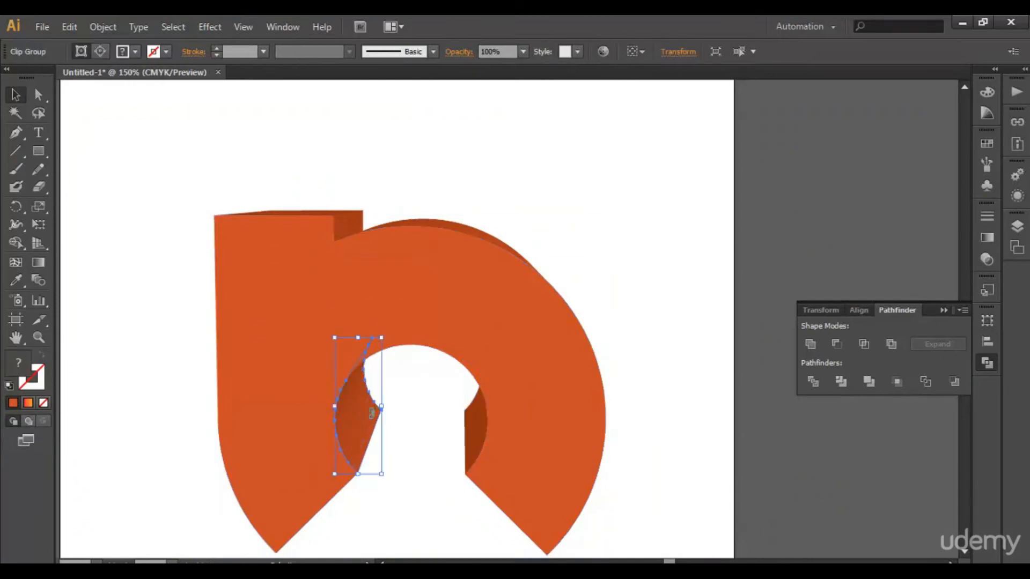
left_click_drag(429, 402, 444, 329)
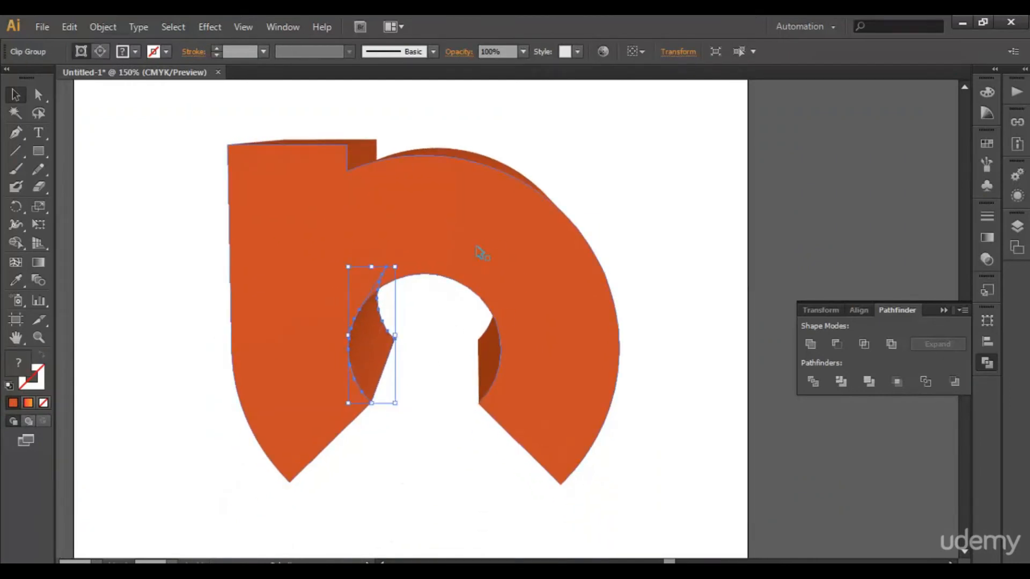
left_click(483, 154)
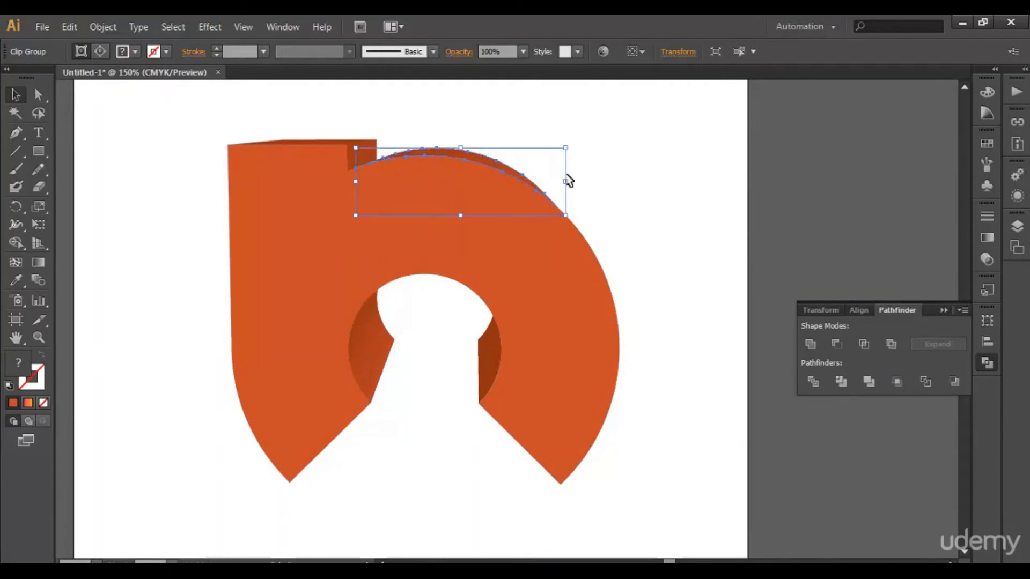
left_click(441, 89)
left_click(360, 156)
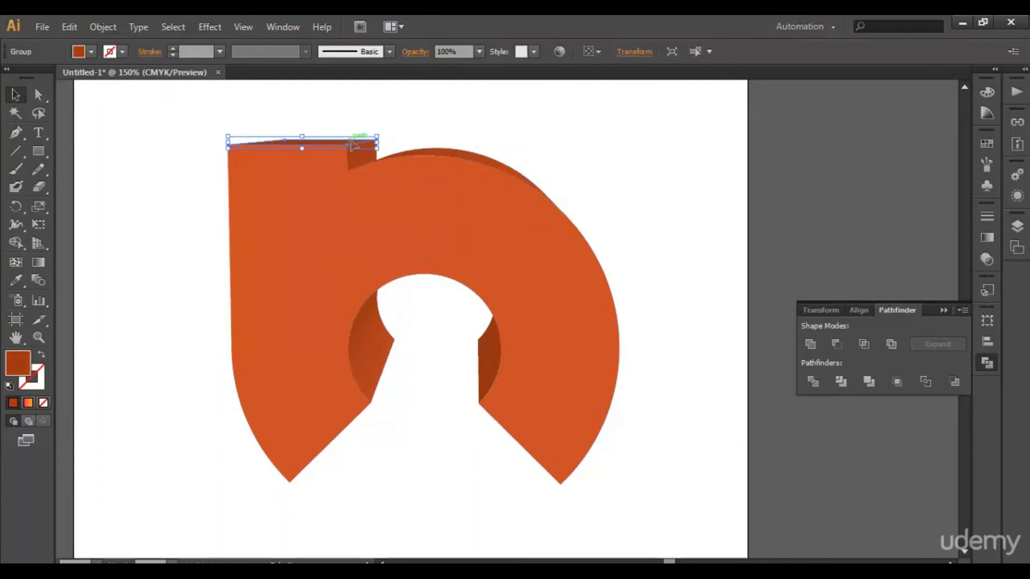
left_click(408, 164)
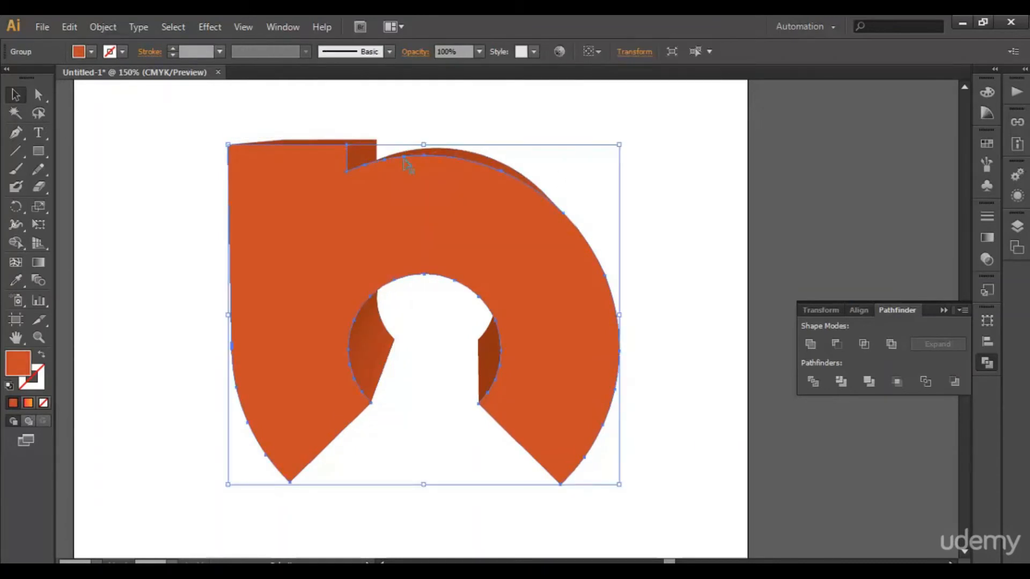
left_click(660, 152)
Unite the pieces of the right inner, left inner and curved upper side faces, each face on its own.
left_click(490, 264)
left_click(487, 379)
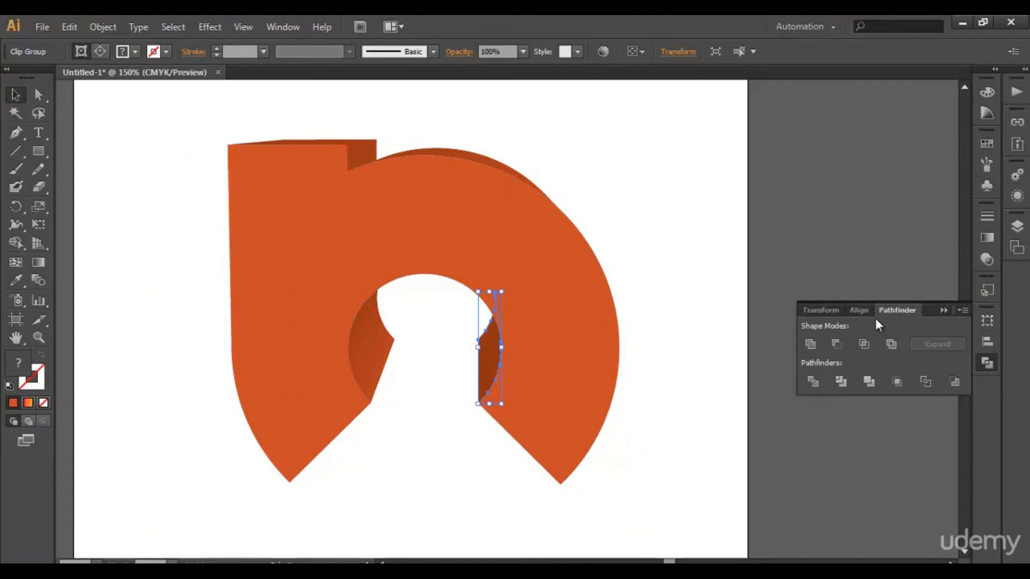
left_click(808, 346)
left_click(381, 344)
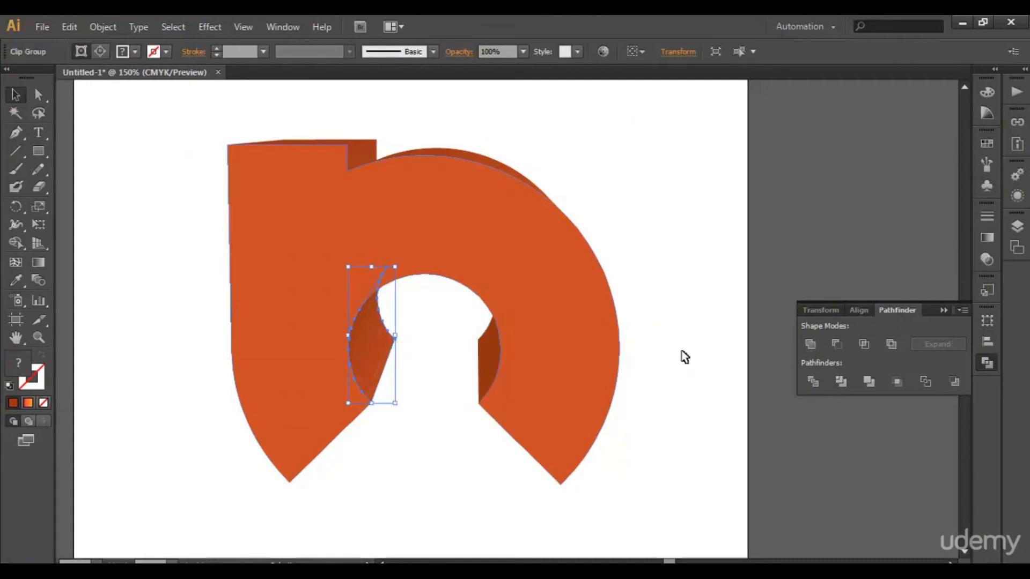
left_click(810, 346)
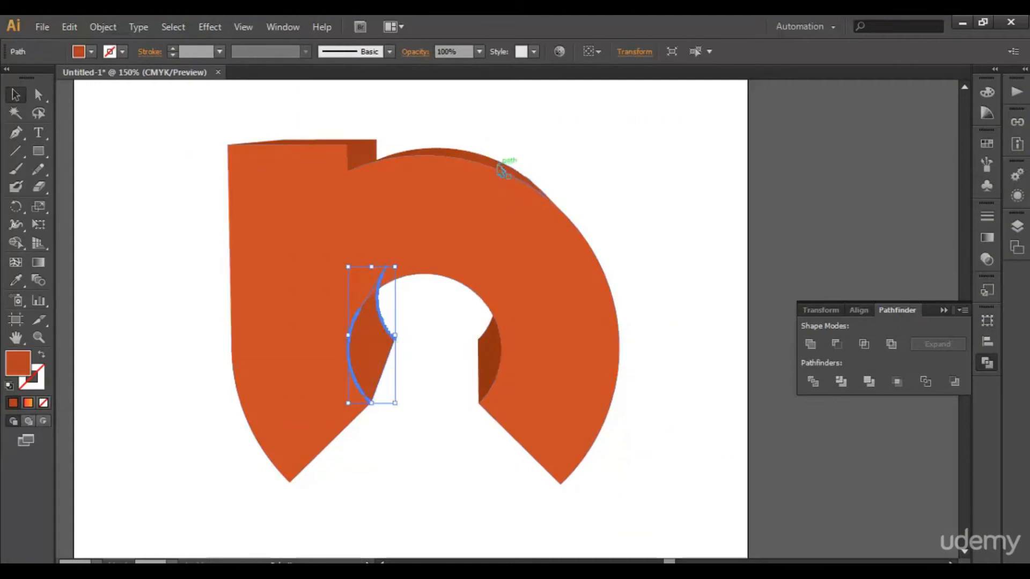
left_click(501, 169)
left_click(810, 346)
left_click(702, 171)
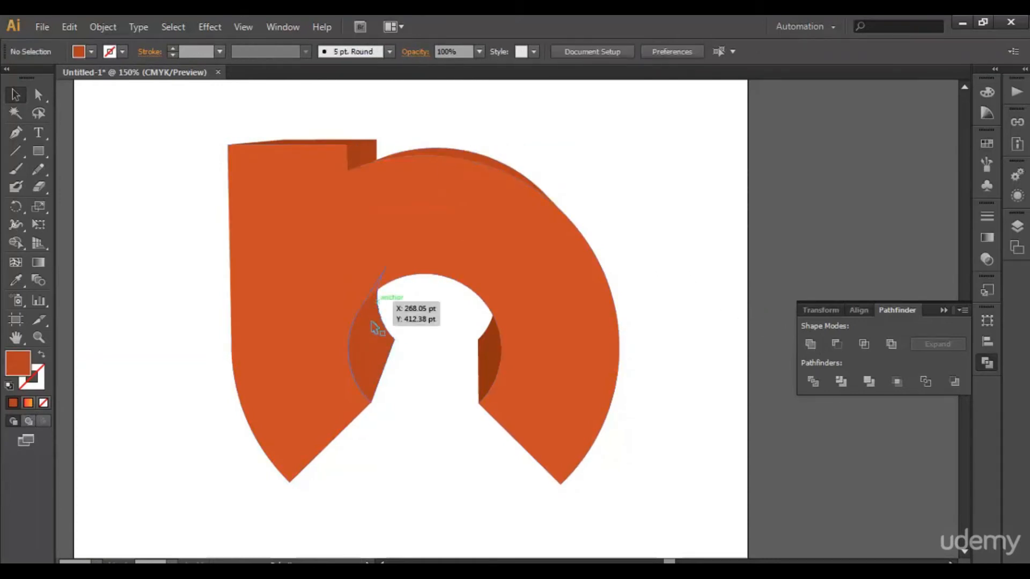
left_click(376, 338)
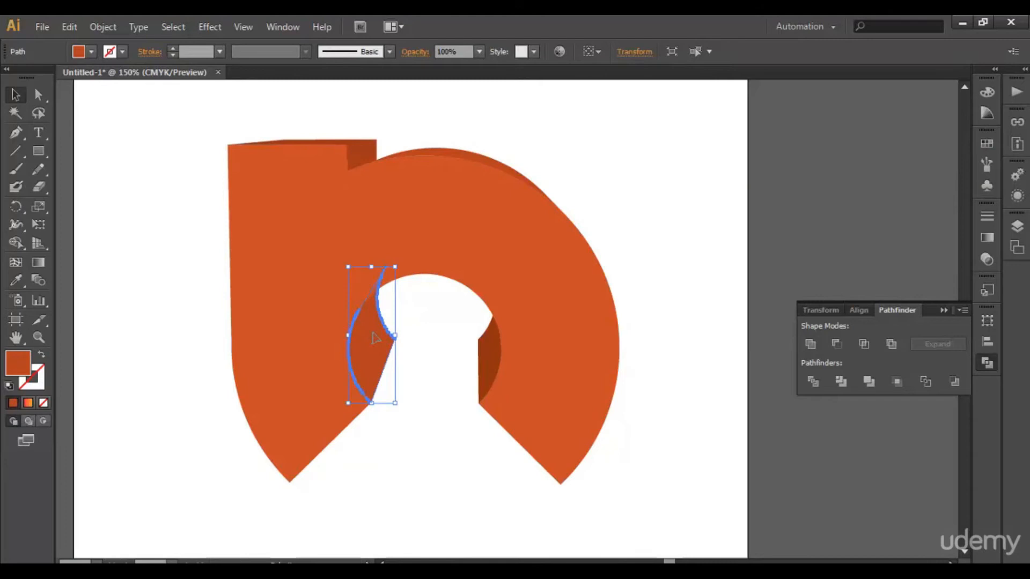
left_click(391, 398)
left_click(369, 352)
Fill the front face with a red-to-orange gradient and make the gradient radial.
left_click_drag(402, 296, 394, 311)
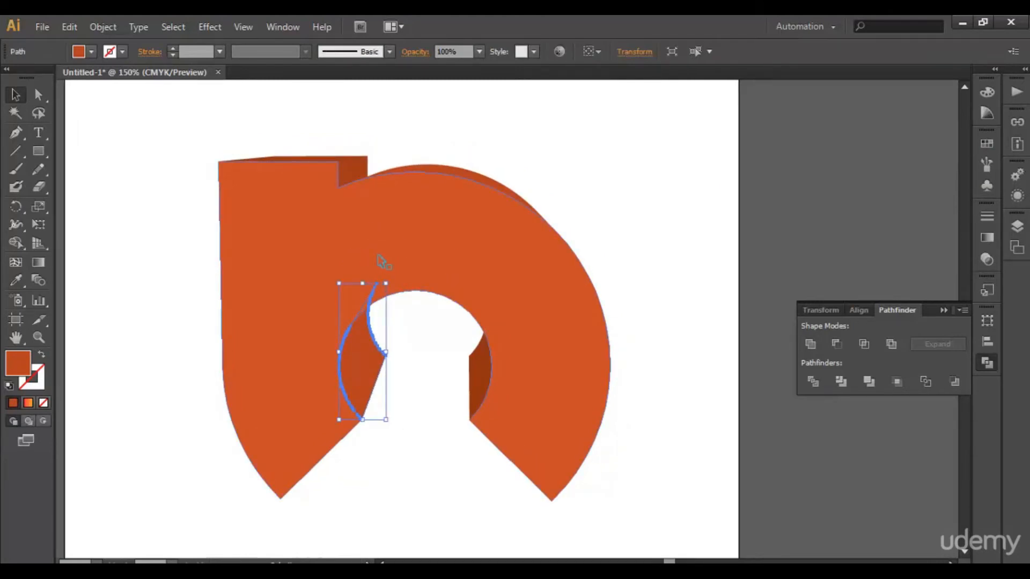
left_click(343, 246)
left_click(28, 403)
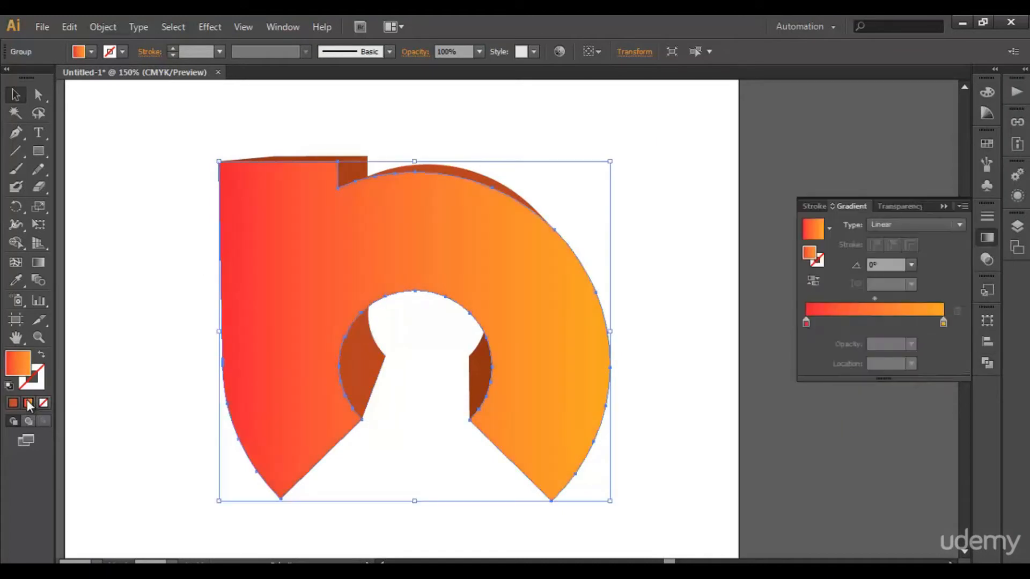
left_click(932, 226)
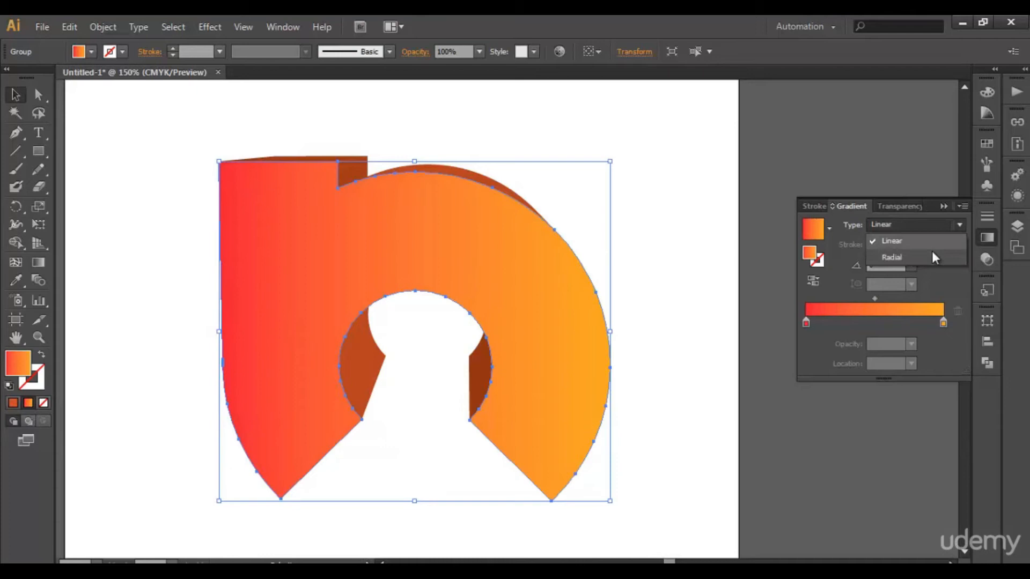
left_click(931, 255)
Swap the gradient stops so orange is at the centre, and set the outer red stop's magenta to 82%.
mouse_move(806, 322)
left_mouse_down()
mouse_move(919, 328)
mouse_move(808, 326)
left_mouse_up()
left_click_drag(915, 325, 946, 327)
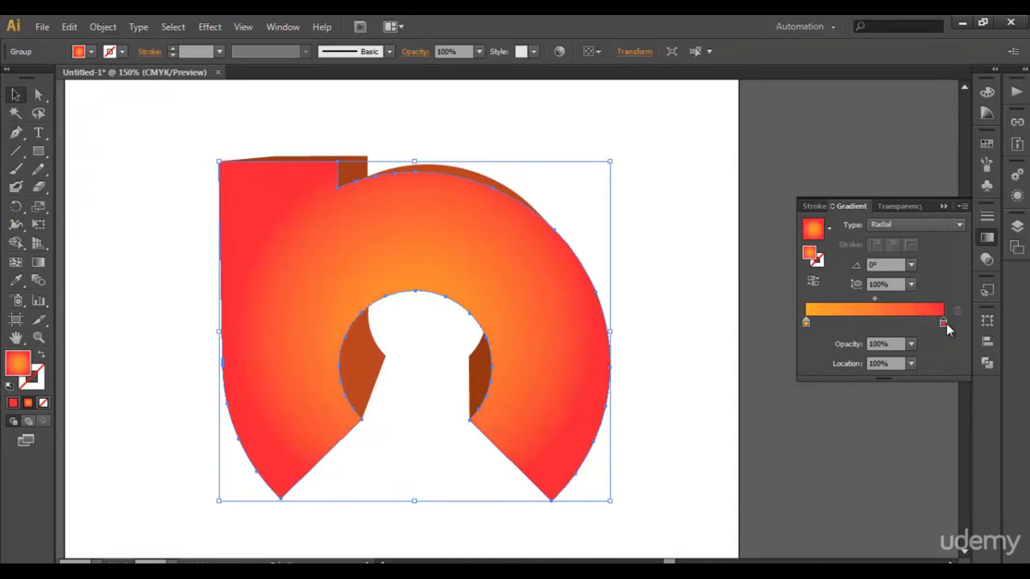
double_click(943, 322)
left_click_drag(889, 401, 875, 401)
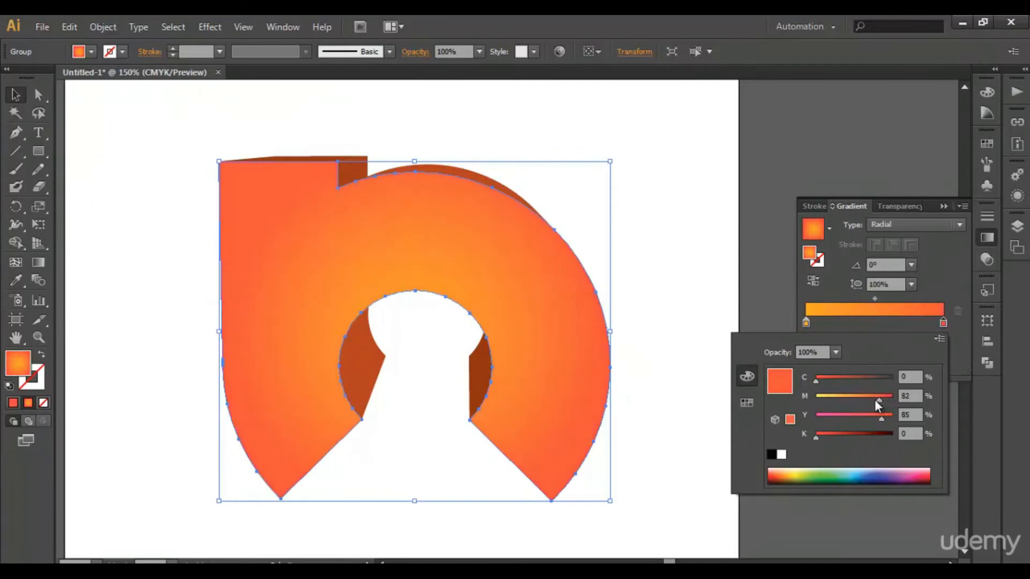
Redraw the front face's radial gradient with the Gradient tool, outward past the shape's upper-right edge at about 24°.
left_click(41, 267)
left_click(37, 263)
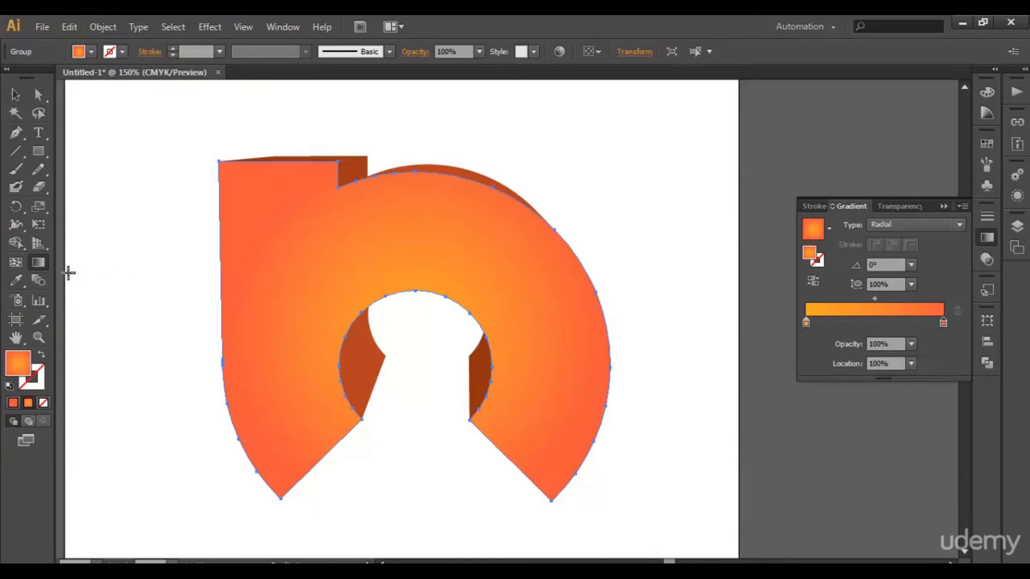
left_click_drag(394, 280, 671, 230)
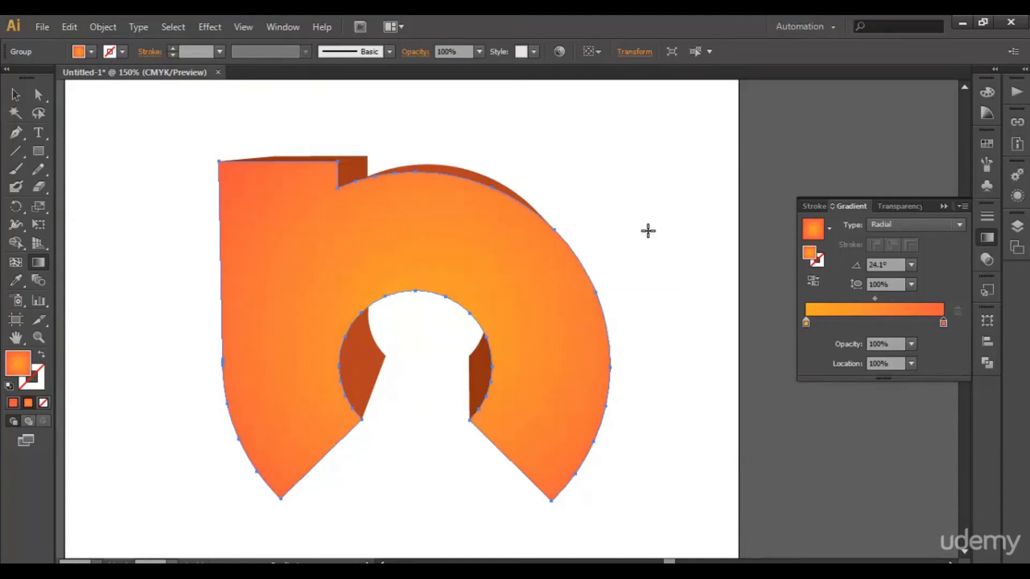
Redraw the front face's radial gradient from inside the ring opening to the outer upper-right edge at about 42°.
left_click_drag(437, 311, 578, 232)
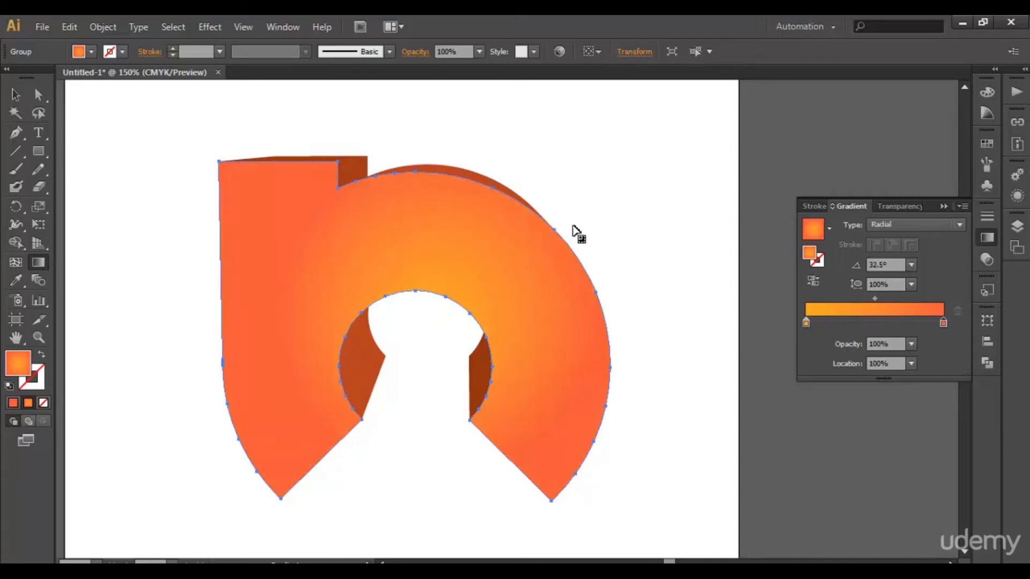
left_click_drag(420, 358, 580, 252)
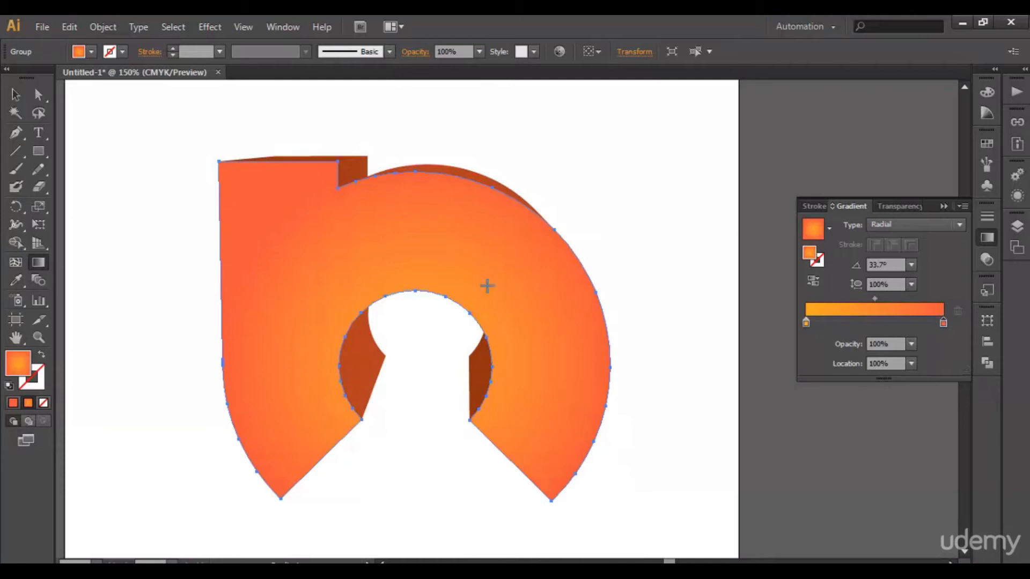
left_click_drag(419, 358, 564, 229)
left_click(15, 95)
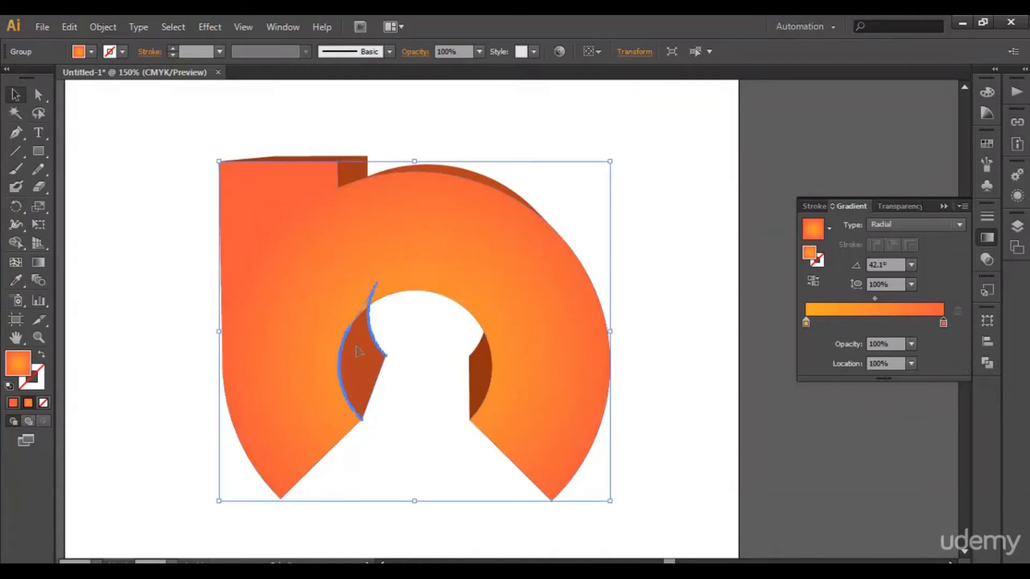
Fill the left inner face with the orange-to-red gradient, make it linear and set the red stop's magenta to 92%.
left_click(365, 390)
left_click(28, 403)
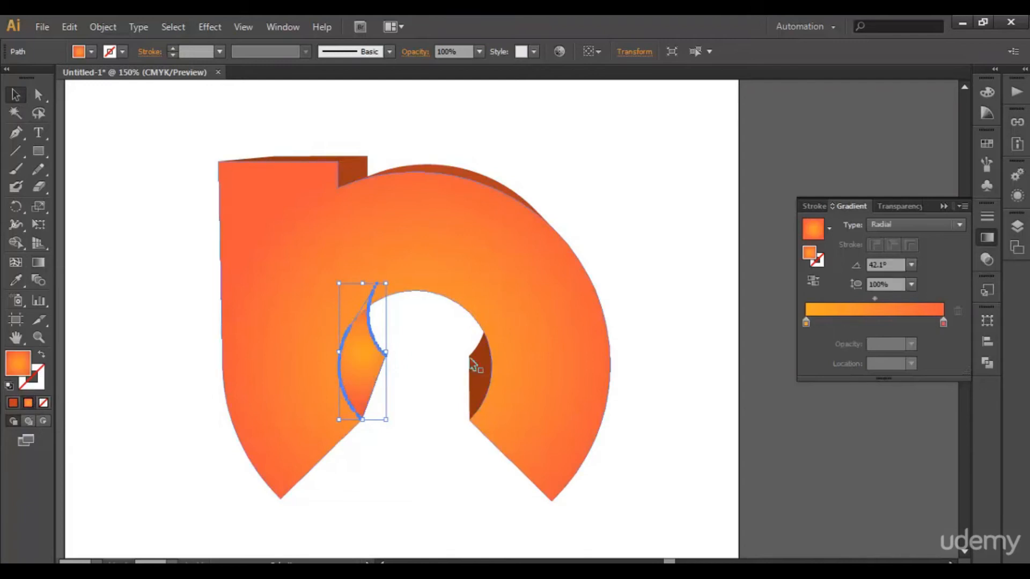
left_click(942, 229)
left_click(933, 243)
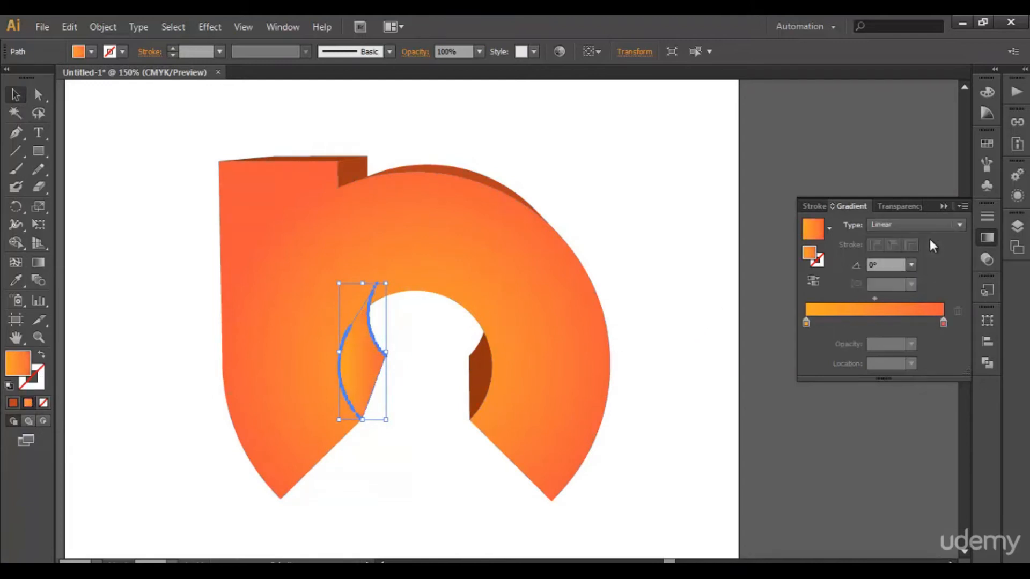
double_click(943, 323)
left_click_drag(881, 393, 885, 400)
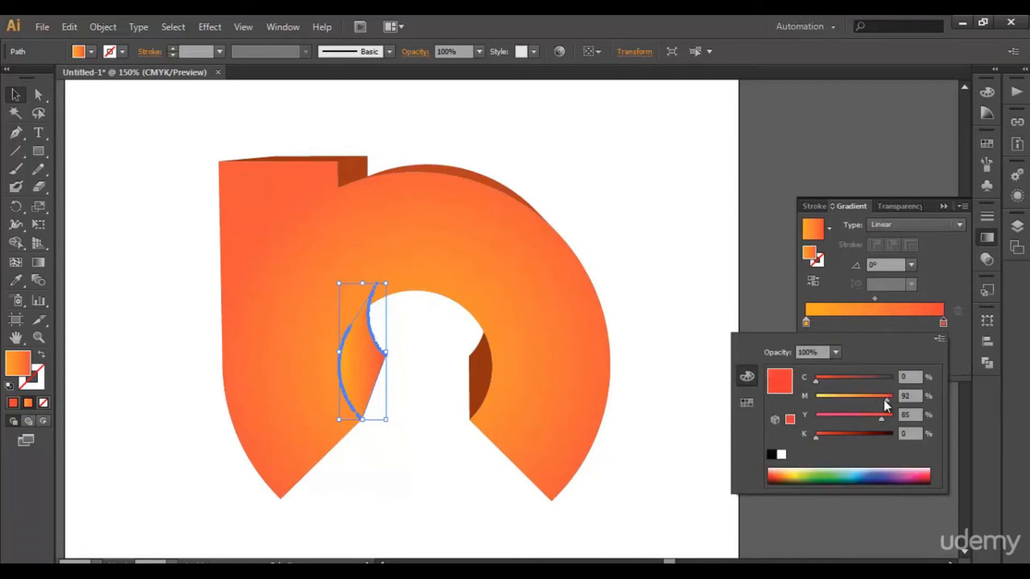
Redraw the left inner face's linear gradient from its lower tip steeply upward, with orange below and red above.
left_click(42, 267)
mouse_move(365, 294)
left_mouse_down()
mouse_move(373, 425)
mouse_move(370, 301)
left_mouse_up()
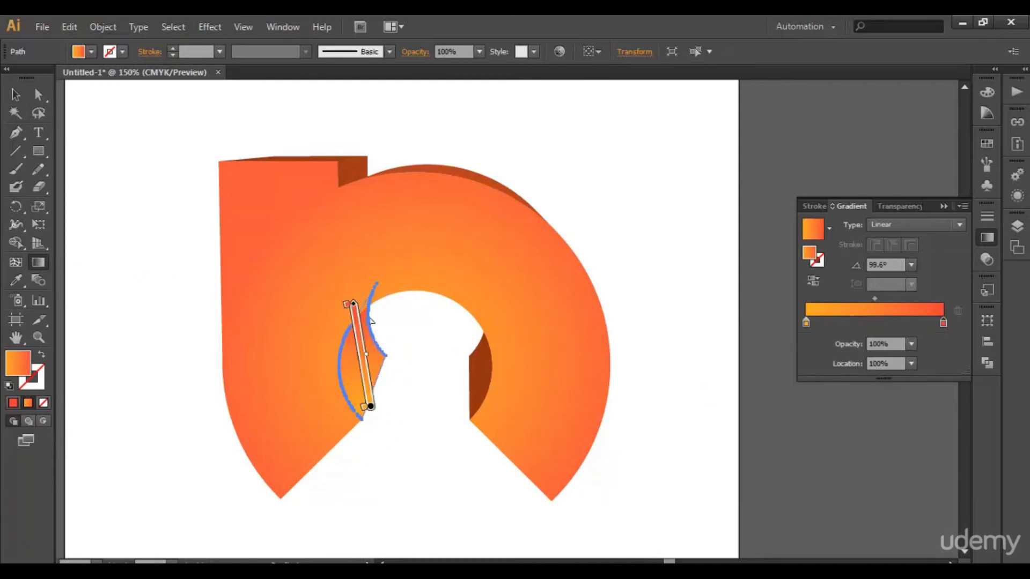
left_click_drag(379, 426, 344, 362)
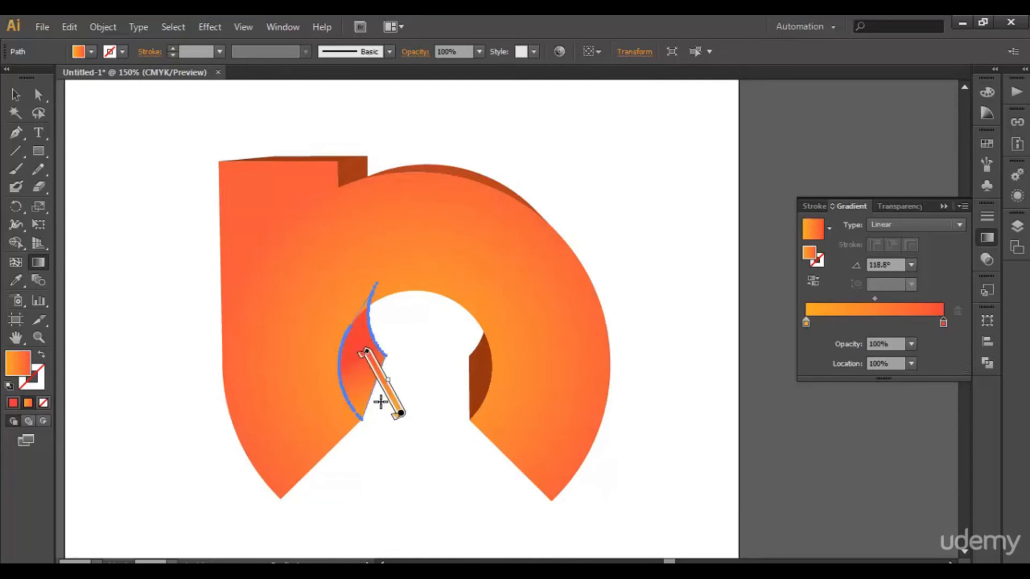
left_click_drag(378, 412, 354, 354)
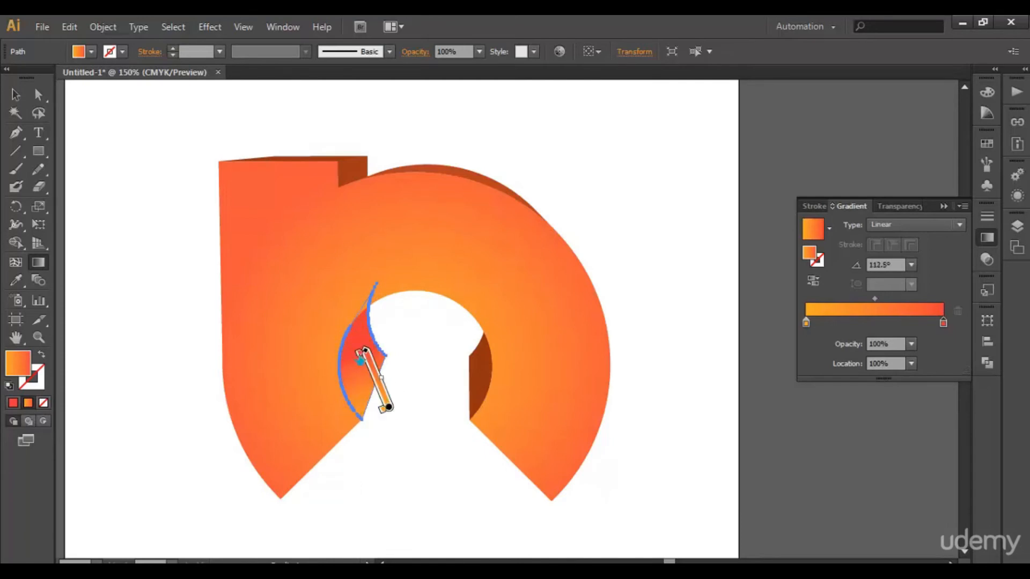
left_click_drag(377, 424, 354, 373)
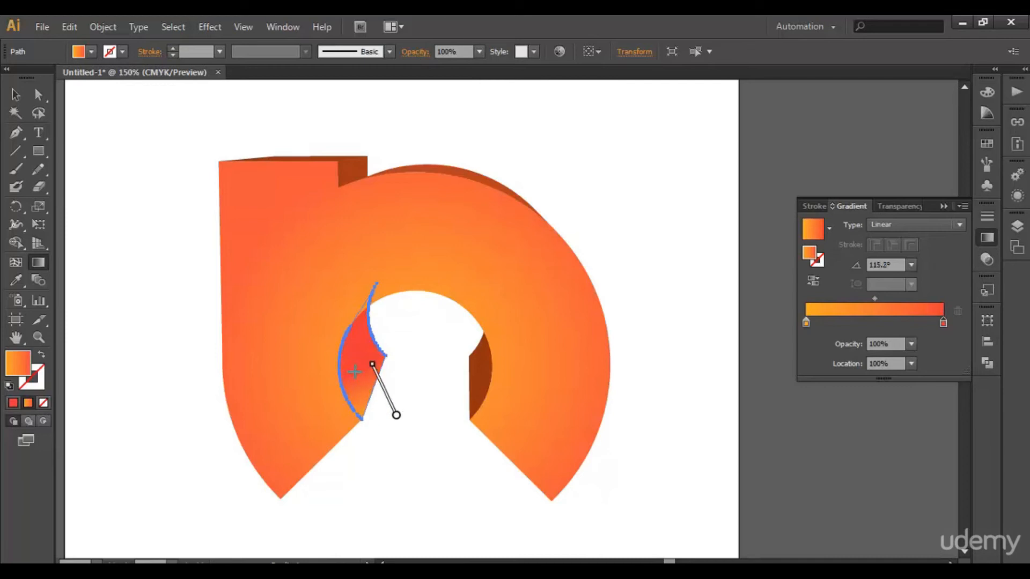
mouse_move(383, 410)
left_mouse_down()
mouse_move(354, 355)
mouse_move(360, 340)
left_mouse_up()
key("v")
Copy the left inner face's gradient to the right inner face and redraw it upward at about 57°, ending in red.
left_click(479, 366)
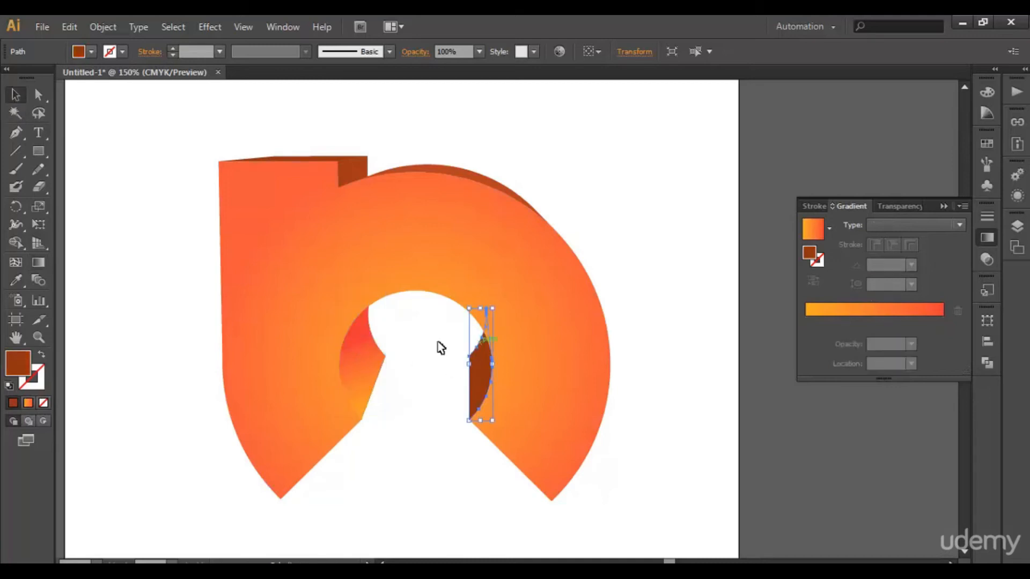
key("i")
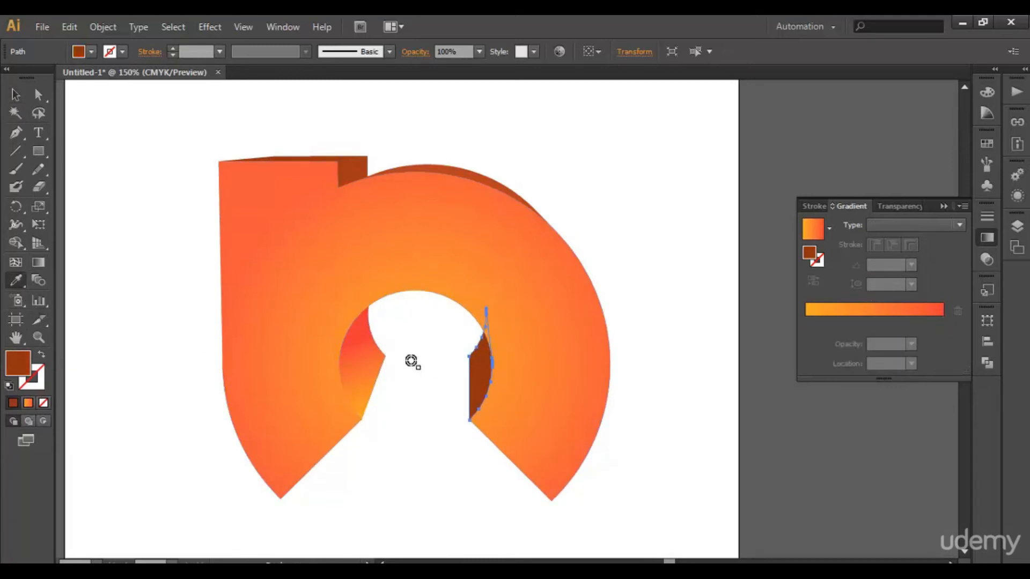
left_click(373, 387)
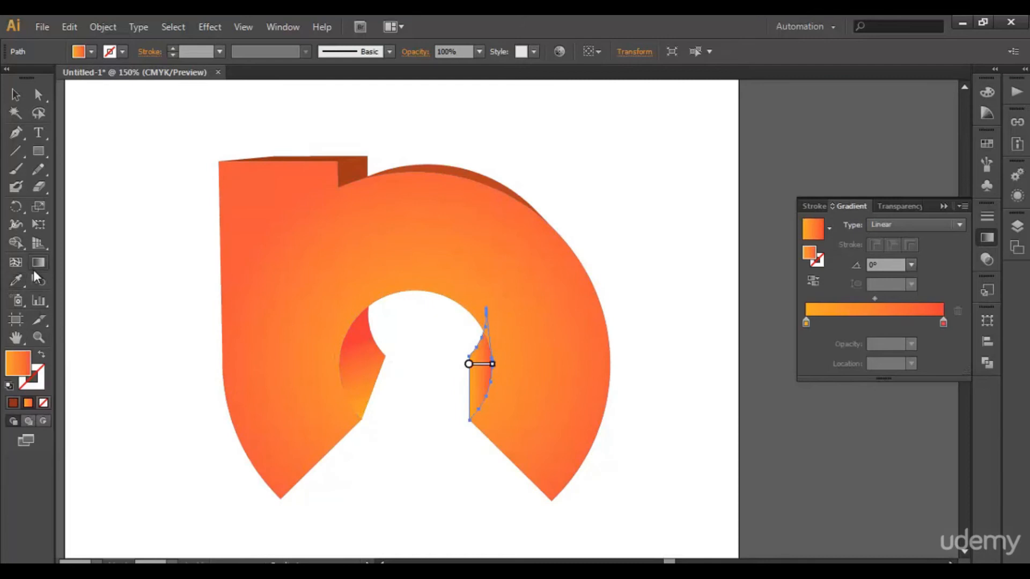
mouse_move(469, 405)
left_mouse_down()
mouse_move(490, 339)
mouse_move(484, 357)
left_mouse_up()
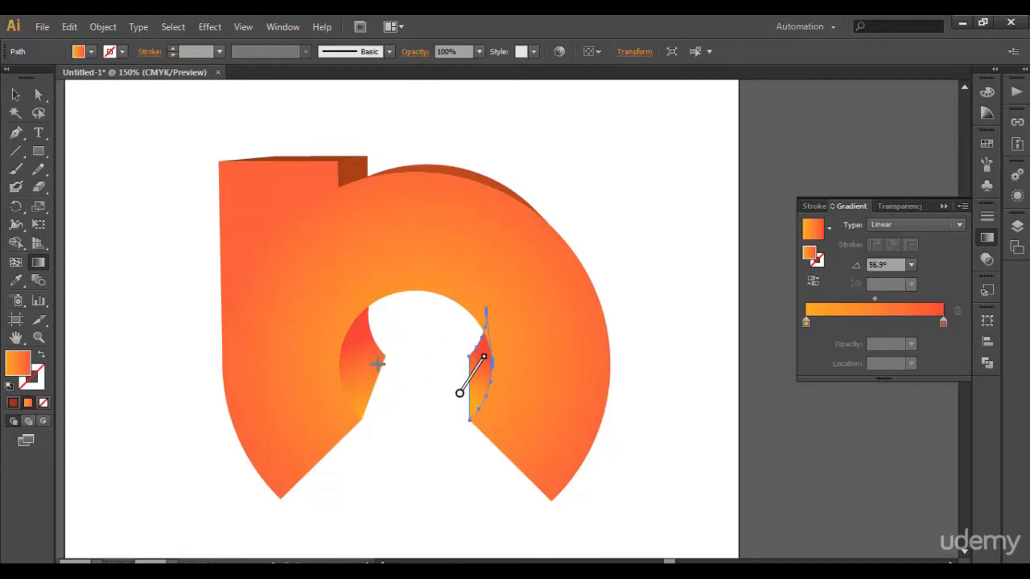
left_click(16, 95)
Fill the curved upper side face with the radial gradient, adding a middle stop at about 53% with 40% magenta.
left_click(418, 172)
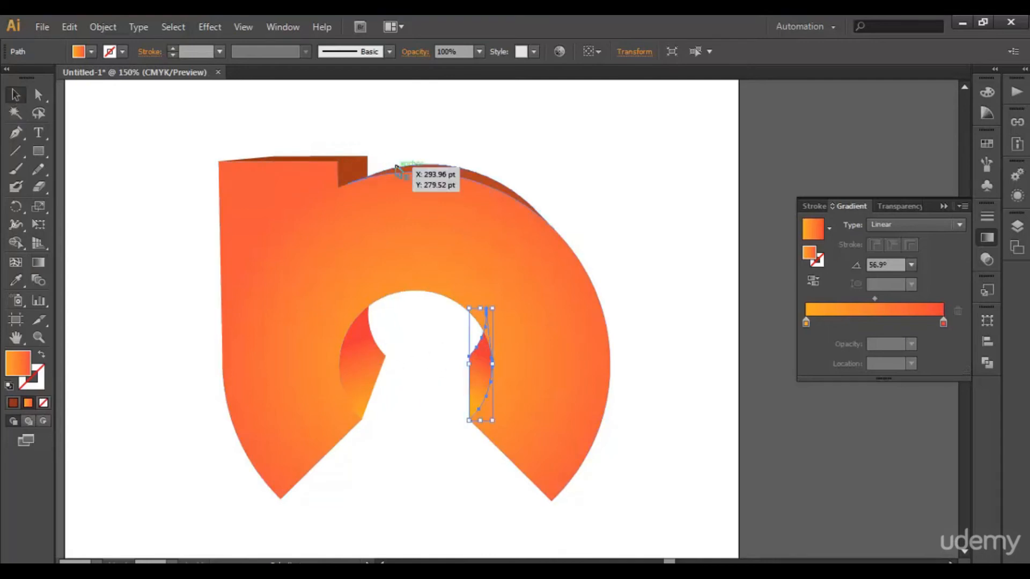
left_click(547, 134)
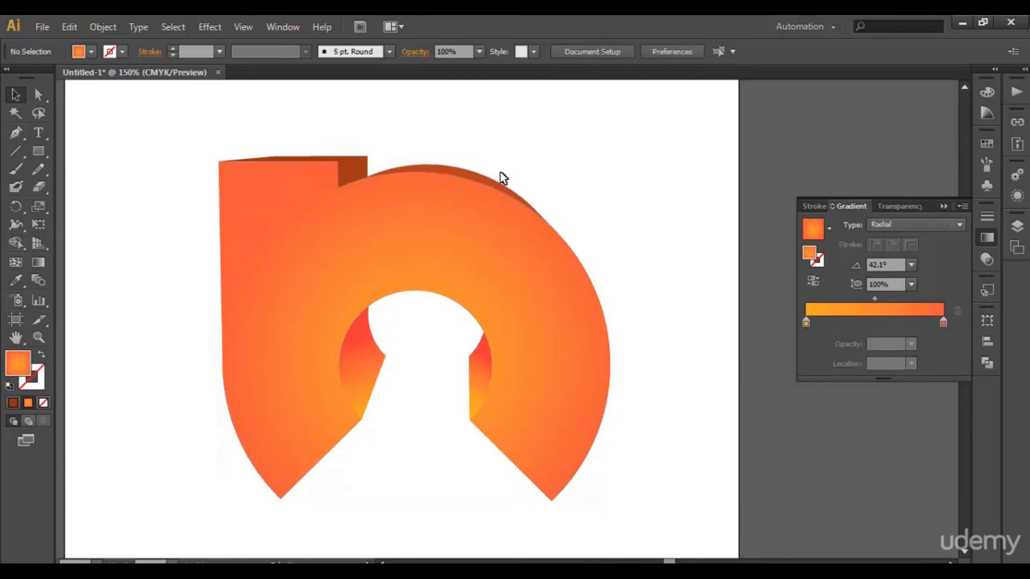
left_click(496, 184)
left_click(879, 322)
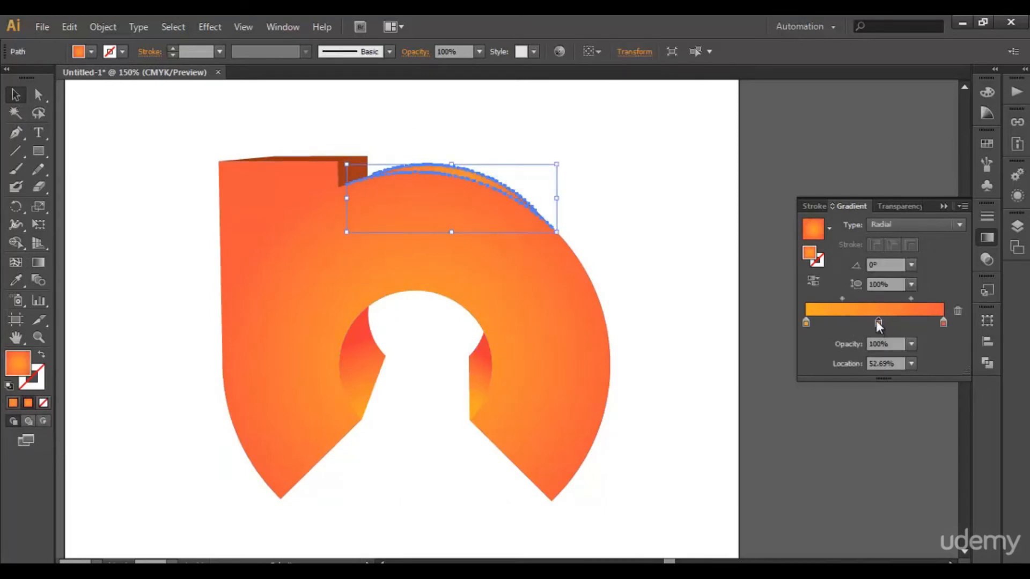
double_click(878, 322)
left_click_drag(838, 399, 848, 401)
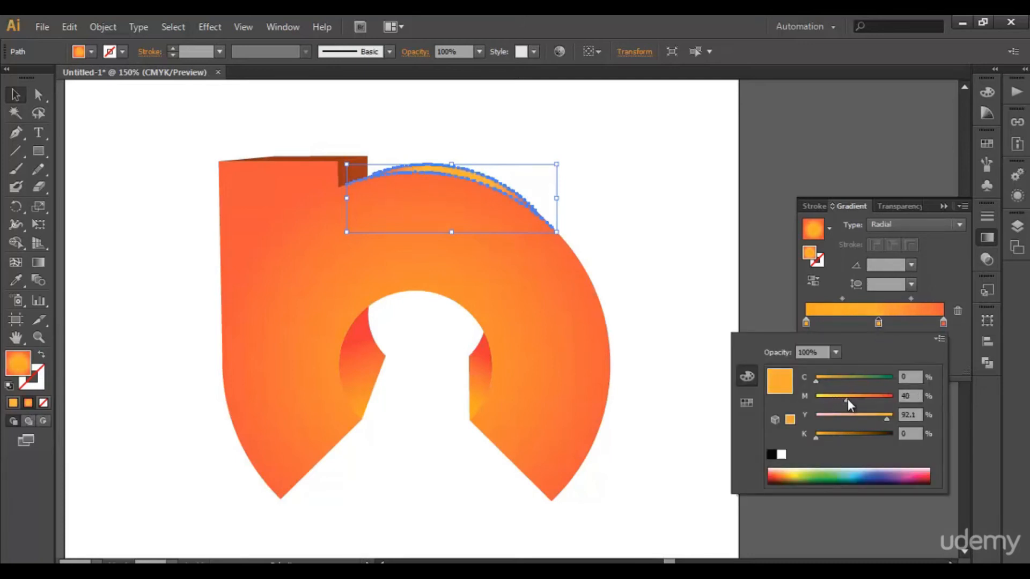
Make the curved upper face's gradient linear and redraw it rightward along the face at about -13°.
left_click(346, 230)
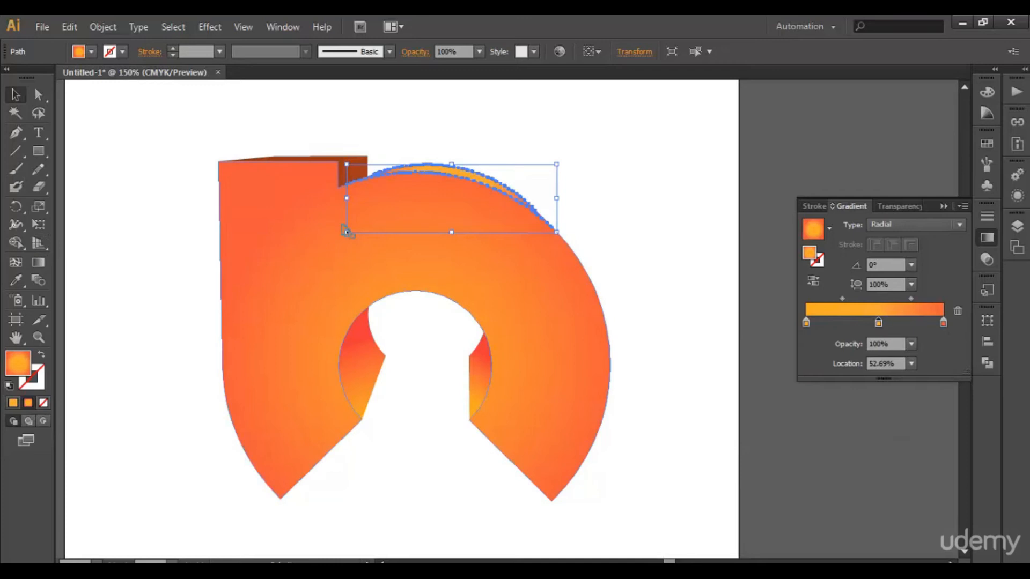
key("g")
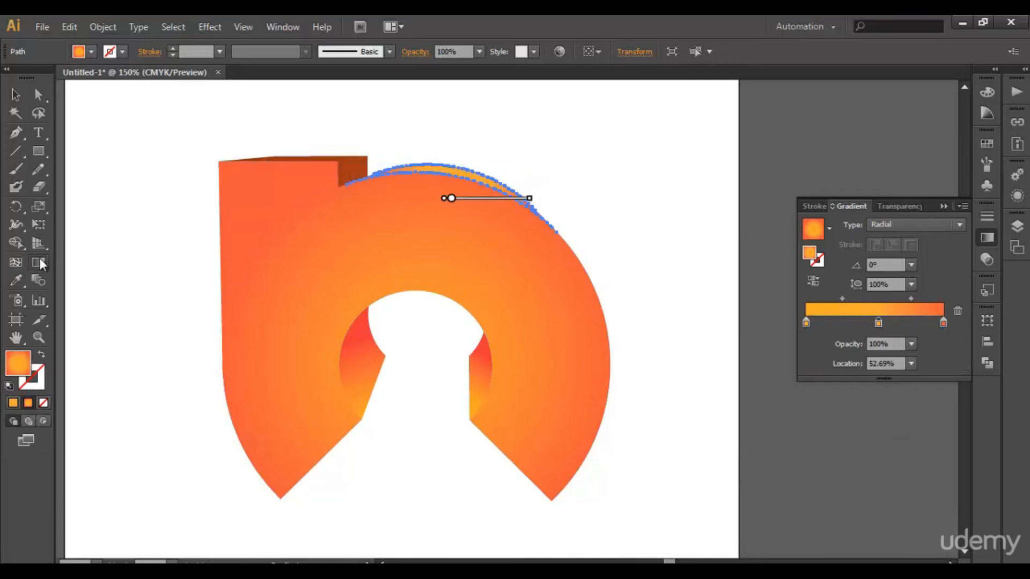
left_click(882, 228)
left_click(891, 258)
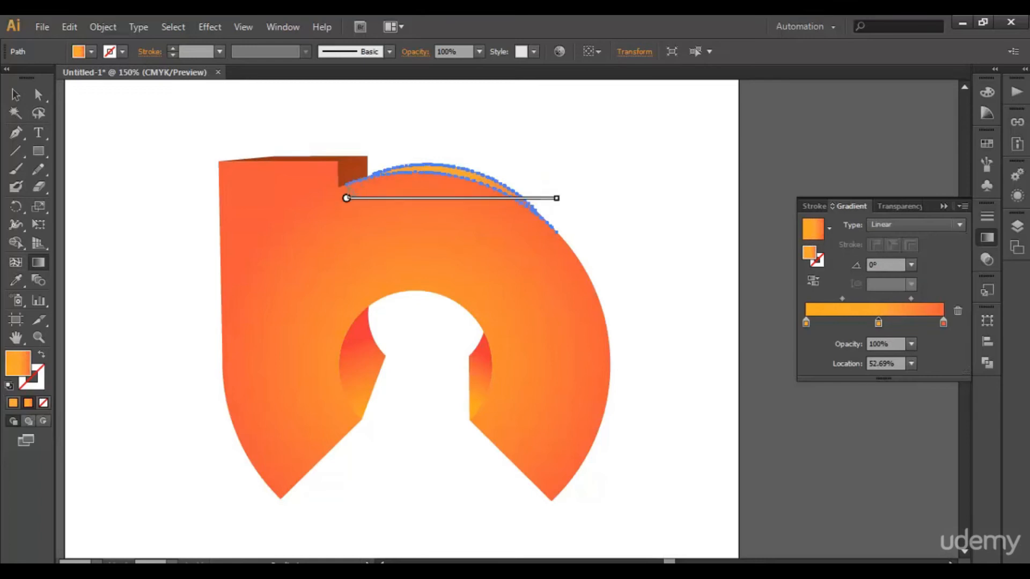
left_click_drag(393, 174, 509, 200)
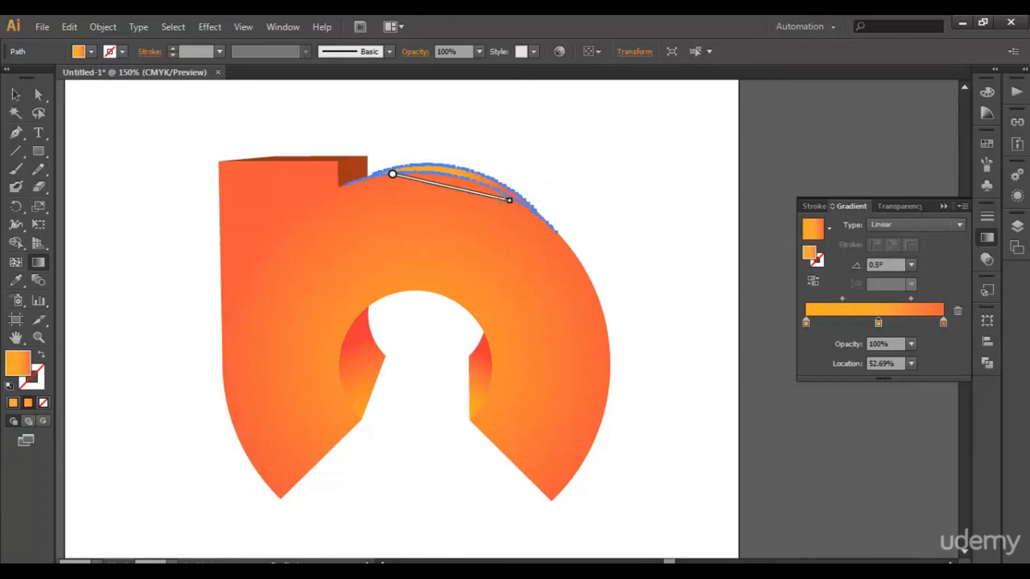
Remove the middle stop from the curved upper face's gradient and set the red end stop's magenta to 92%.
left_click_drag(878, 322, 878, 349)
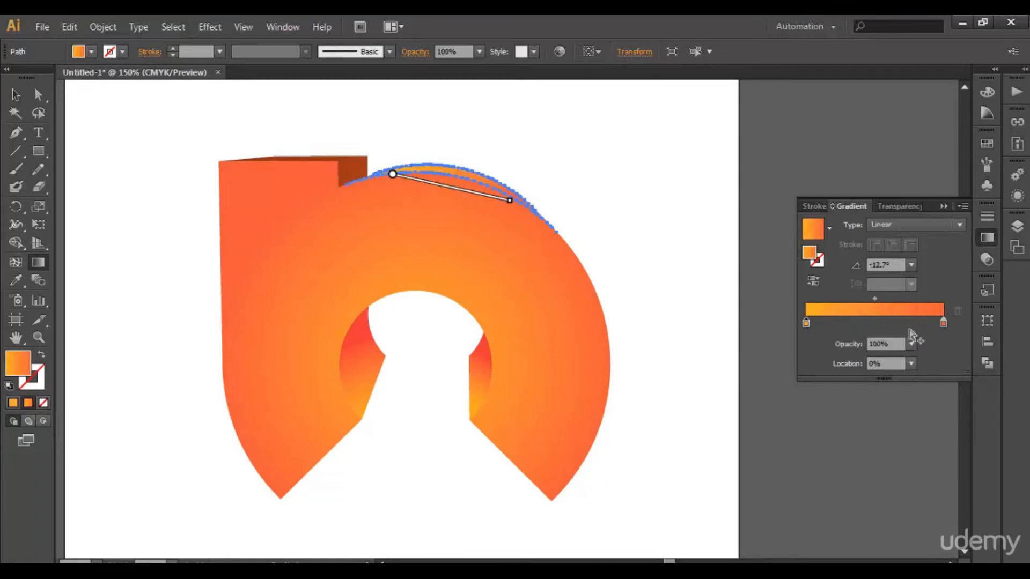
double_click(943, 323)
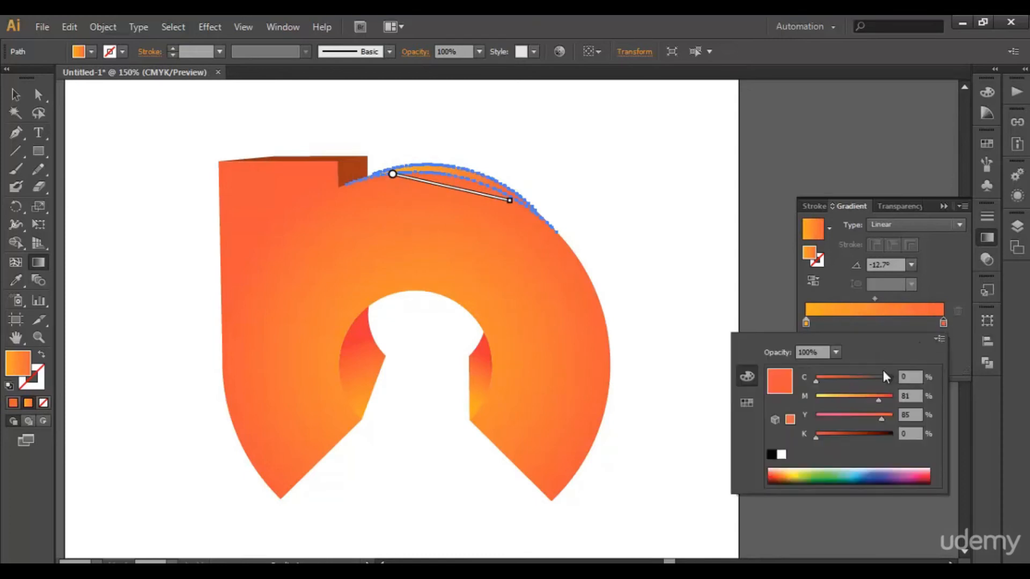
left_click_drag(887, 398, 888, 398)
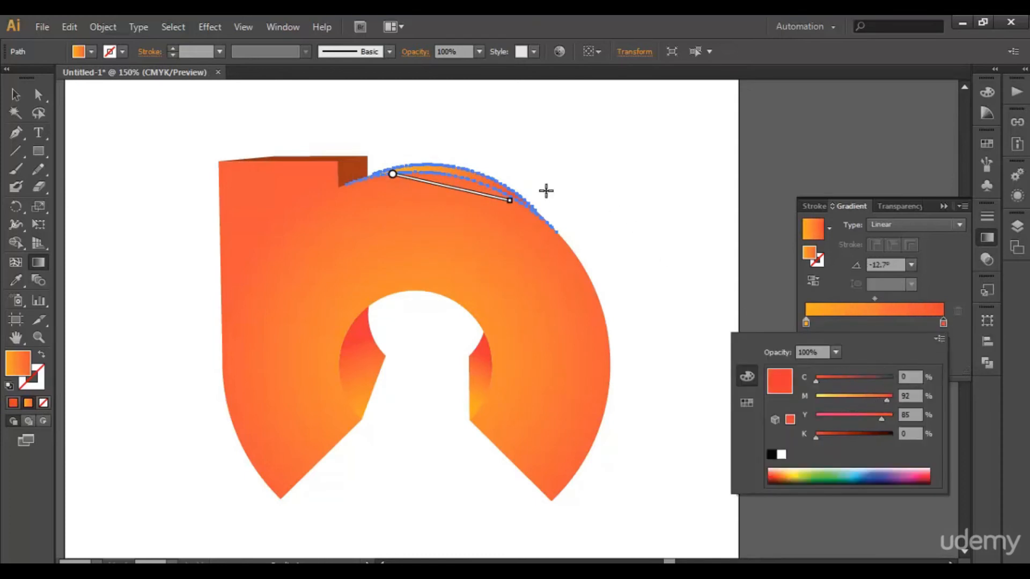
Redraw the curved upper face's gradient from right to left at 180°, with red nearest the upright bar, and deselect it.
left_click_drag(602, 201, 350, 193)
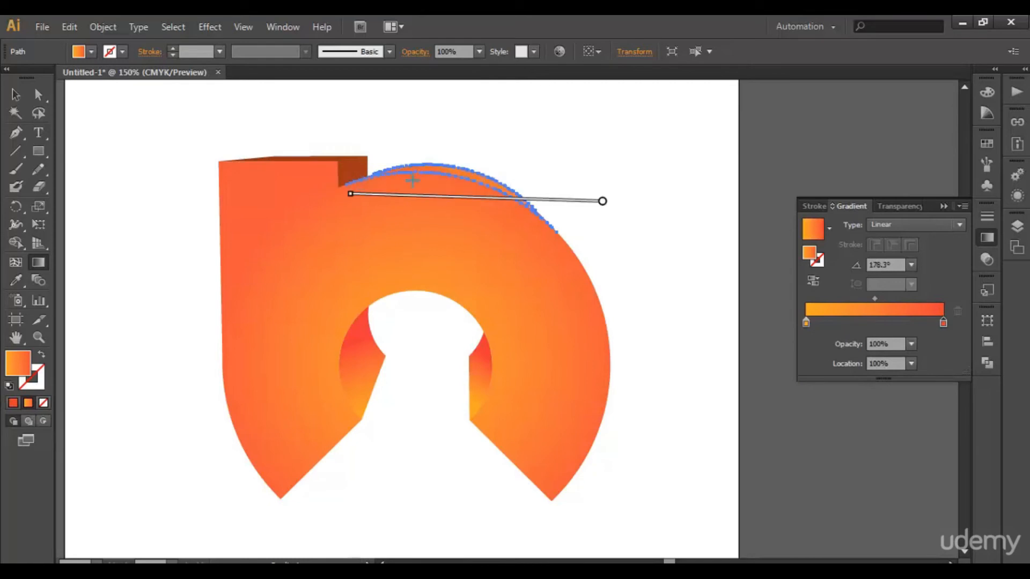
left_click_drag(511, 180, 347, 193)
mouse_move(450, 165)
left_mouse_down()
mouse_move(412, 181)
mouse_move(485, 177)
mouse_move(412, 179)
mouse_move(408, 198)
left_mouse_up()
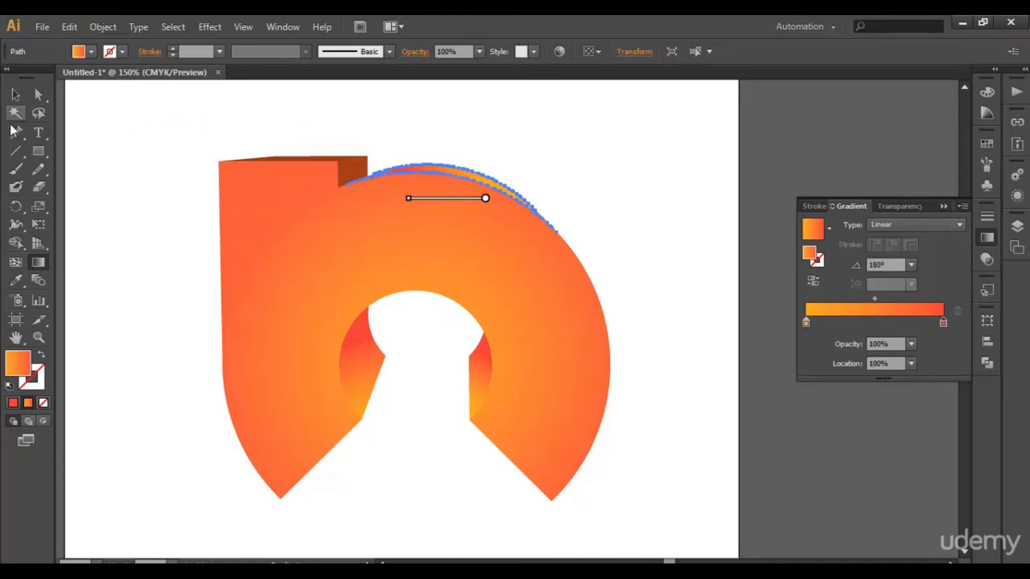
left_click(15, 95)
left_click(353, 131)
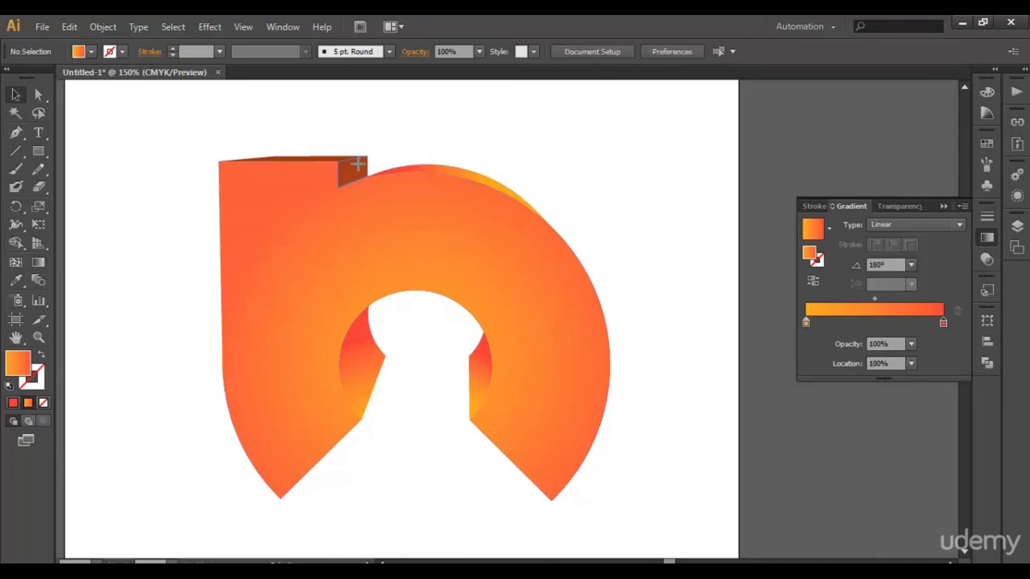
Fill the upright bar's right side face with the linear gradient and redraw it downward at about -90°, from orange to red.
left_click(355, 173)
left_click(867, 311)
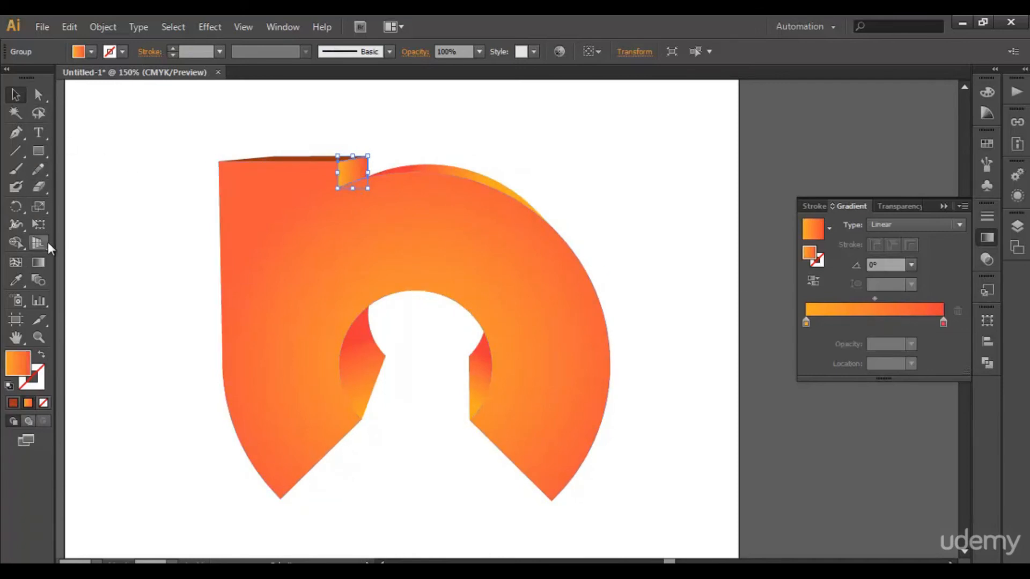
left_click(38, 262)
left_click_drag(350, 157, 350, 186)
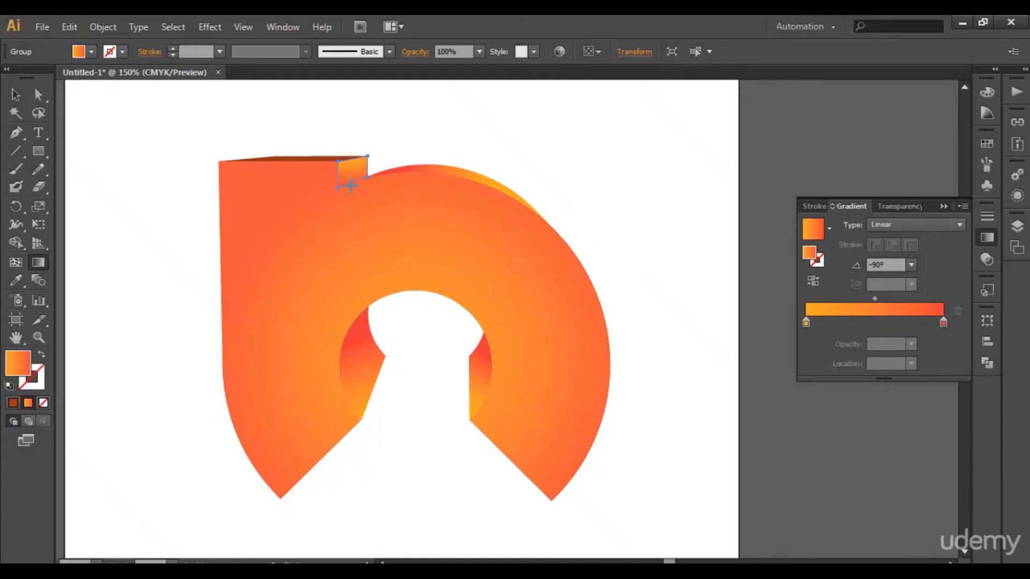
left_click_drag(351, 148, 356, 181)
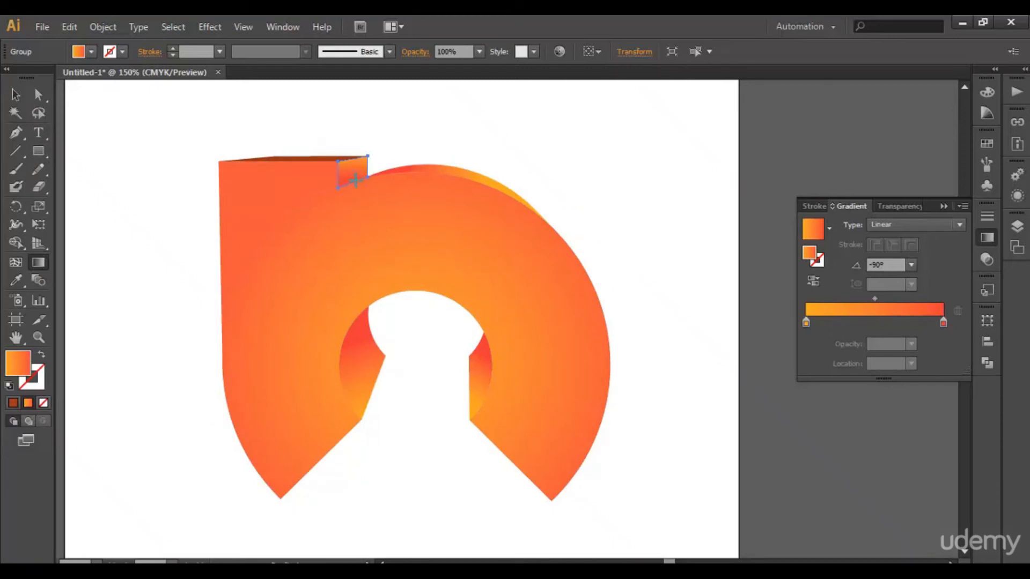
left_click(15, 94)
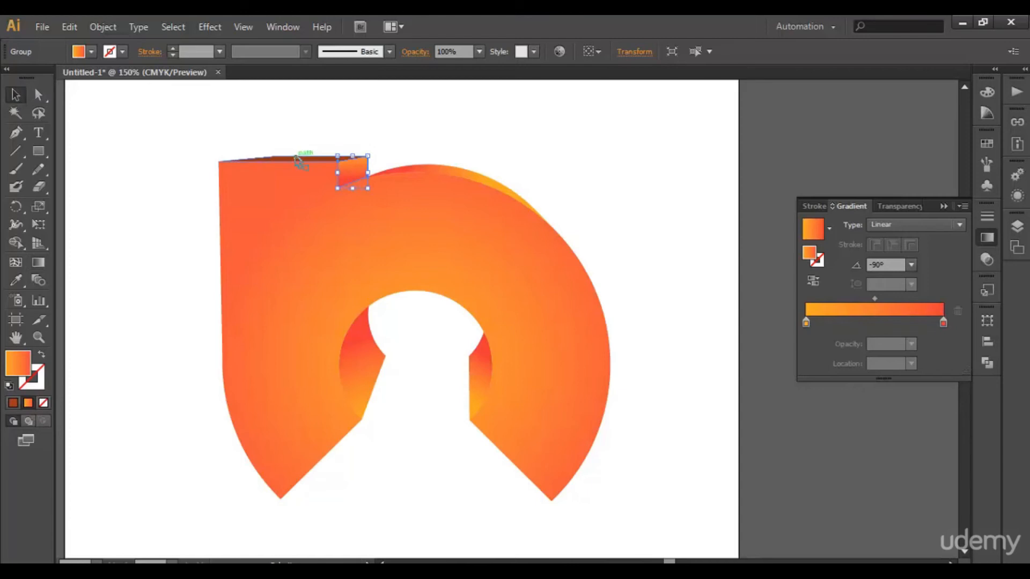
Fill the upright bar's thin top face with the linear gradient and redraw it rightward at about 10°, from orange to red.
left_click(292, 159)
left_click(862, 328)
left_click(38, 262)
left_click_drag(312, 155, 303, 156)
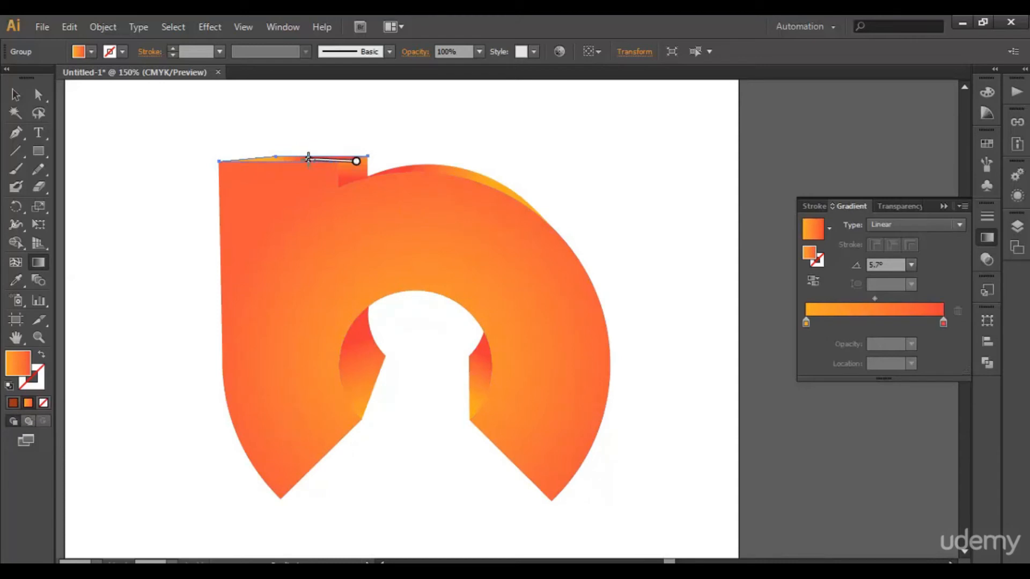
left_click_drag(287, 161, 303, 158)
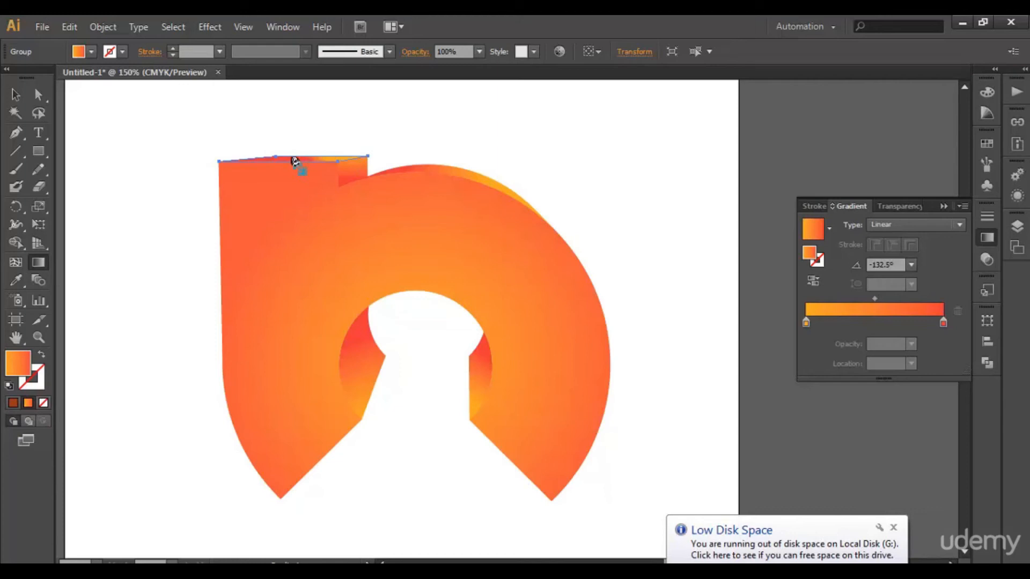
left_click_drag(304, 168, 322, 153)
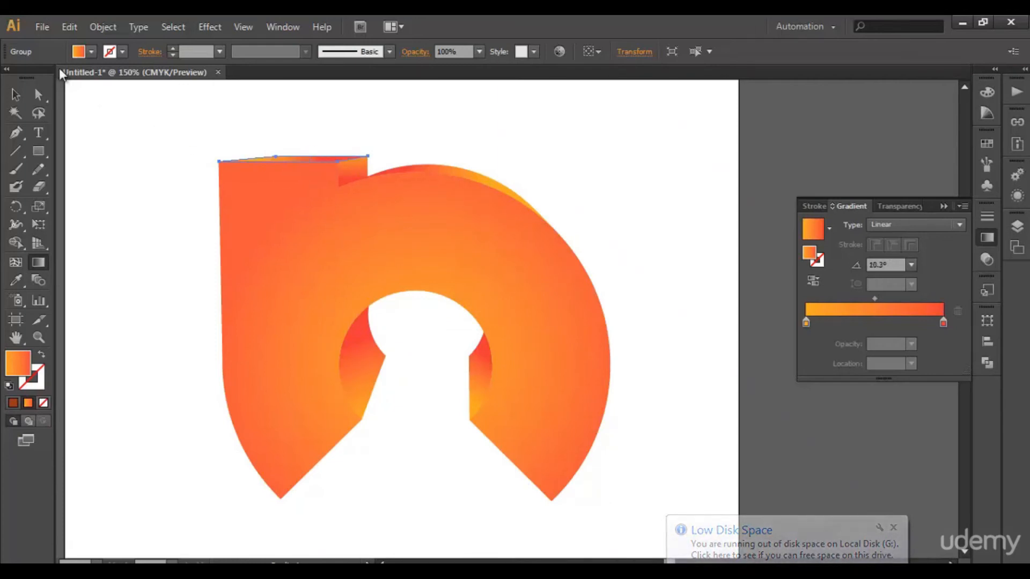
Deselect the bar's top face and examine the finished gradients on the shape's faces.
left_click(16, 95)
left_click(439, 158)
scroll(593, 333, "left", 2)
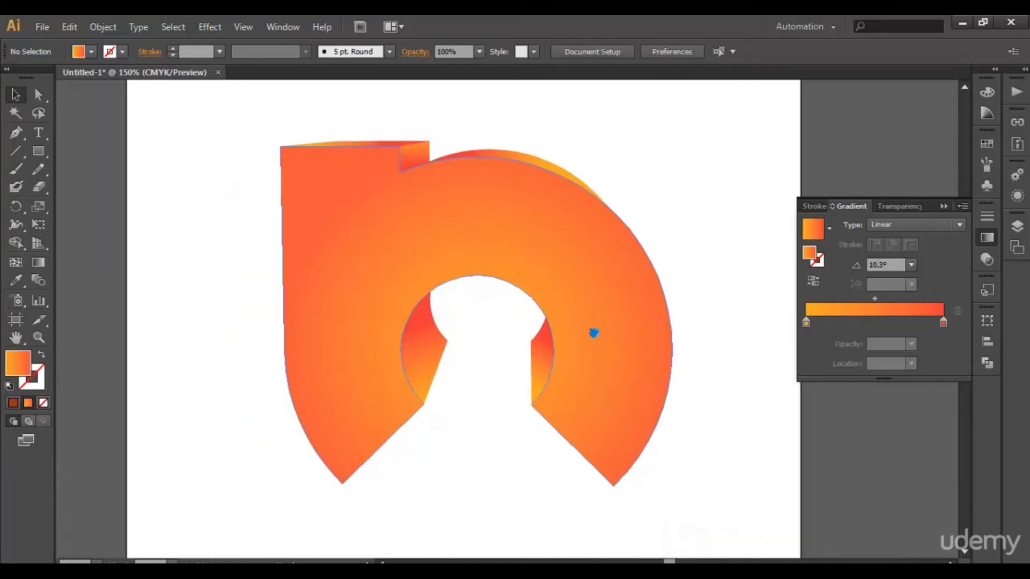
scroll(617, 268, "right", 2)
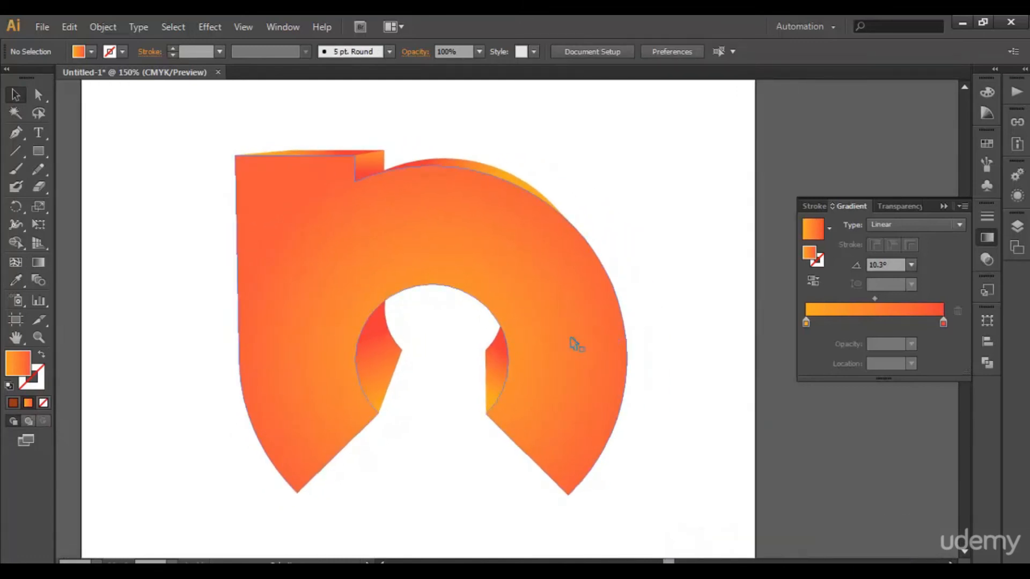
scroll(569, 348, "up", 2)
scroll(576, 330, "down", 2)
scroll(590, 319, "up", 2)
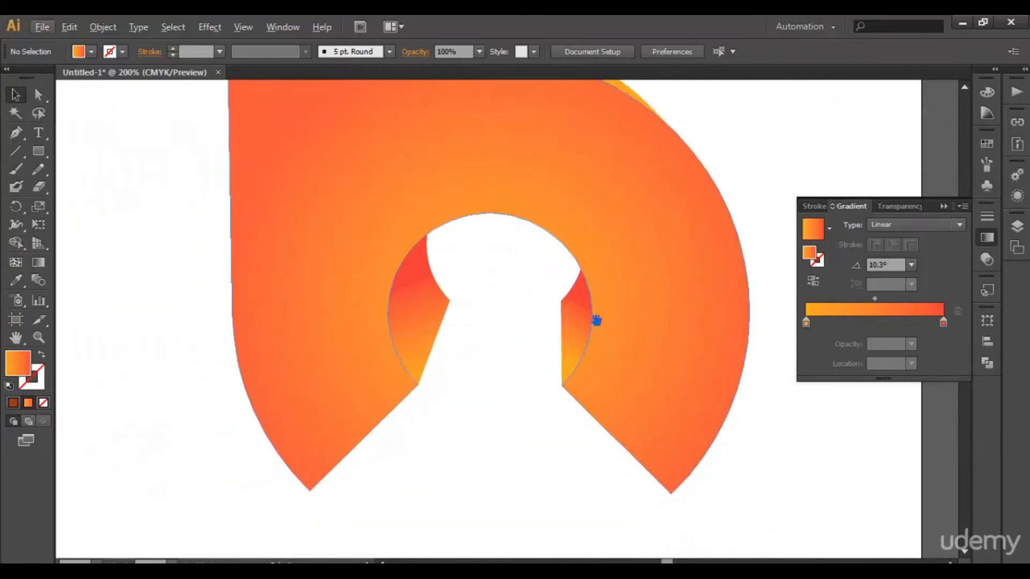
scroll(375, 391, "down", 3)
scroll(383, 394, "left", 2)
scroll(386, 396, "up", 2)
scroll(425, 361, "up", 1)
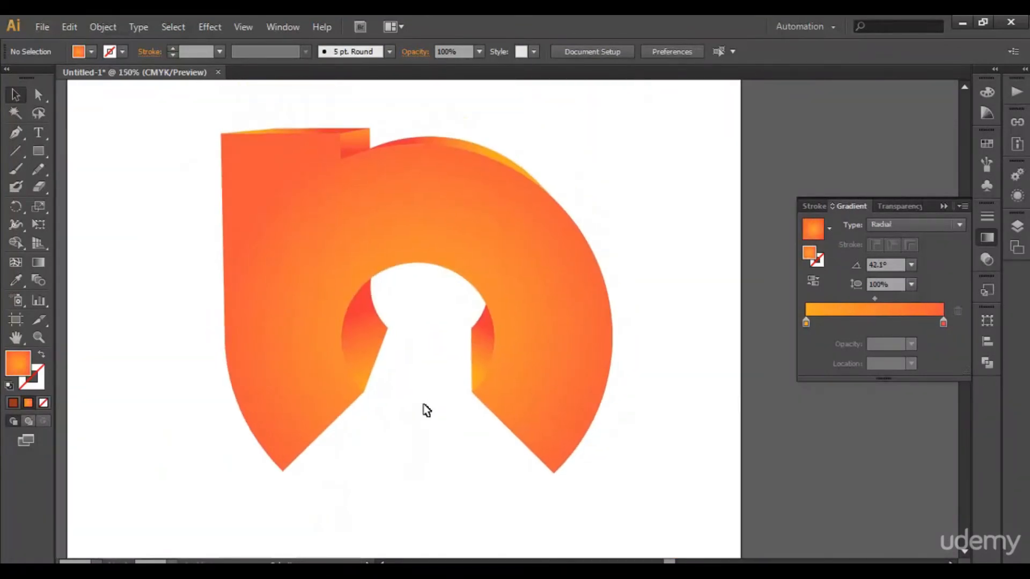
scroll(92, 87, "up", 2)
Select the whole 3D shape, shift it slightly right on the artboard and deselect it.
left_click_drag(91, 87, 453, 387)
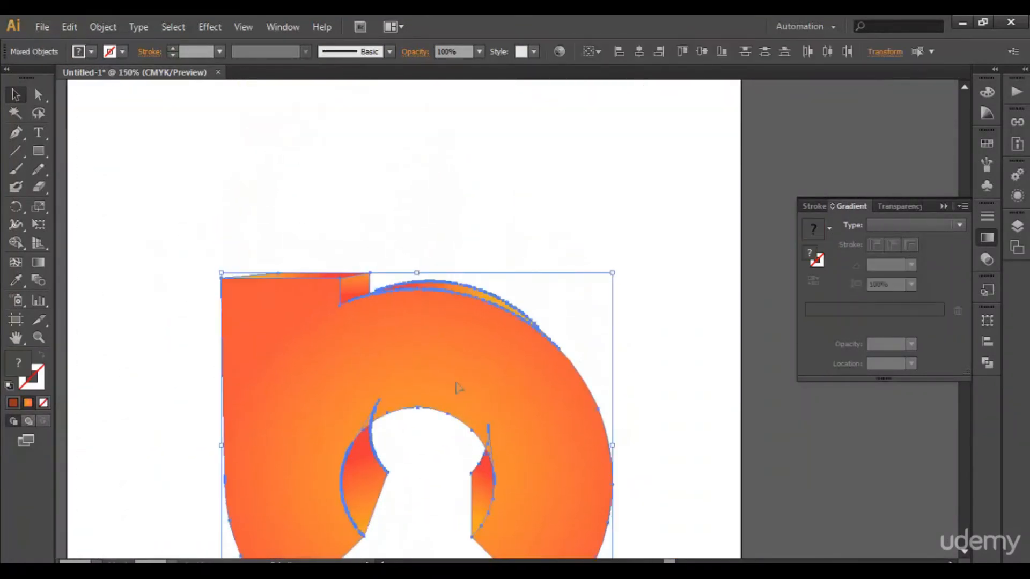
scroll(489, 204, "down", 3)
mouse_move(489, 204)
left_mouse_down()
mouse_move(506, 265)
mouse_move(497, 322)
mouse_move(504, 209)
left_mouse_up()
left_click(464, 472)
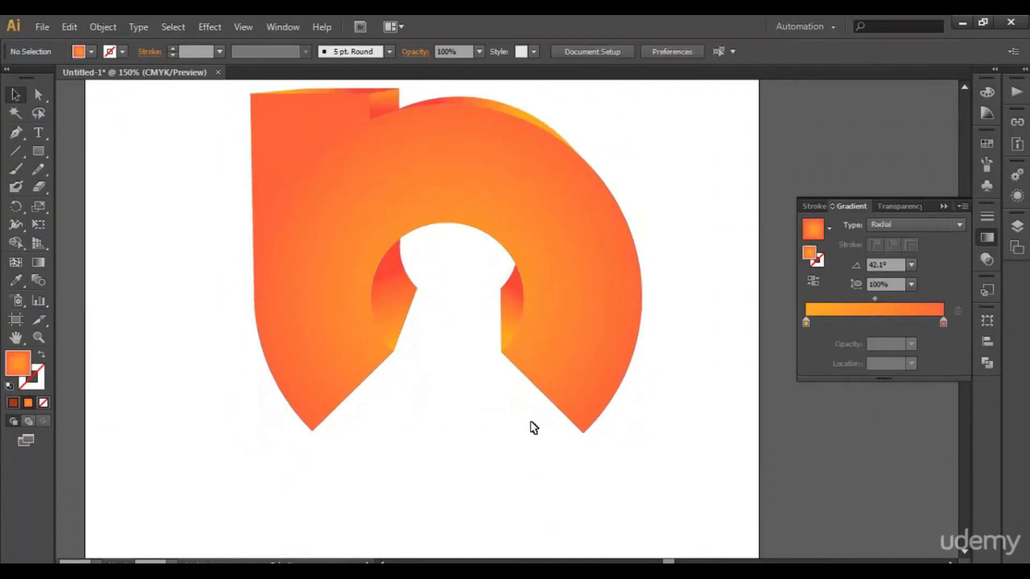
Draw a rectangle over the left leg's lower tip and fill it with near-black #020202.
left_click(37, 153)
left_click_drag(38, 153, 75, 150)
left_click_drag(395, 402, 302, 475)
left_click(12, 403)
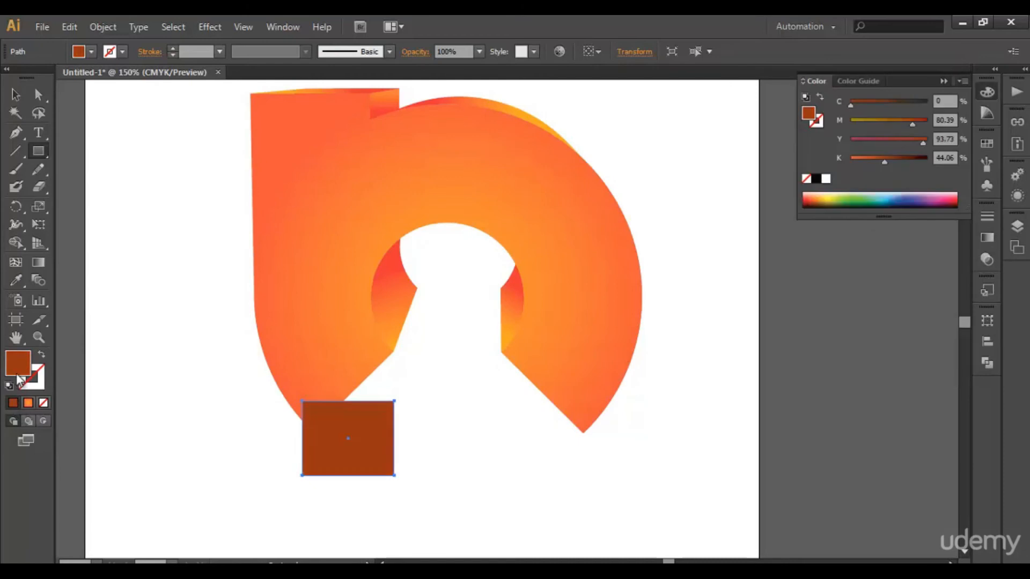
double_click(17, 364)
left_click(118, 290)
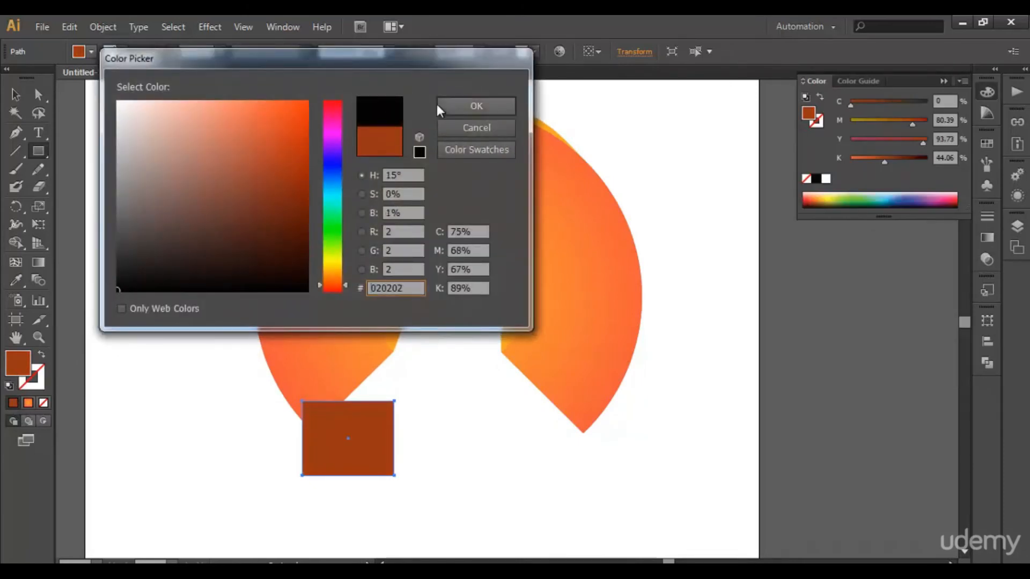
left_click(476, 106)
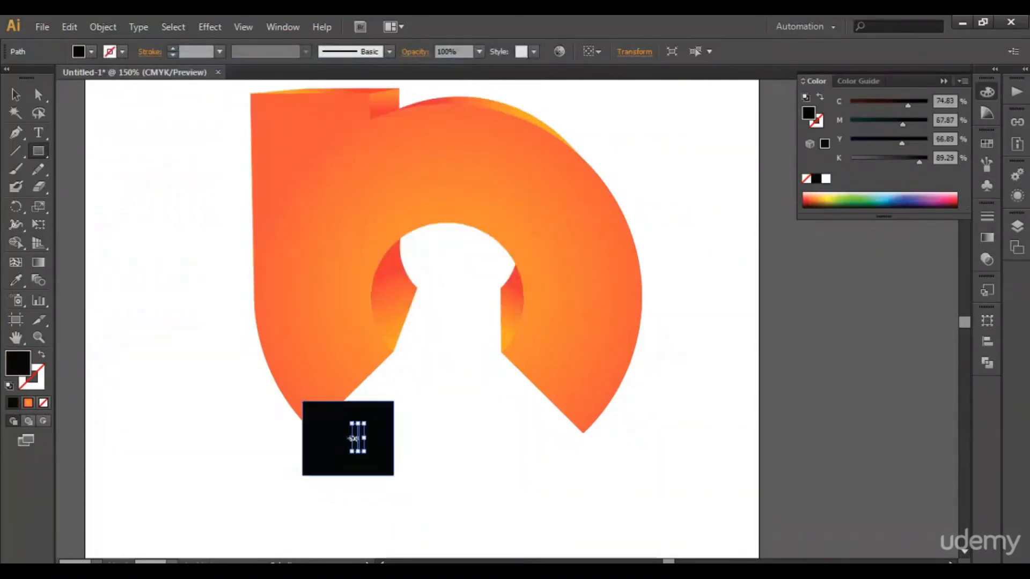
Apply a Gaussian Blur with a radius of 53.1 pixels to the black rectangle.
left_click(15, 95)
left_click(210, 27)
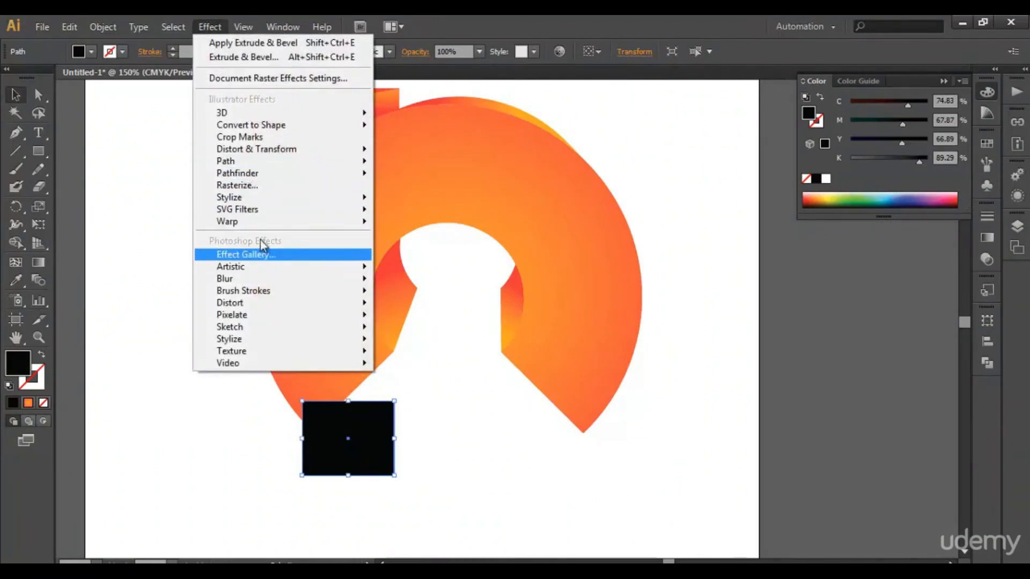
left_click(533, 324)
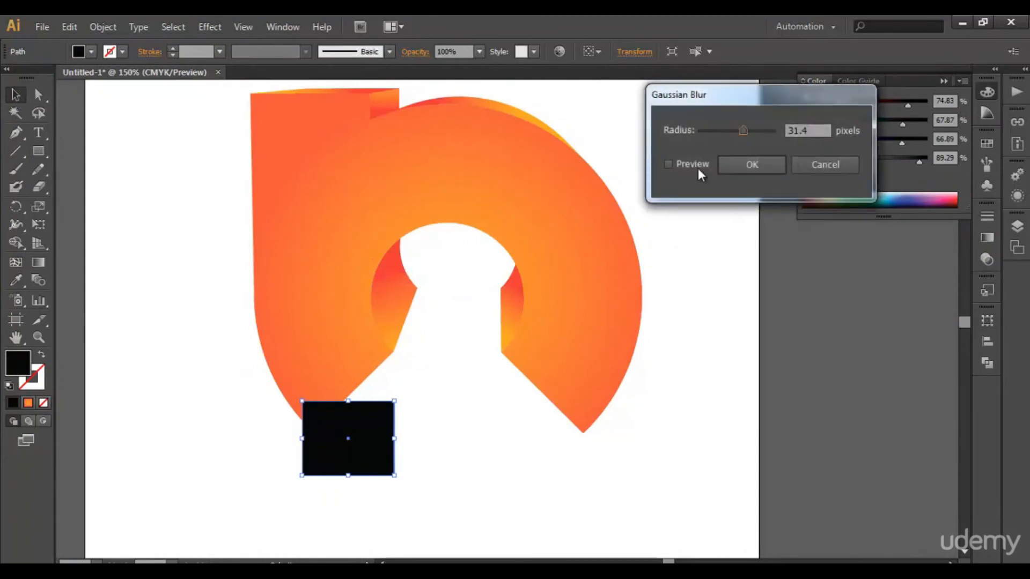
left_click(680, 160)
left_click_drag(749, 130, 750, 133)
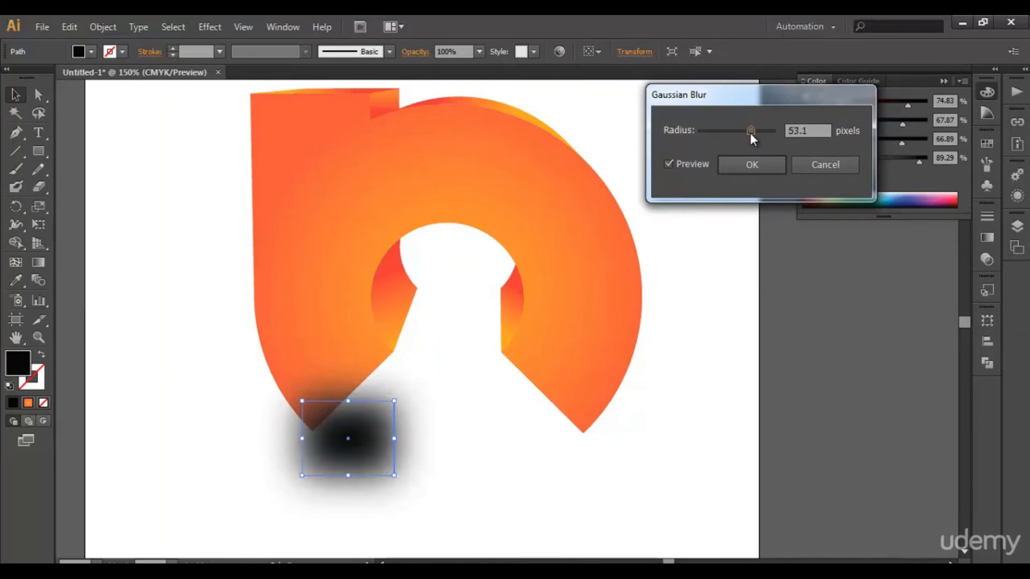
left_click(752, 169)
Move the blurred rectangle slightly up and make a copy sheared 42° along the horizontal axis.
left_click_drag(371, 429, 381, 404)
right_click(375, 409)
mouse_move(429, 369)
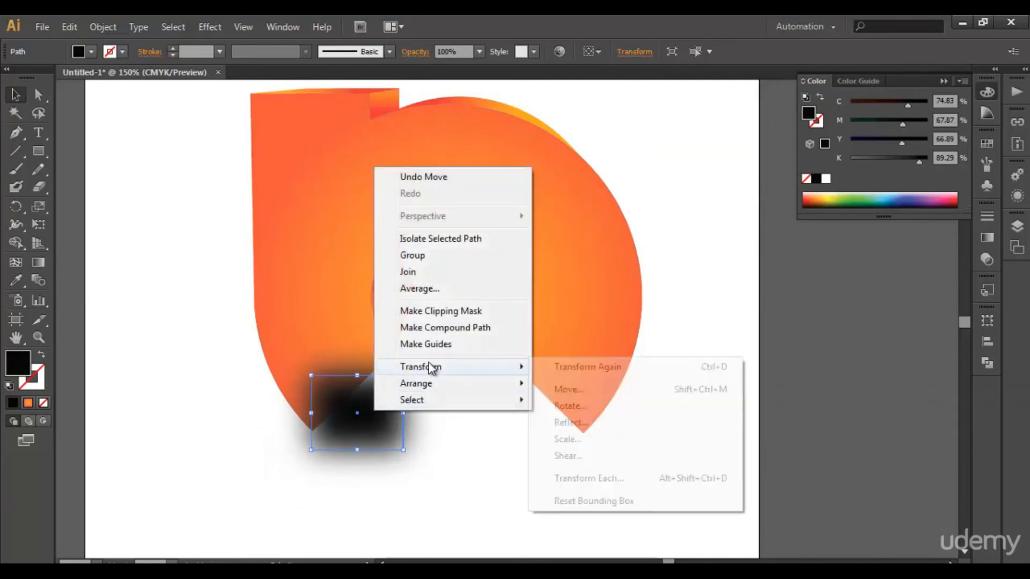
left_click(600, 458)
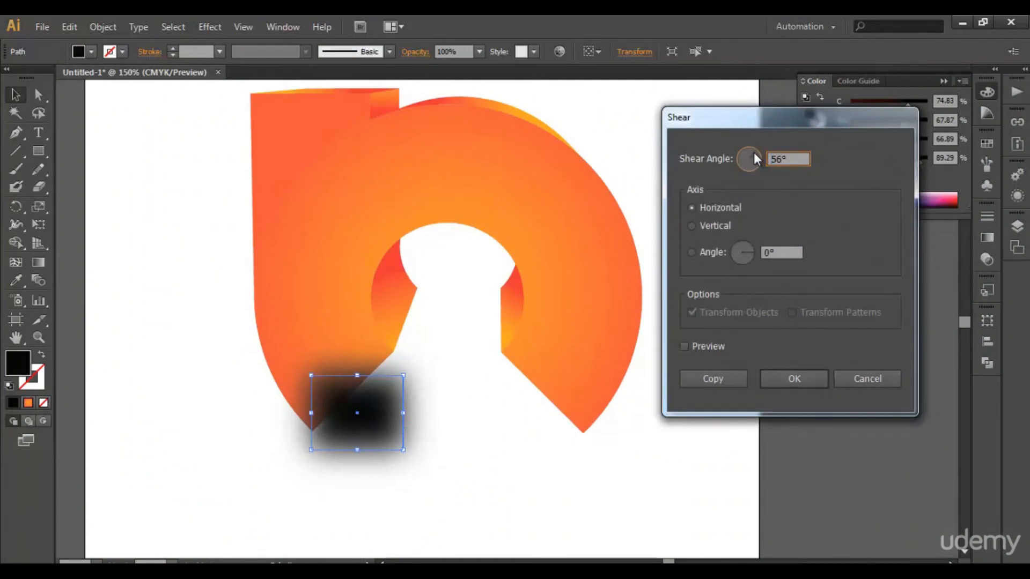
left_click(684, 346)
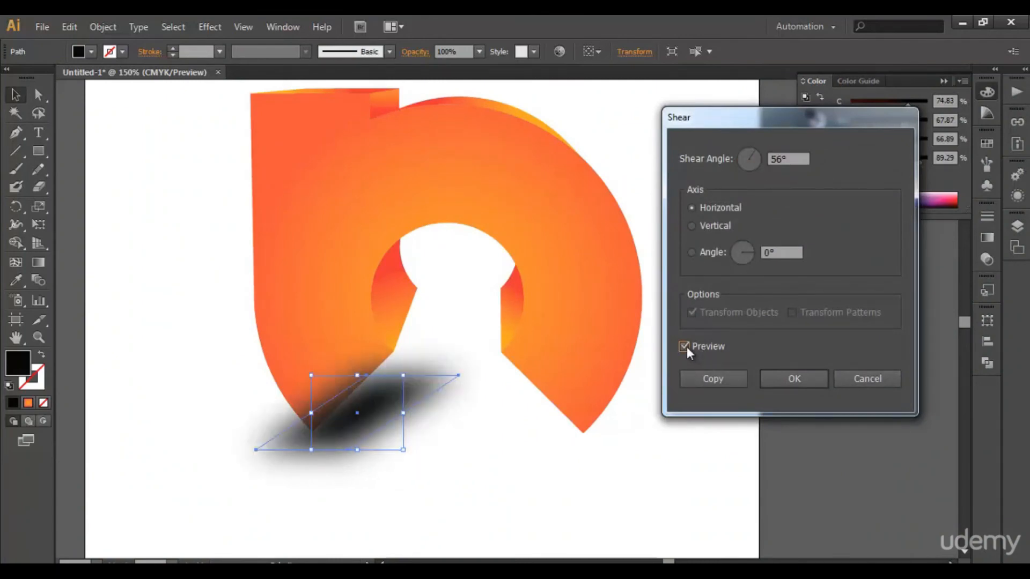
left_click(757, 149)
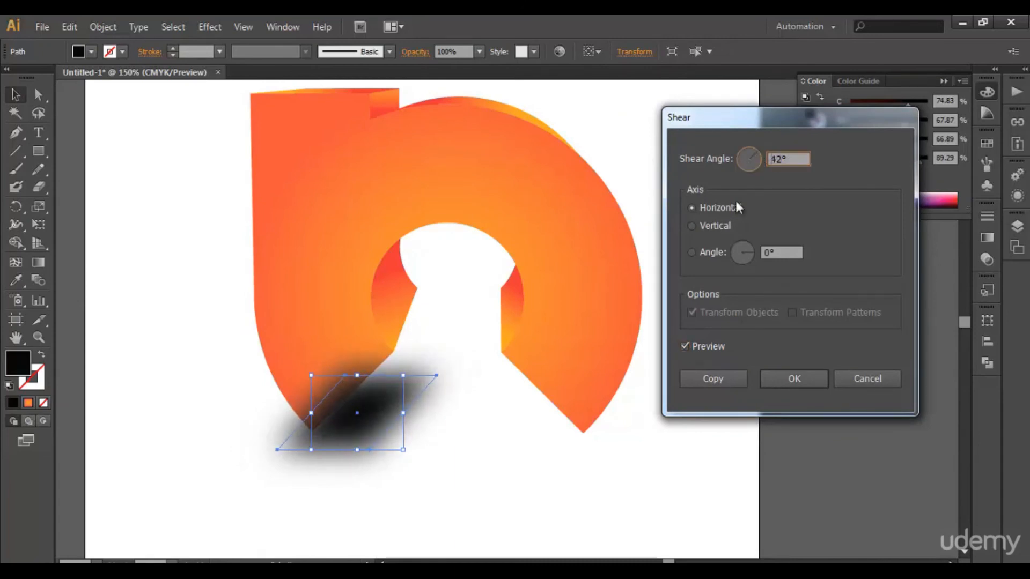
left_click(713, 379)
Move the sheared shadow copy off the unsheared rectangle to the lower left of the left leg.
left_click(18, 98)
left_click_drag(386, 402, 304, 424)
left_click(403, 420)
left_click_drag(383, 423, 615, 420)
left_click_drag(481, 426, 284, 432)
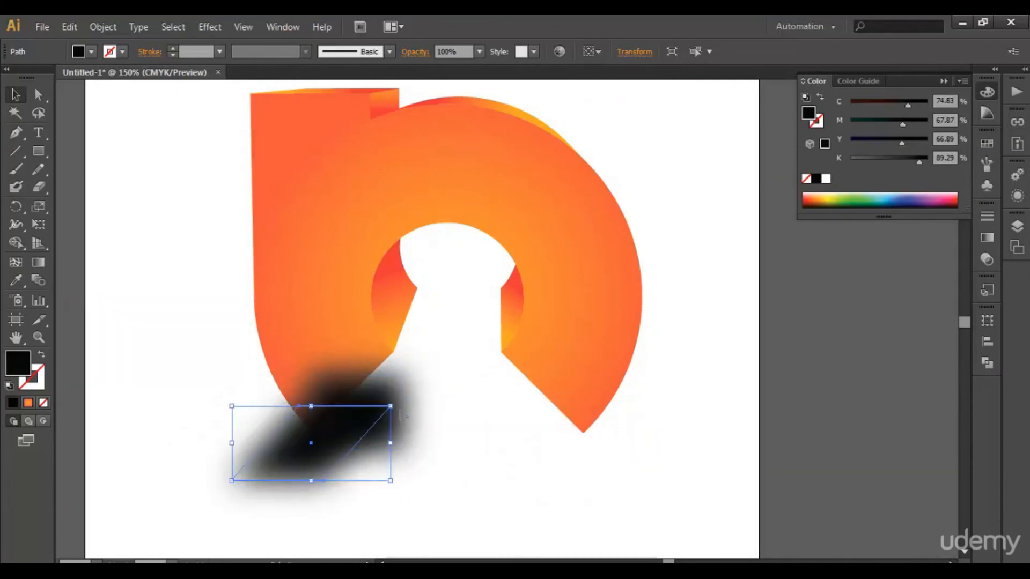
left_click_drag(350, 432, 267, 446)
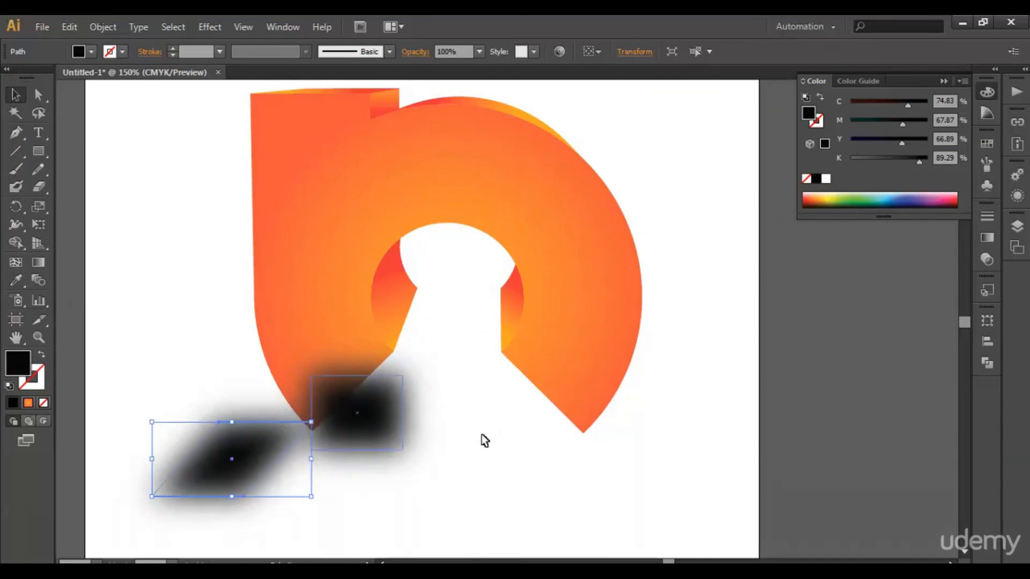
Move the unsheared blurred rectangle below the right leg and shear it 330° along the horizontal axis.
left_click_drag(373, 416, 540, 449)
right_click(542, 448)
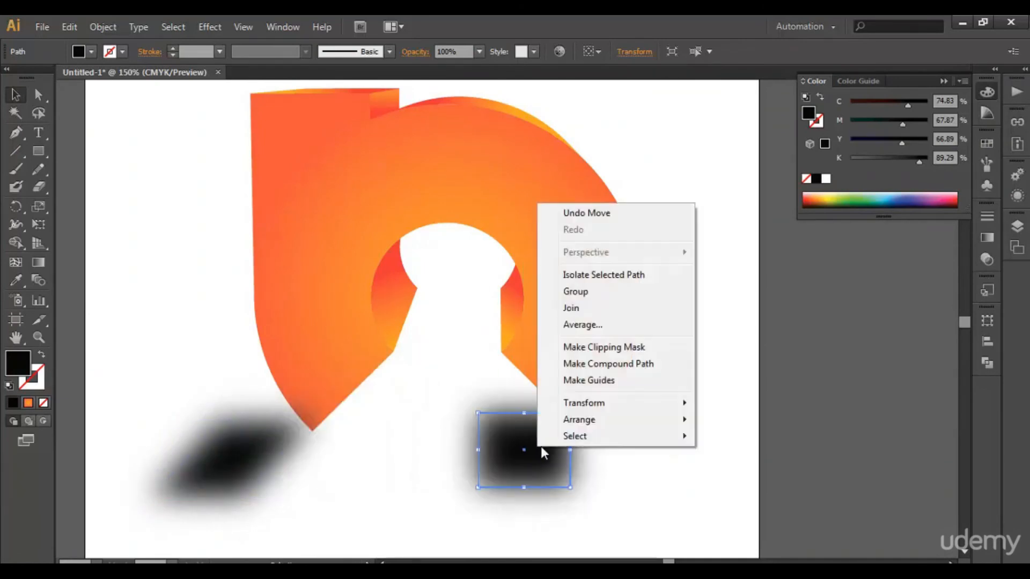
mouse_move(673, 410)
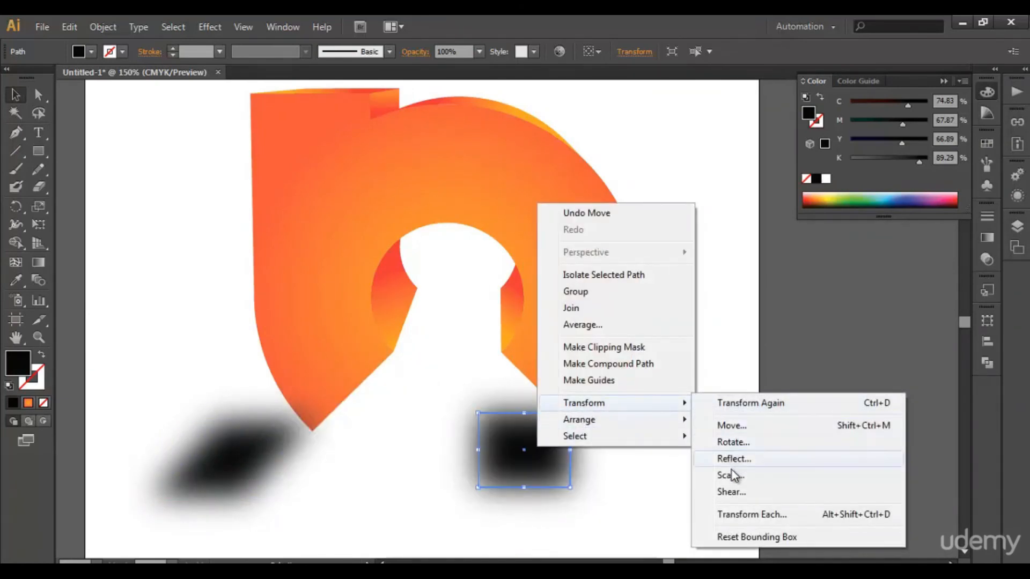
left_click(732, 492)
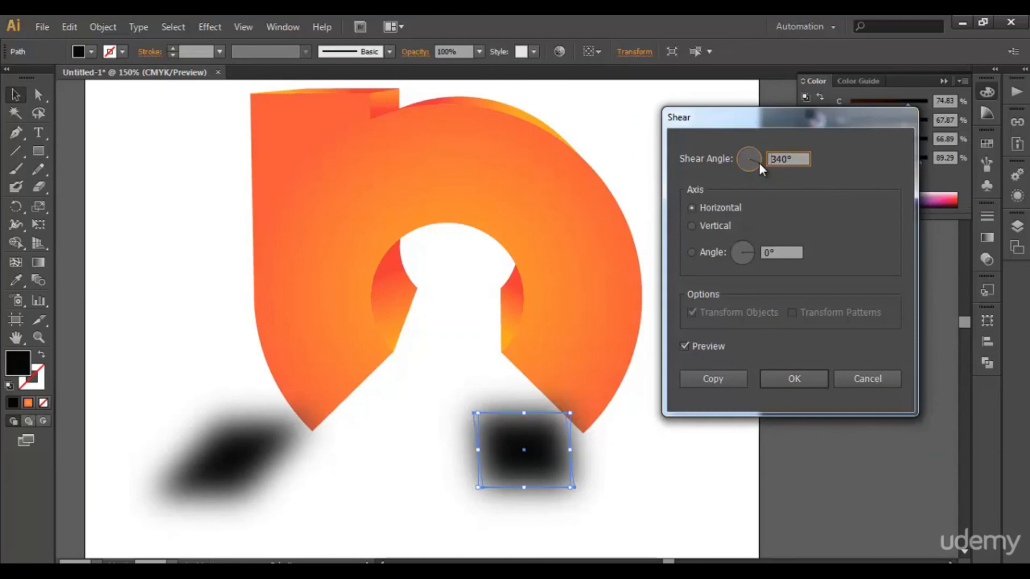
left_click_drag(759, 163, 759, 163)
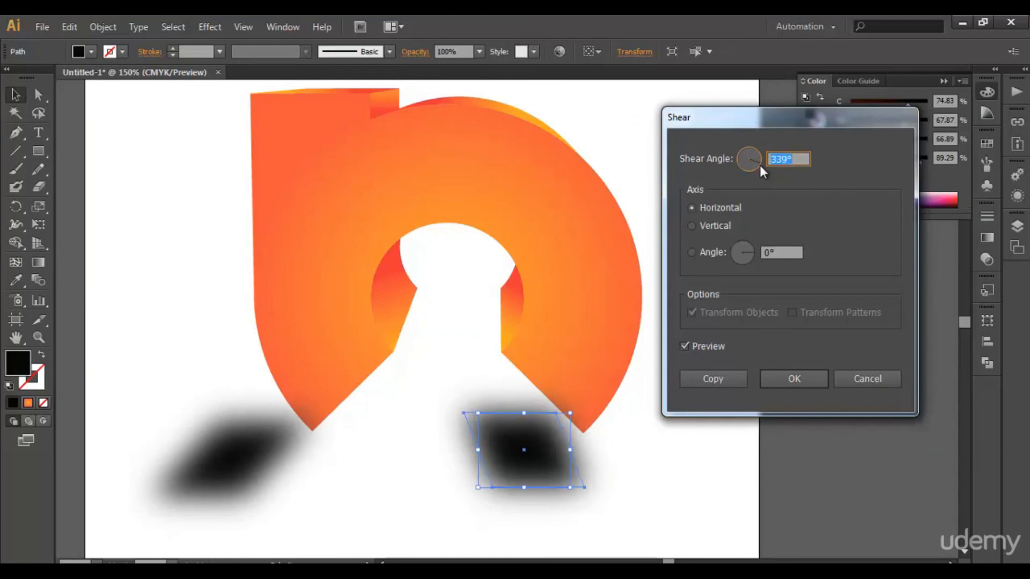
left_click(788, 378)
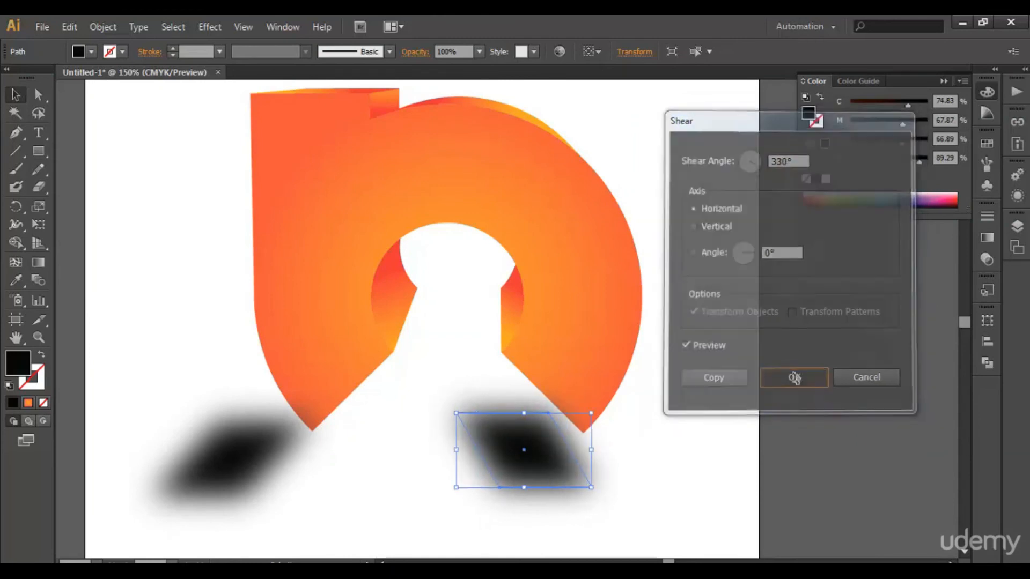
Position the right shadow under the right leg's slanted end and send it to the back.
left_click_drag(537, 474, 568, 431)
right_click(568, 432)
mouse_move(652, 409)
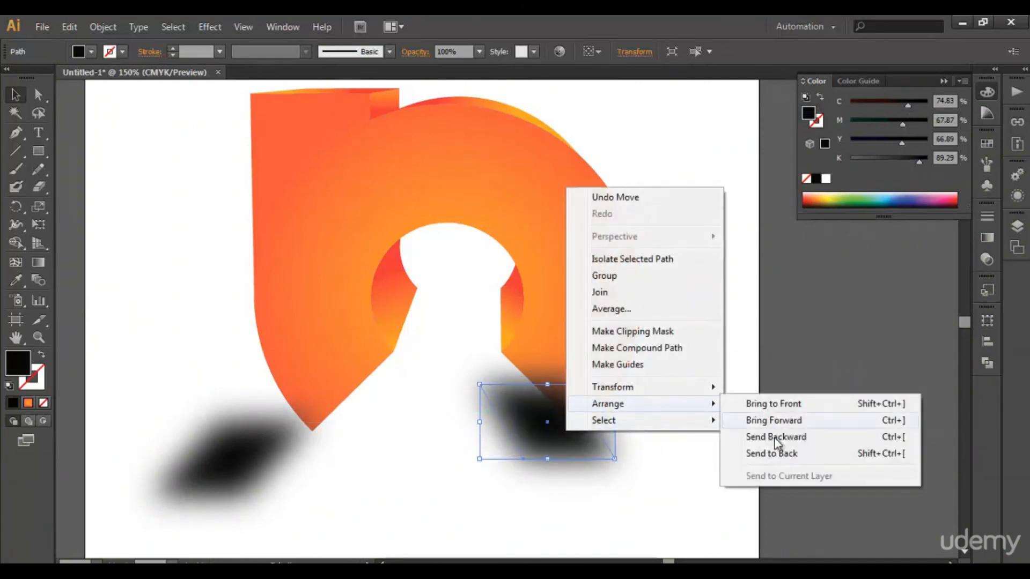
left_click(771, 456)
Position the left shadow under the left leg's slanted end, send it to the back and deselect it.
left_click_drag(262, 451, 343, 404)
right_click(343, 404)
mouse_move(415, 377)
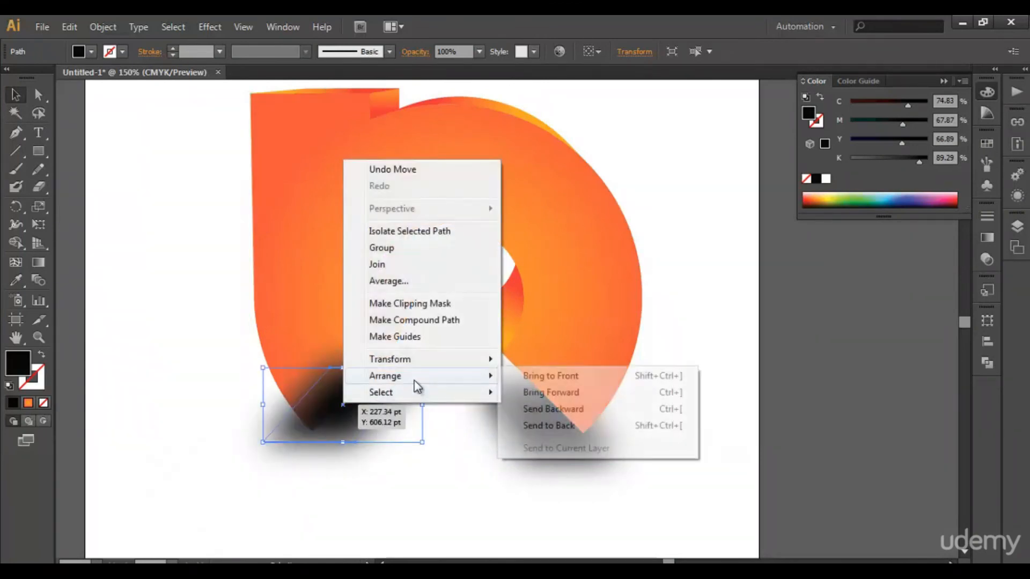
left_click(528, 426)
left_click(747, 411)
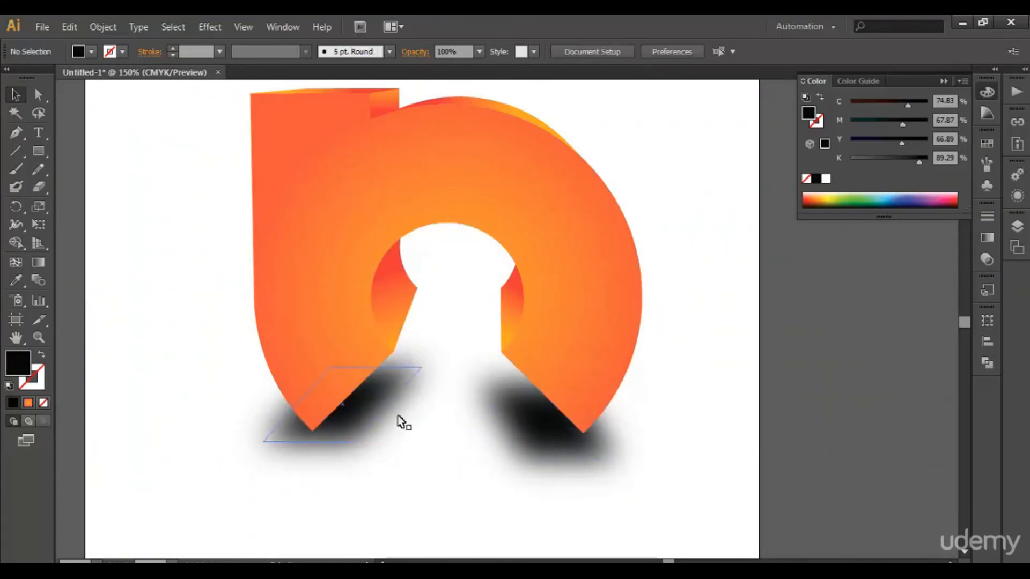
Nudge both shadows into place beneath the two legs so that they sit at the same height.
left_click(346, 413)
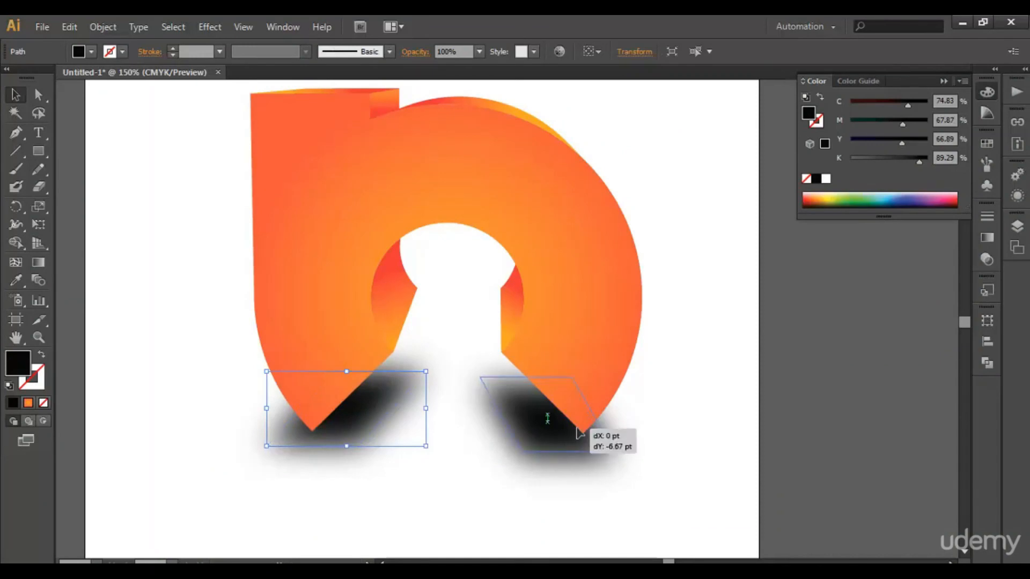
left_click(575, 438)
left_click_drag(569, 436, 573, 438)
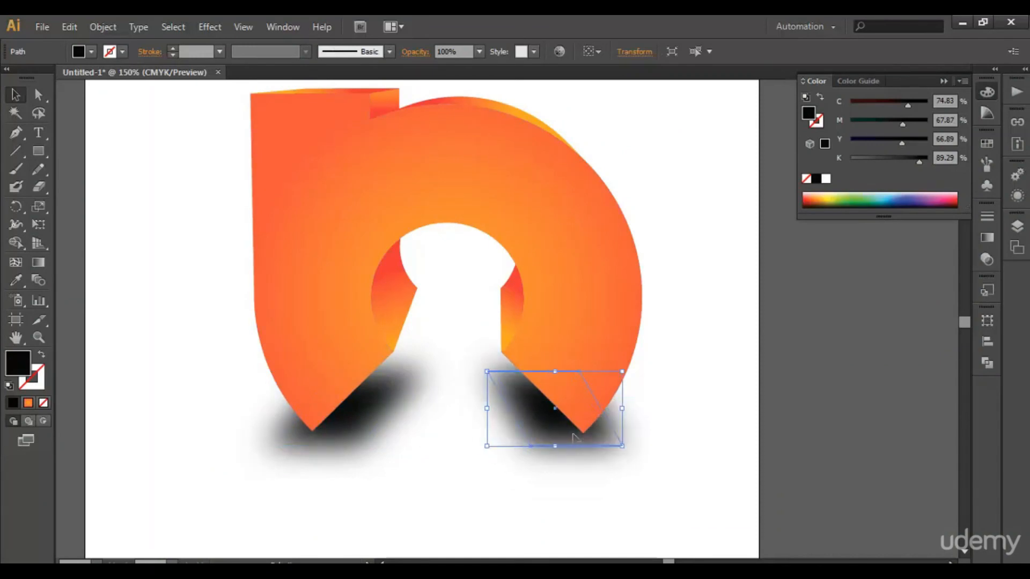
Select both leg shadows, set their opacity to 30% and deselect them.
left_click(338, 421, "shift")
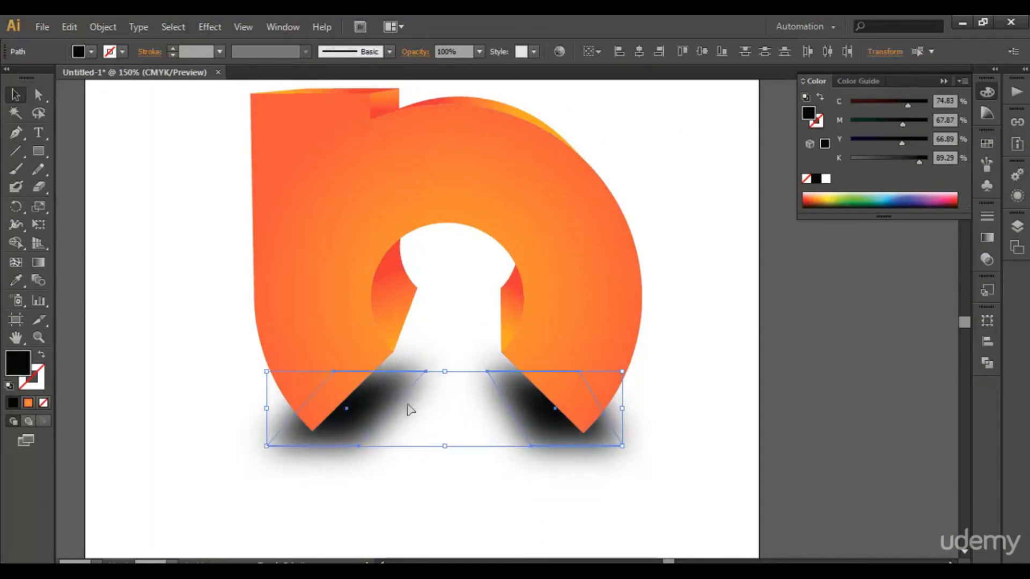
left_click(986, 238)
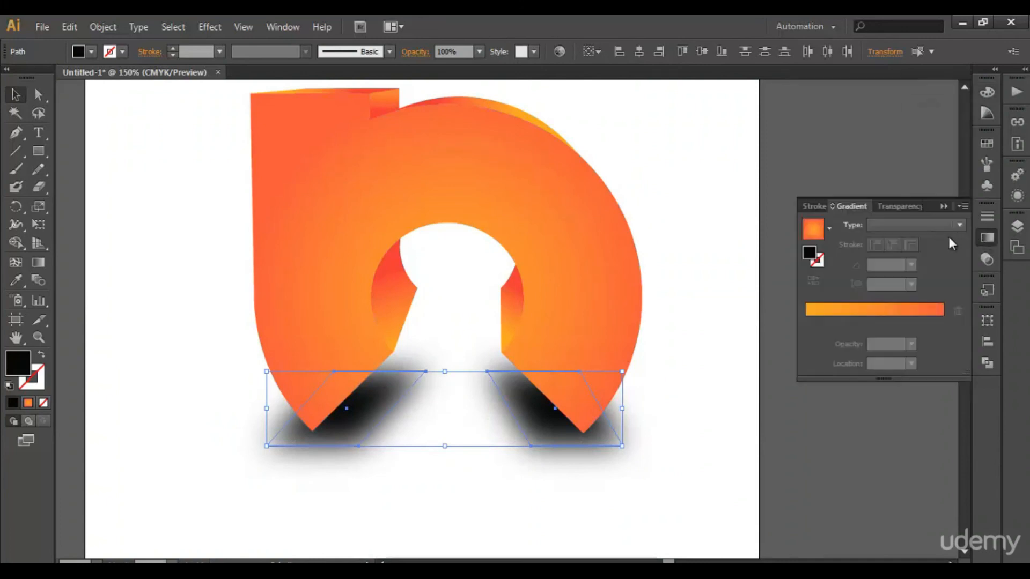
left_click(912, 209)
left_click(960, 225)
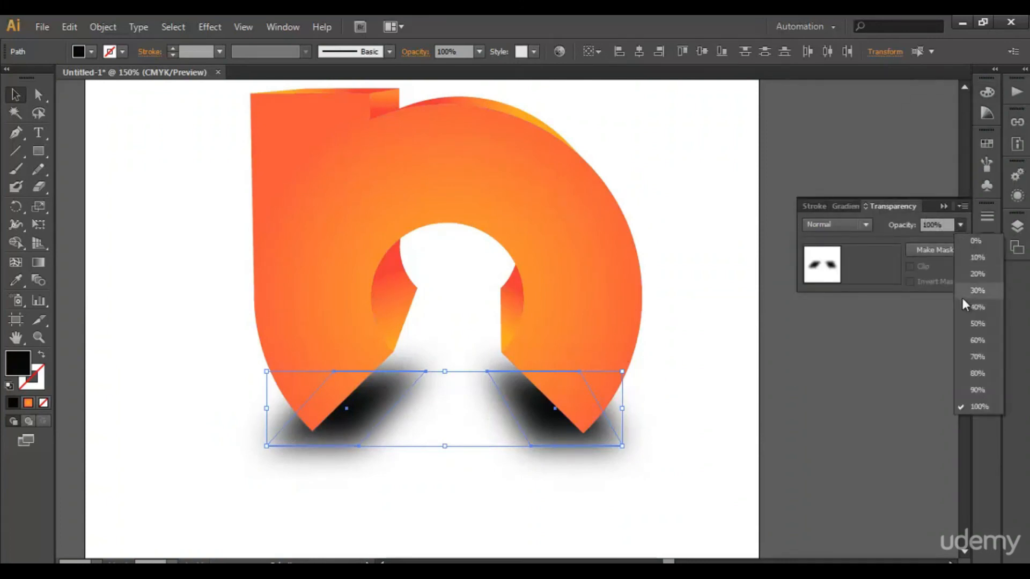
left_click(692, 433)
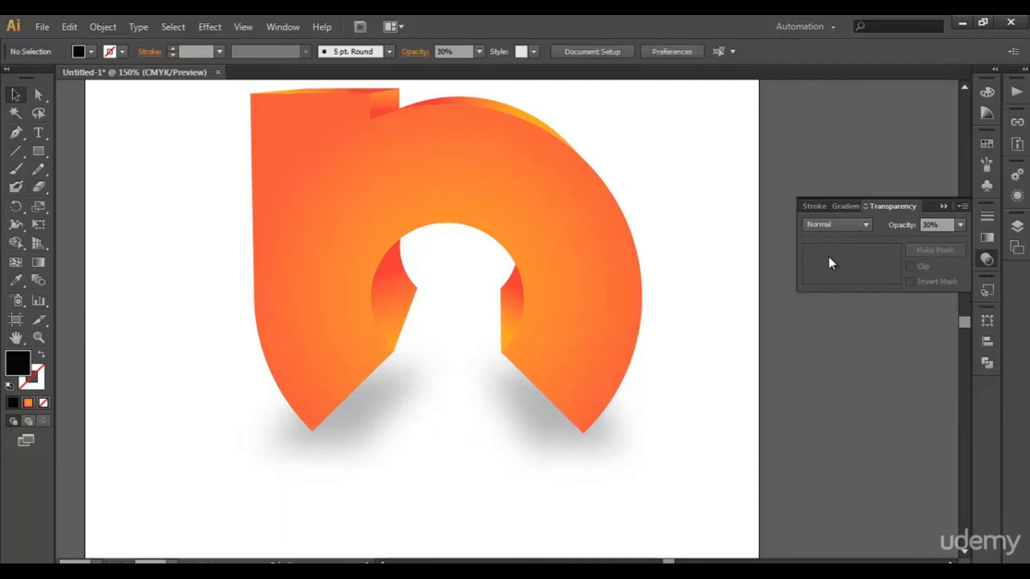
Duplicate both leg shadows in place and shrink the right copy to a small patch beneath the right leg's tip.
left_click_drag(620, 486, 306, 445)
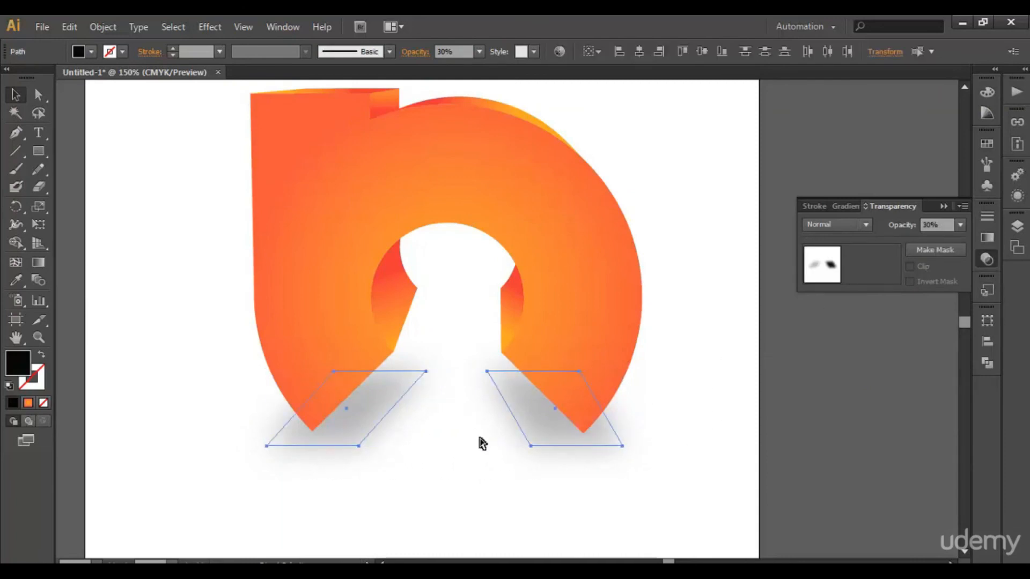
left_click(607, 434)
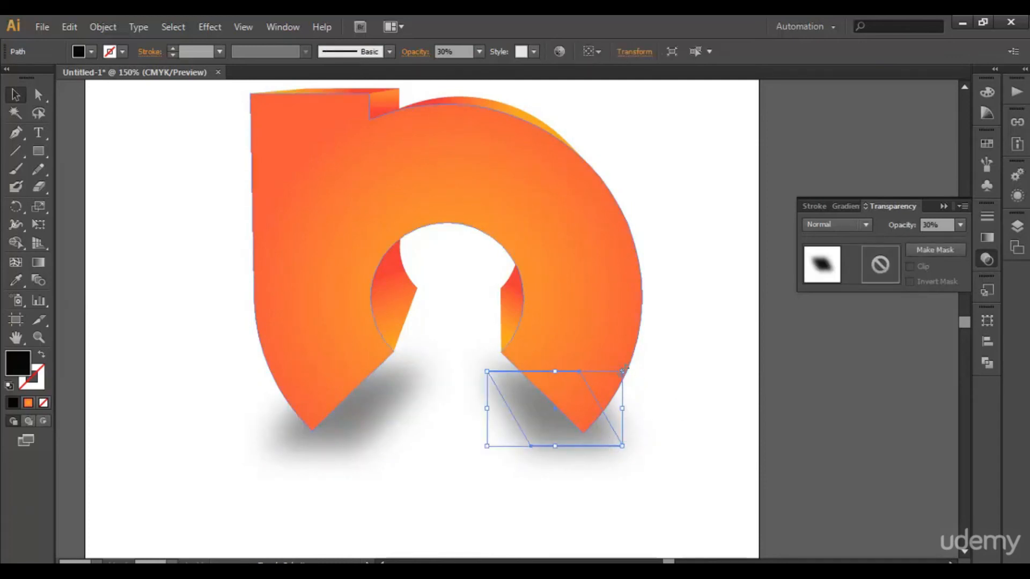
left_click_drag(622, 371, 588, 385)
left_click_drag(558, 418, 579, 430)
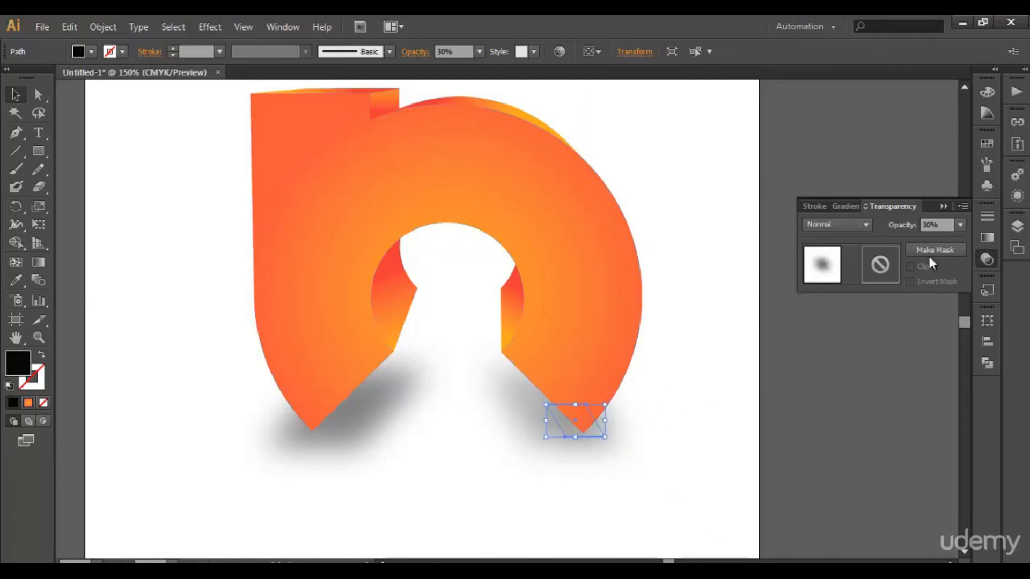
Adjust the opacity of the small shadow patch beneath the right leg's tip and deselect it.
left_click(960, 225)
left_click(954, 292)
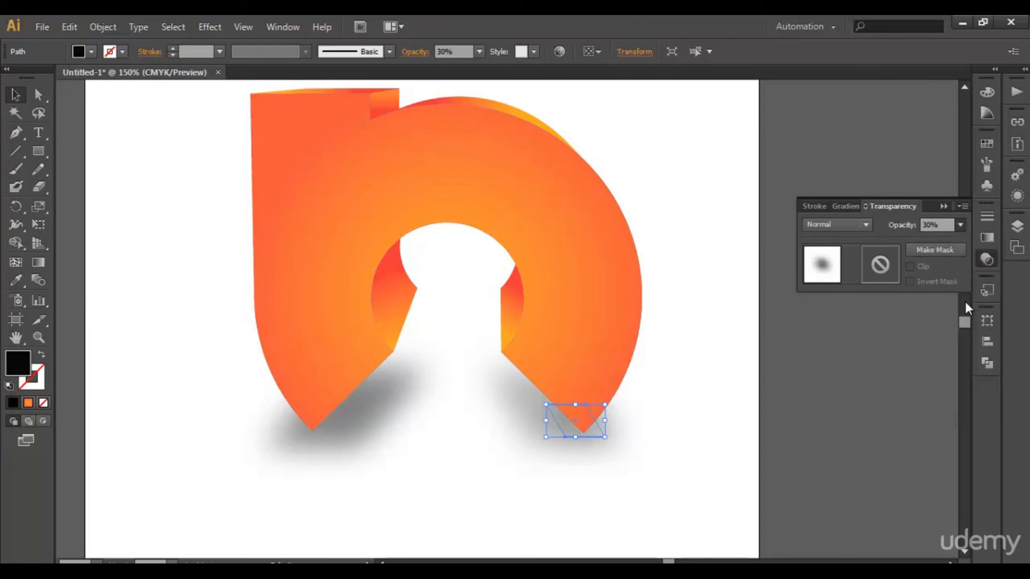
left_click(701, 467)
Shrink the left shadow copy to a small patch beneath the left leg's tip, set its opacity to 40% and deselect it.
left_click(361, 421)
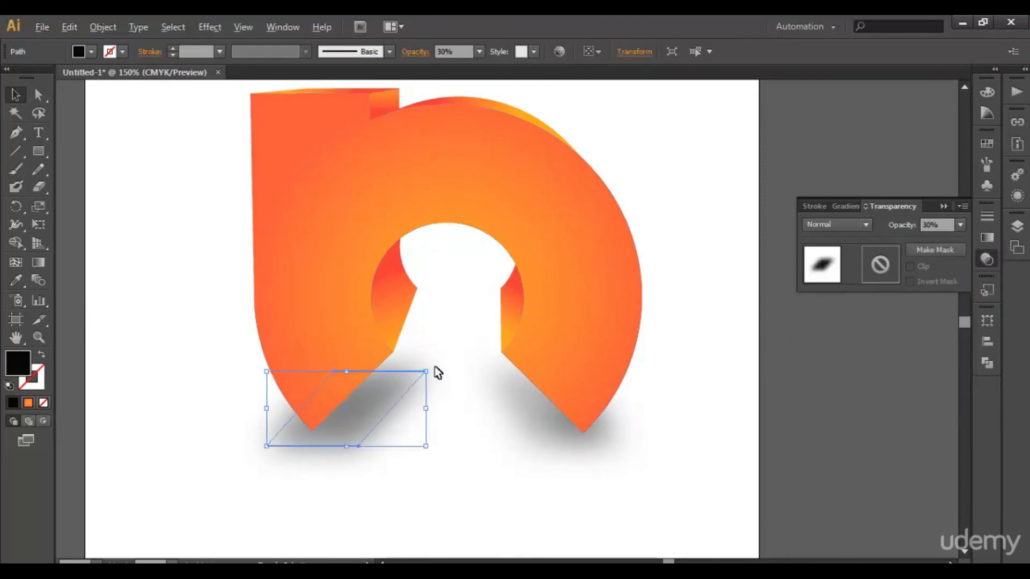
left_click_drag(426, 371, 345, 426)
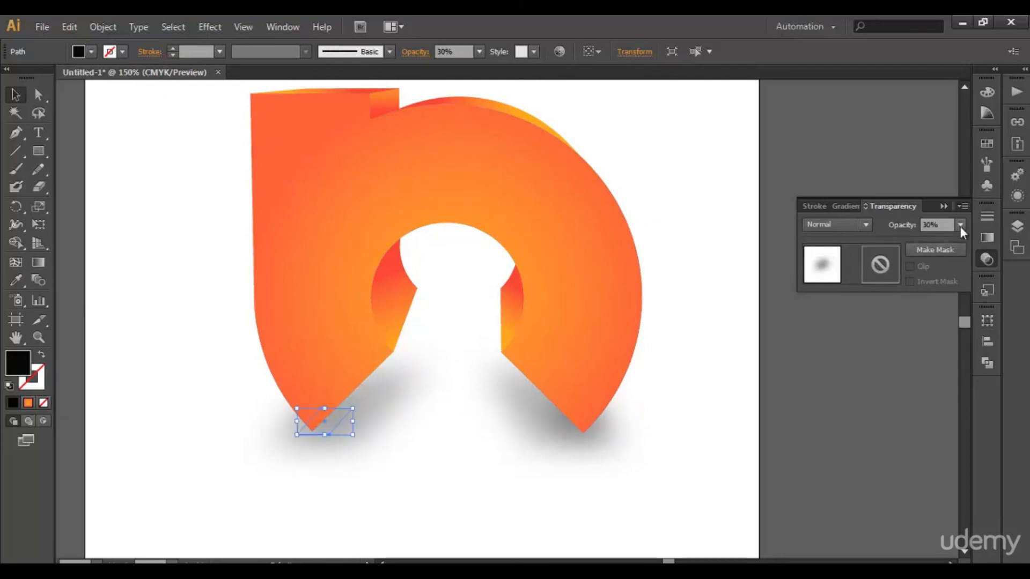
left_click(960, 227)
left_click(964, 311)
left_click(751, 462)
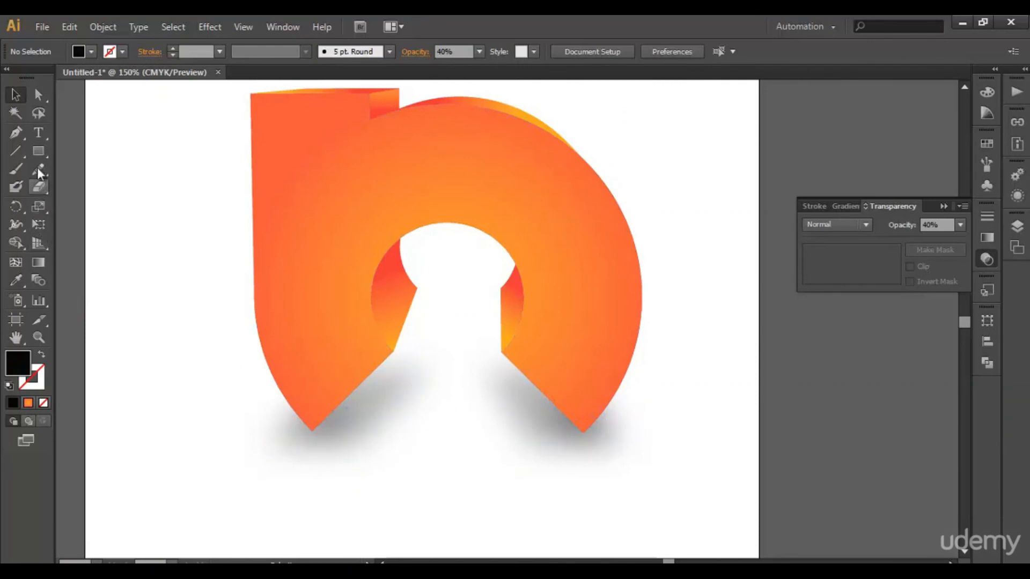
Draw a flat black rectangle spanning the gap between the two legs and apply a Gaussian Blur with a 66.2-pixel radius.
left_click_drag(371, 393, 539, 428)
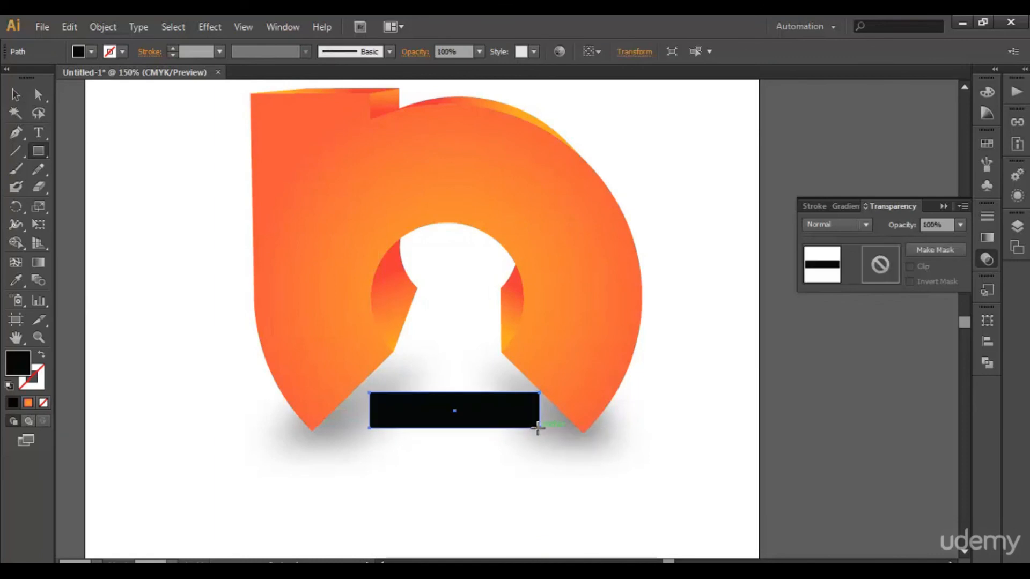
left_click(203, 31)
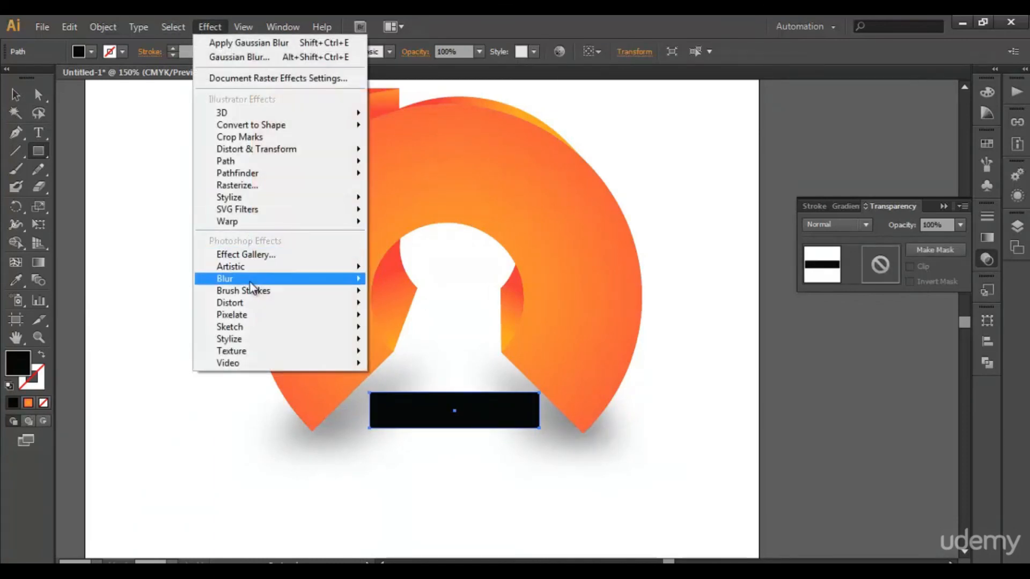
mouse_move(252, 279)
left_click(416, 281)
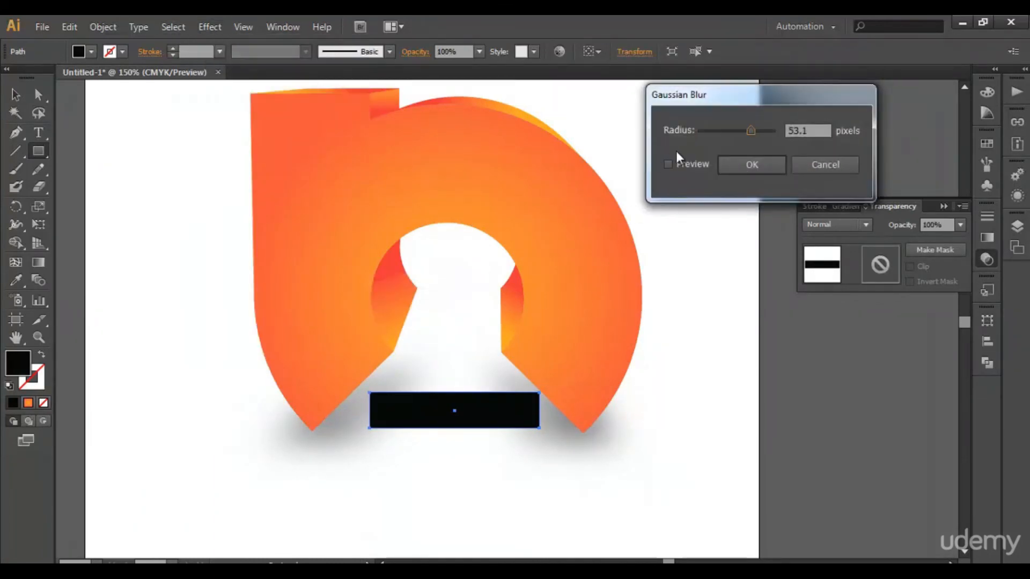
left_click(668, 164)
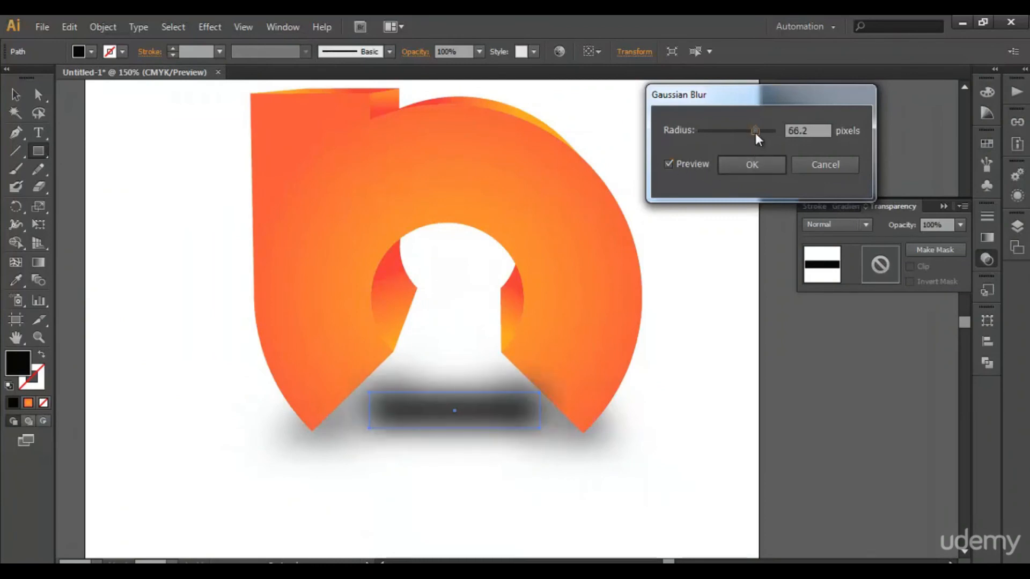
left_click(761, 169)
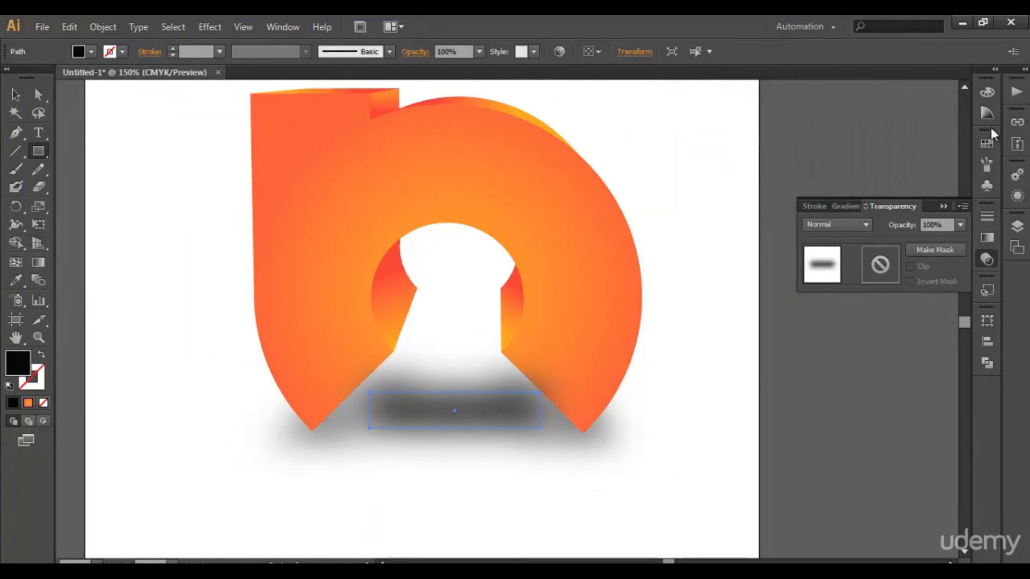
Set the blurred rectangle's opacity to 30% and deselect it.
left_click(960, 226)
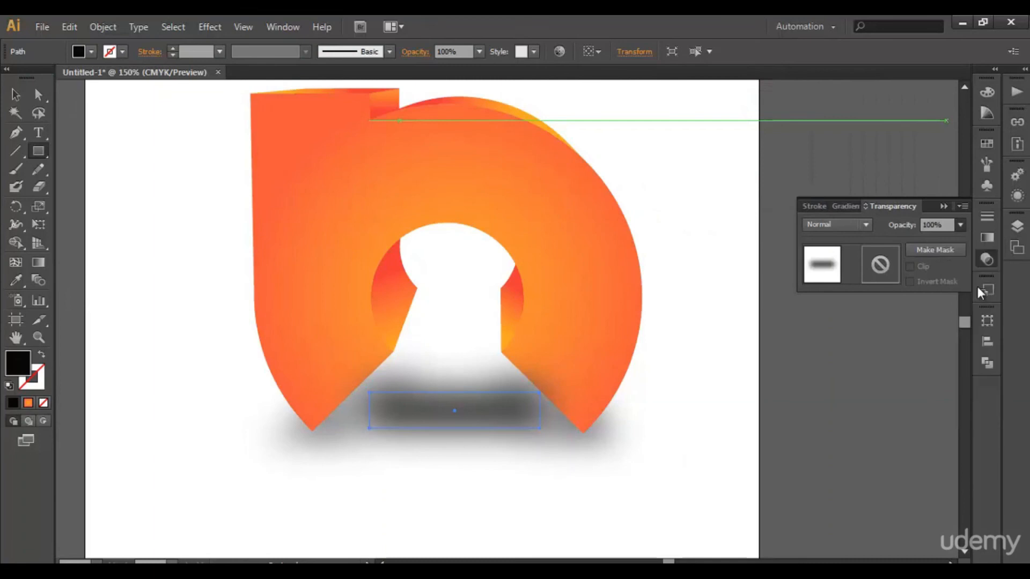
type("30")
key("Return")
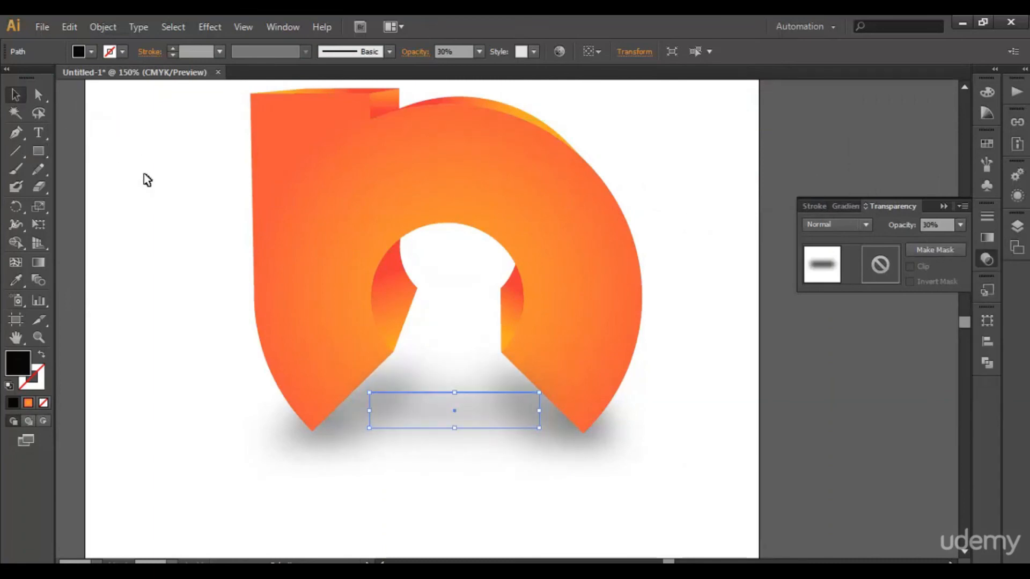
left_click(145, 179)
Examine the whole shape and the soft shadows beneath and between its two legs.
scroll(711, 420, "down", 1, "alt")
left_click_drag(672, 415, 598, 416)
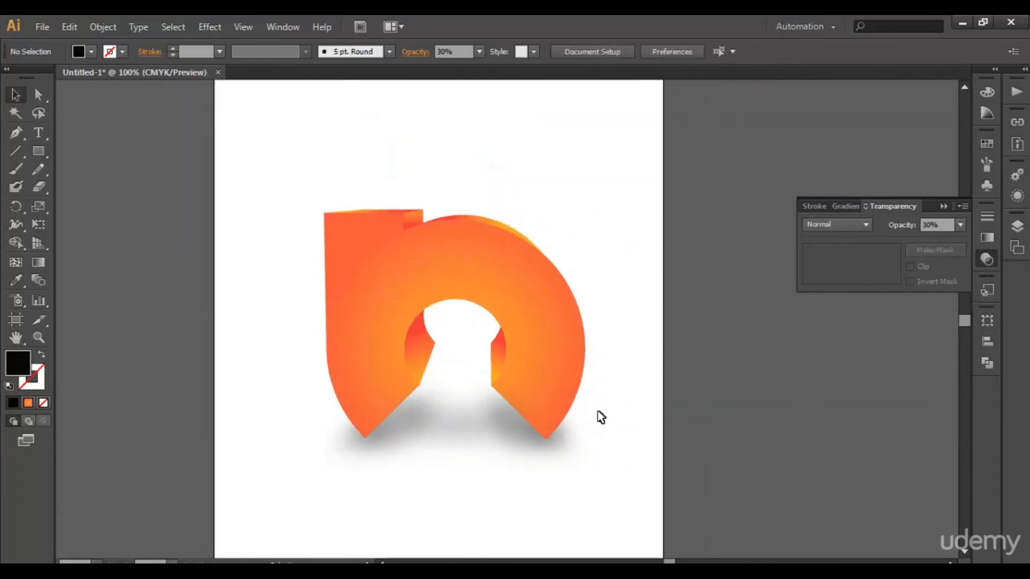
scroll(508, 414, "up", 1, "alt")
scroll(550, 365, "down", 1, "alt")
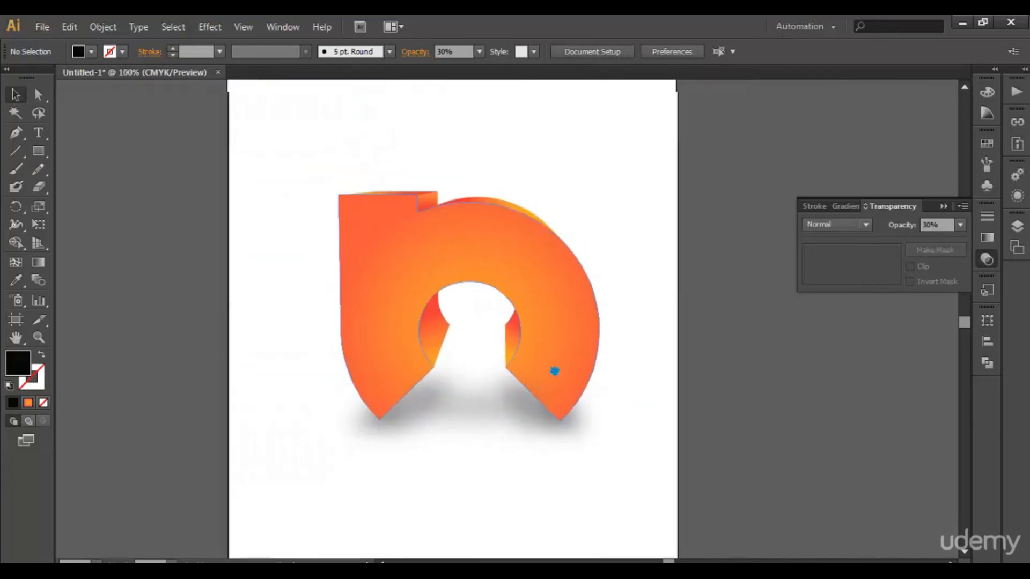
scroll(536, 324, "up", 2, "alt")
left_click_drag(537, 324, 575, 329)
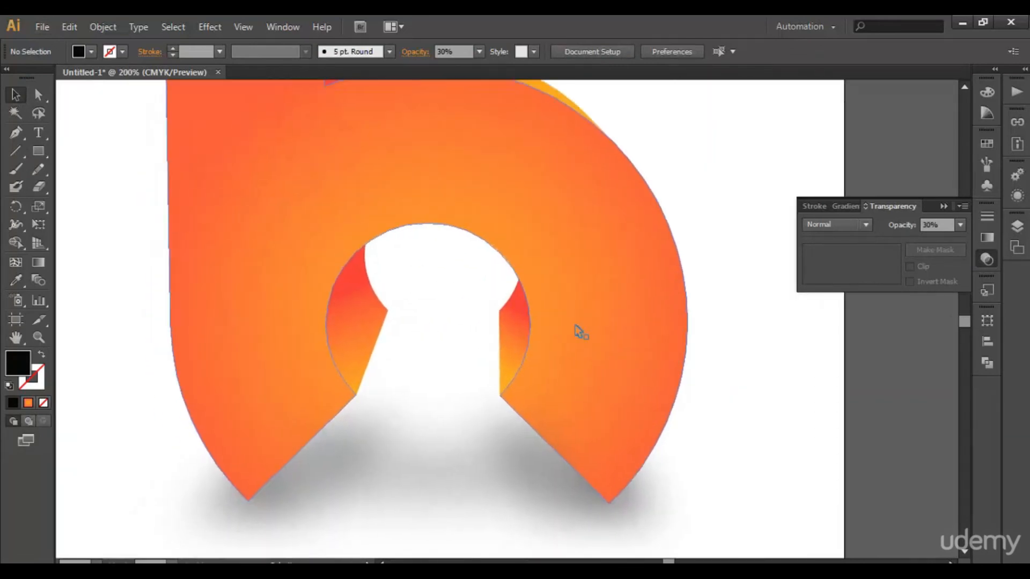
scroll(575, 329, "down", 1, "alt")
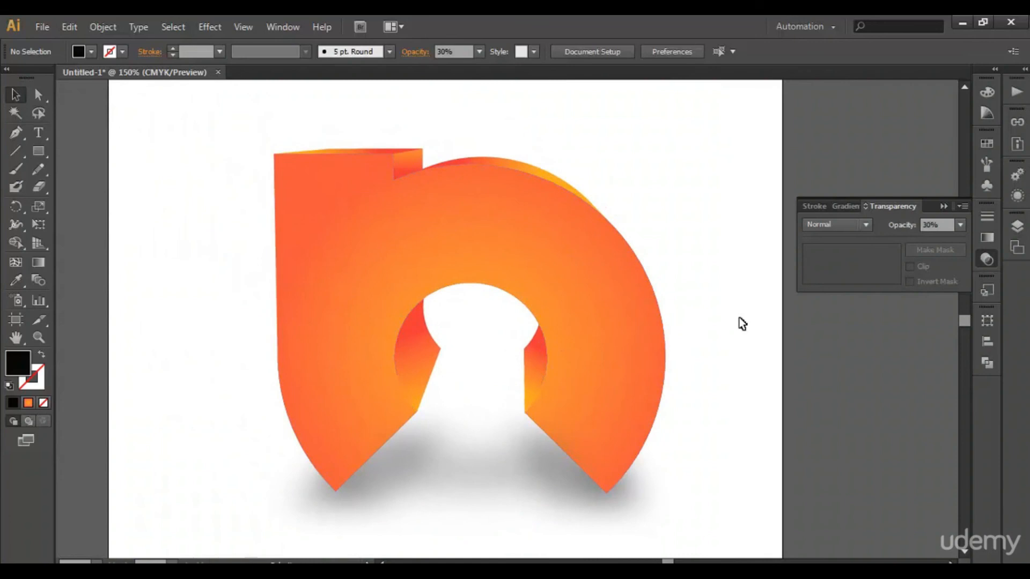